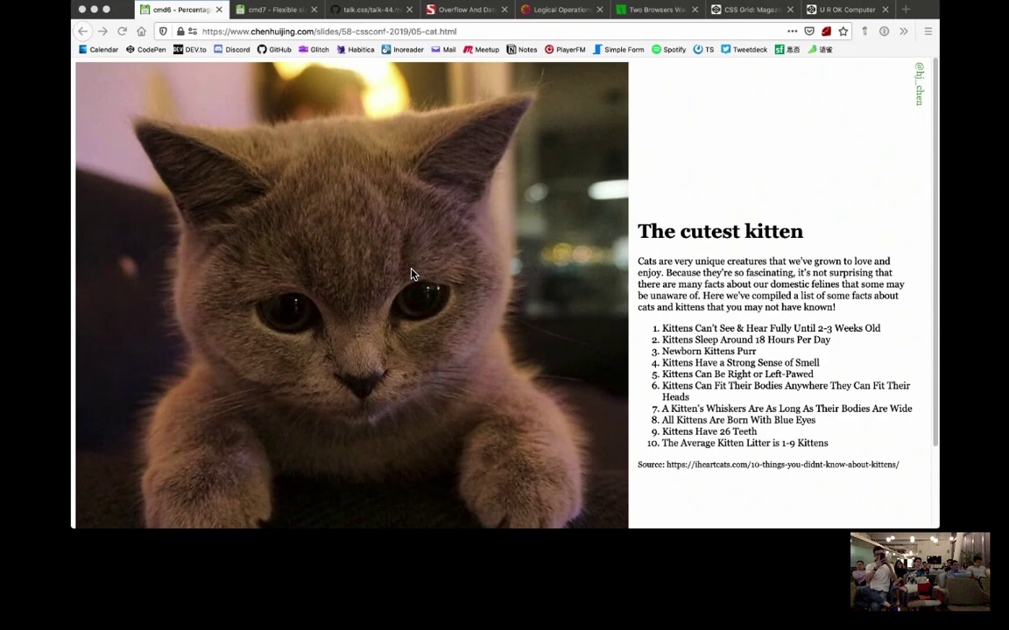
# Switch from the cmd6 kitten slide toward the flexible sizing demo tab
pyautogui.click(263, 10)
# Go to the talk.css GitHub notes and open the Scroll-To-Text link in a background tab
pyautogui.hotkey('ctrl', 'Tab')
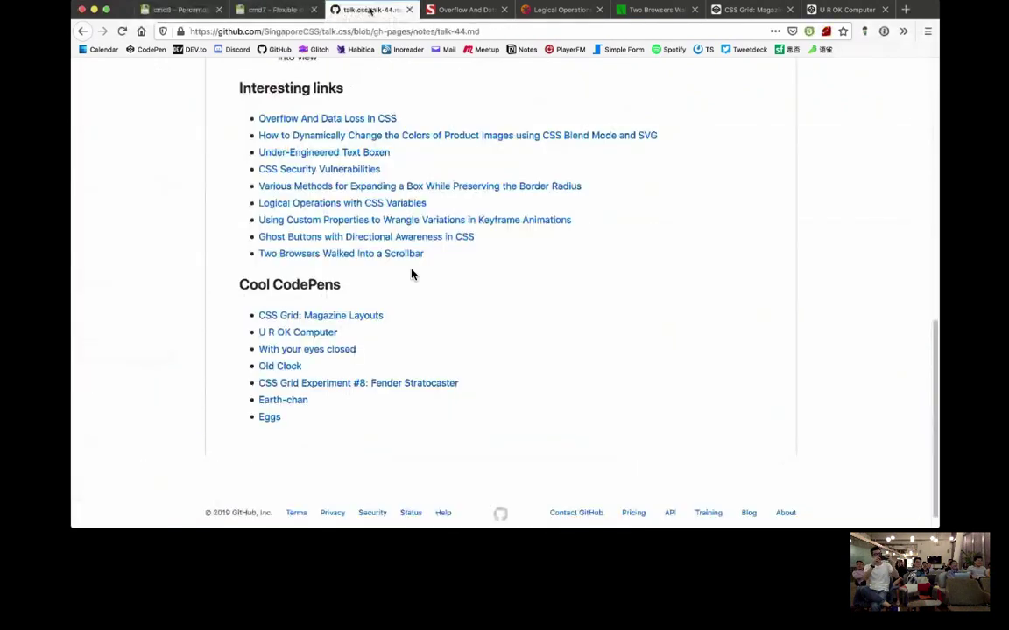
pyautogui.scroll(10, 412, 274)
pyautogui.scroll(-1, 412, 274)
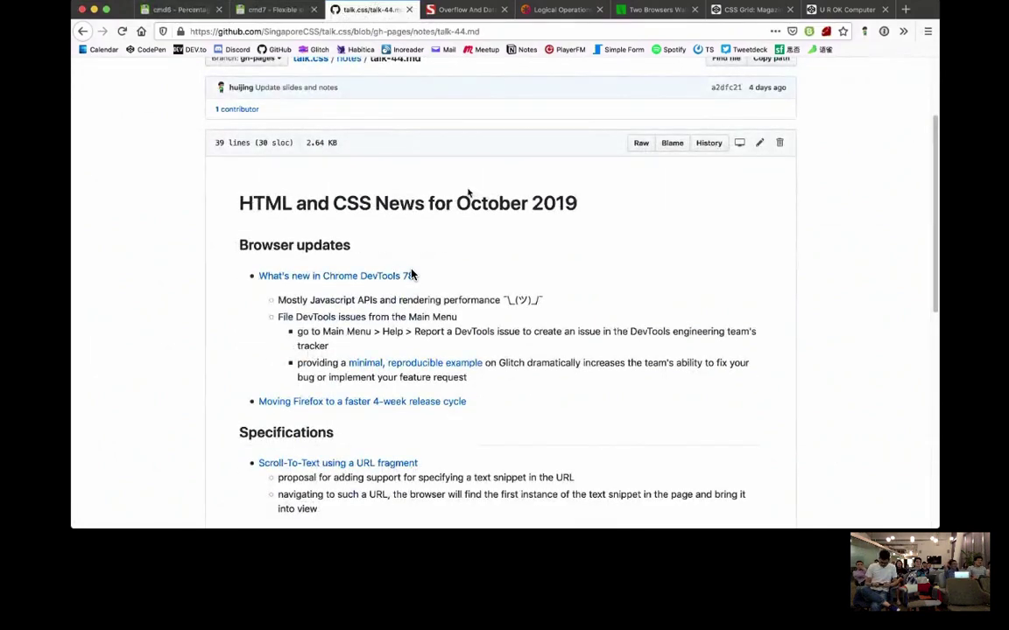
pyautogui.scroll(-1, 412, 274)
pyautogui.scroll(-1, 412, 274)
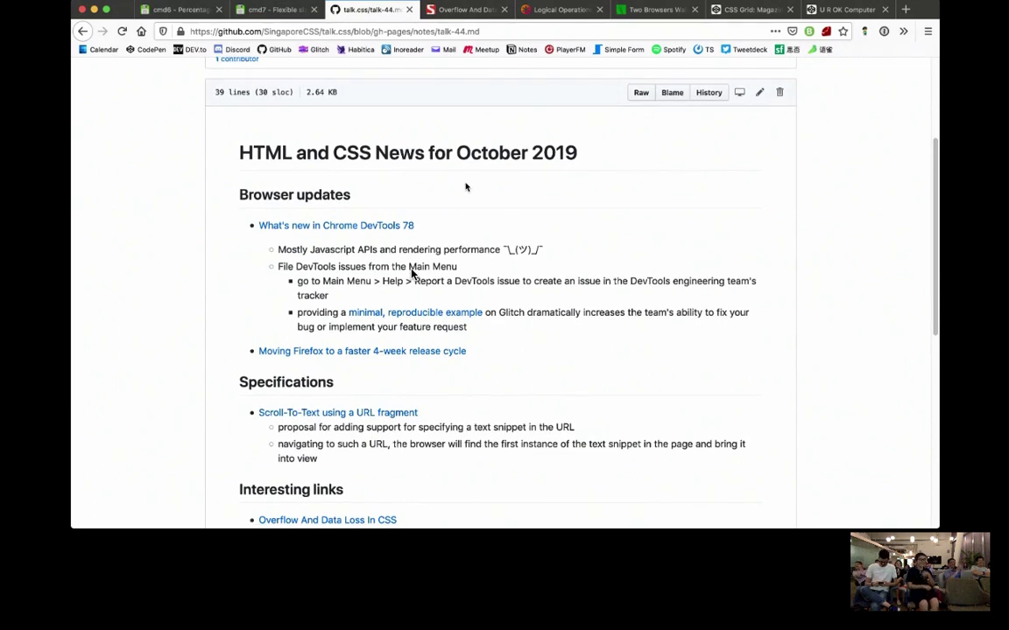
pyautogui.scroll(-1, 466, 186)
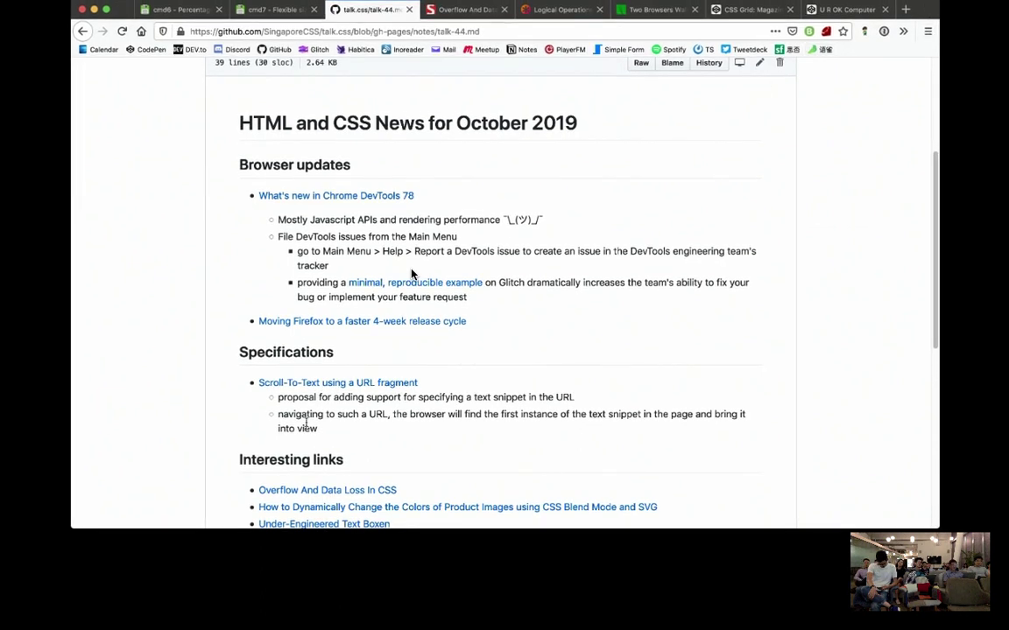
pyautogui.scroll(-1, 476, 363)
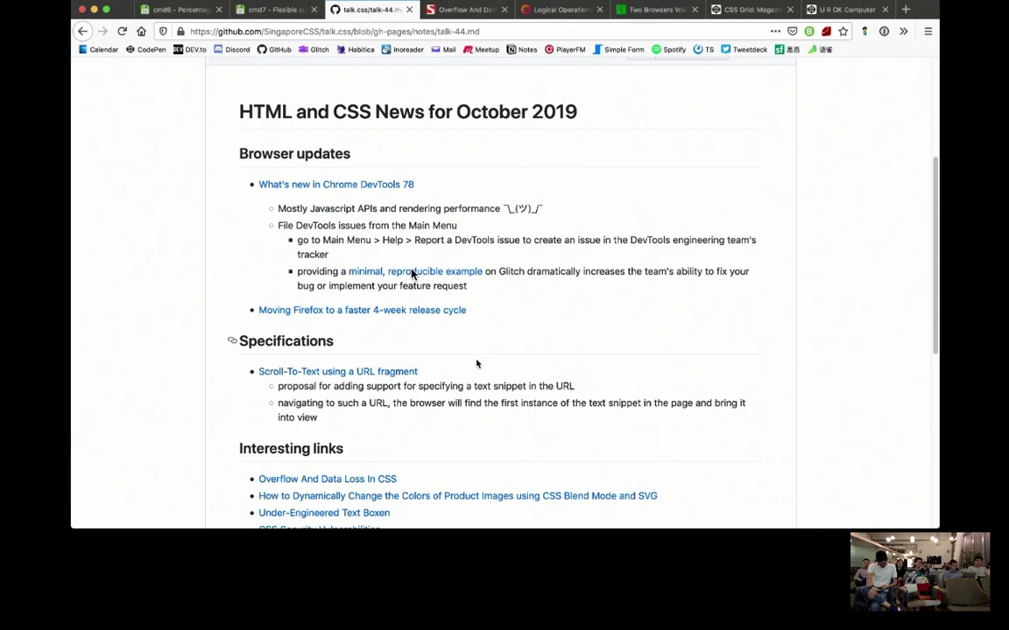
pyautogui.scroll(-1, 476, 364)
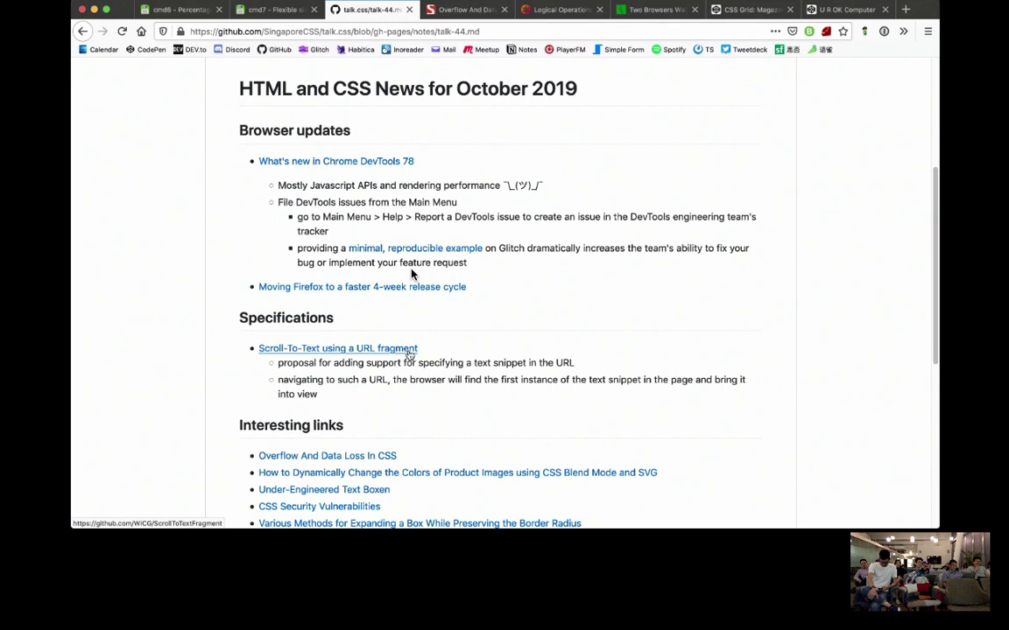
pyautogui.keyDown('super'); pyautogui.click(409, 350); pyautogui.keyUp('super')
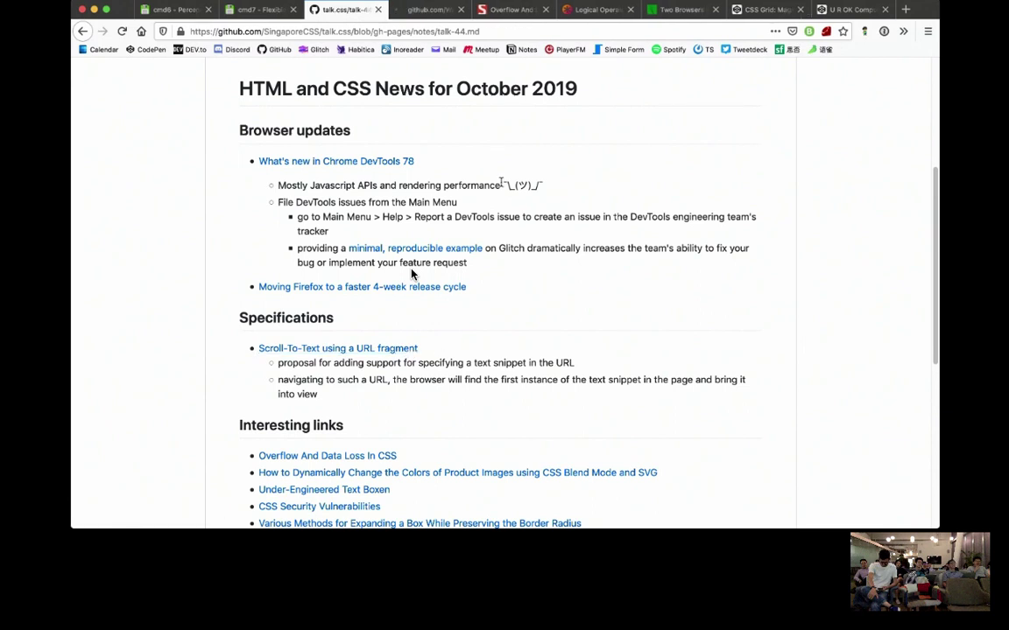
# Browse the ScrollToTextFragment README and WICG repositories, then return to the talk notes
pyautogui.click(426, 9)
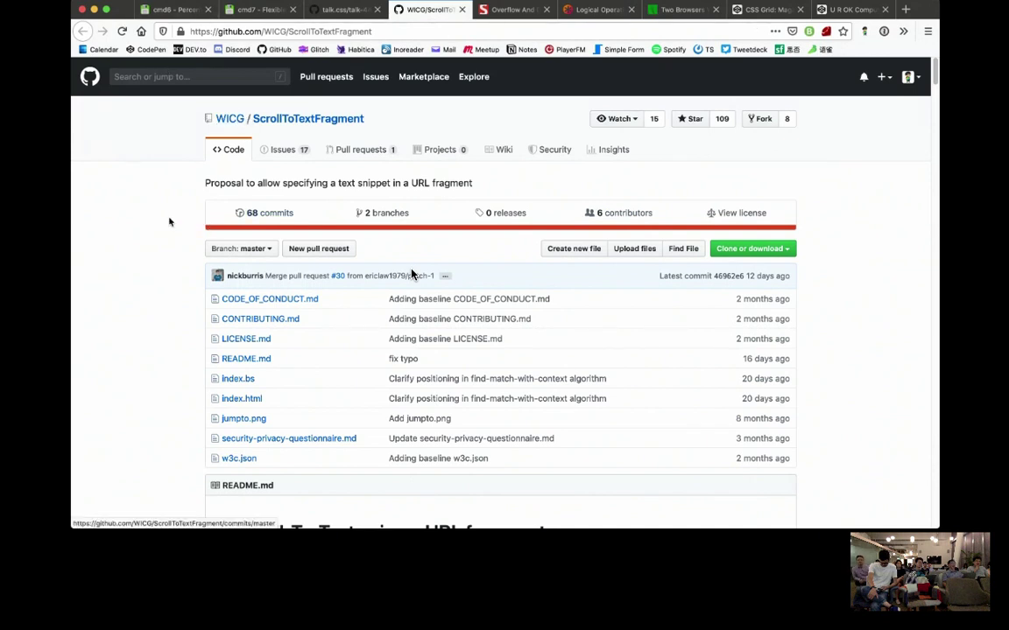
pyautogui.scroll(-1, 412, 276)
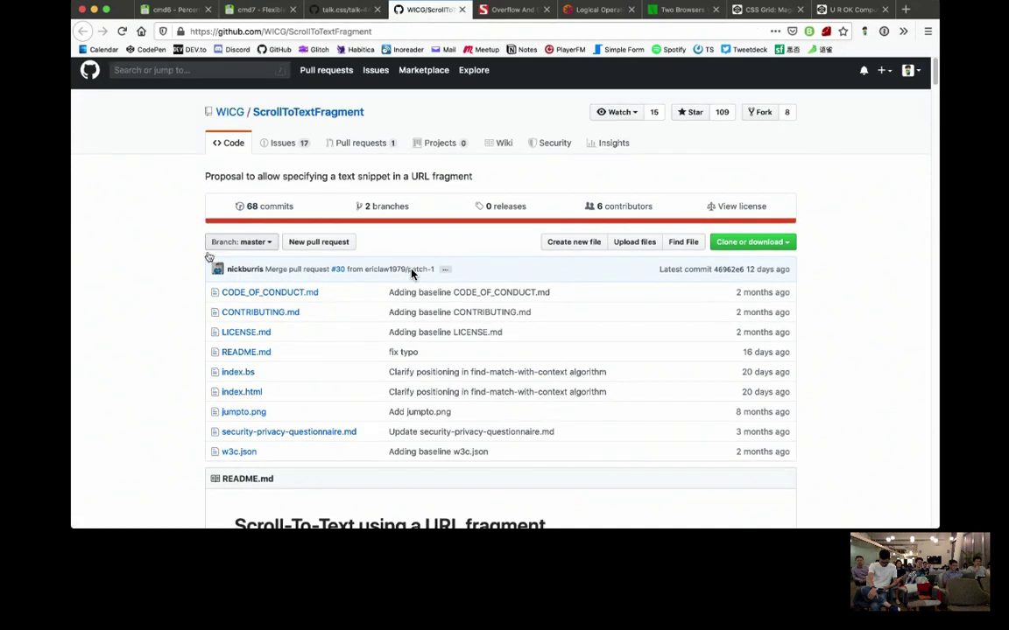
pyautogui.scroll(-5, 412, 275)
pyautogui.scroll(-5, 412, 275)
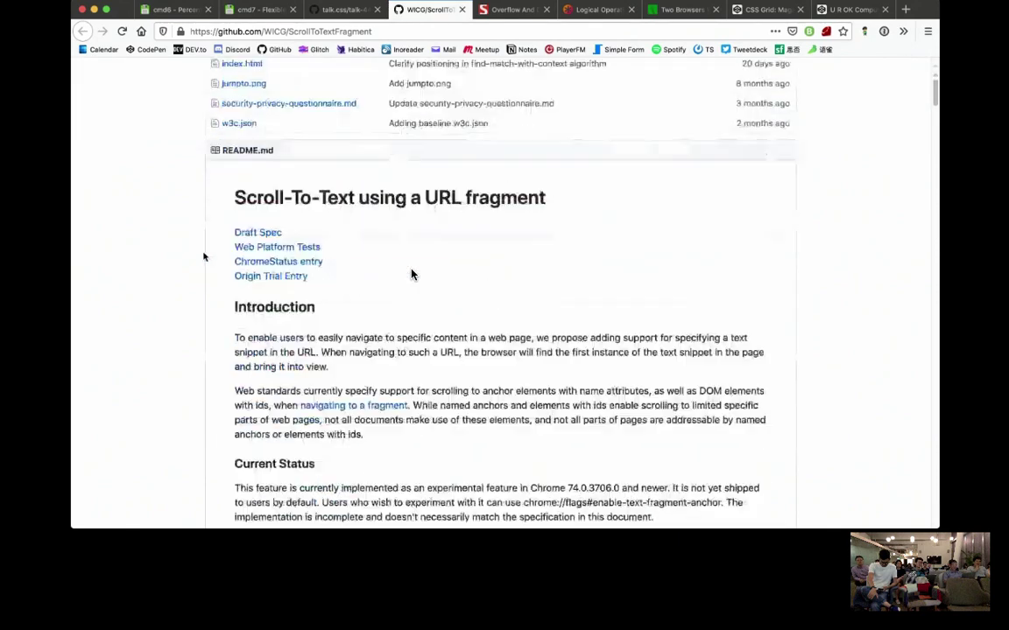
pyautogui.scroll(-2, 412, 275)
pyautogui.scroll(-2, 412, 275)
pyautogui.scroll(-2, 411, 275)
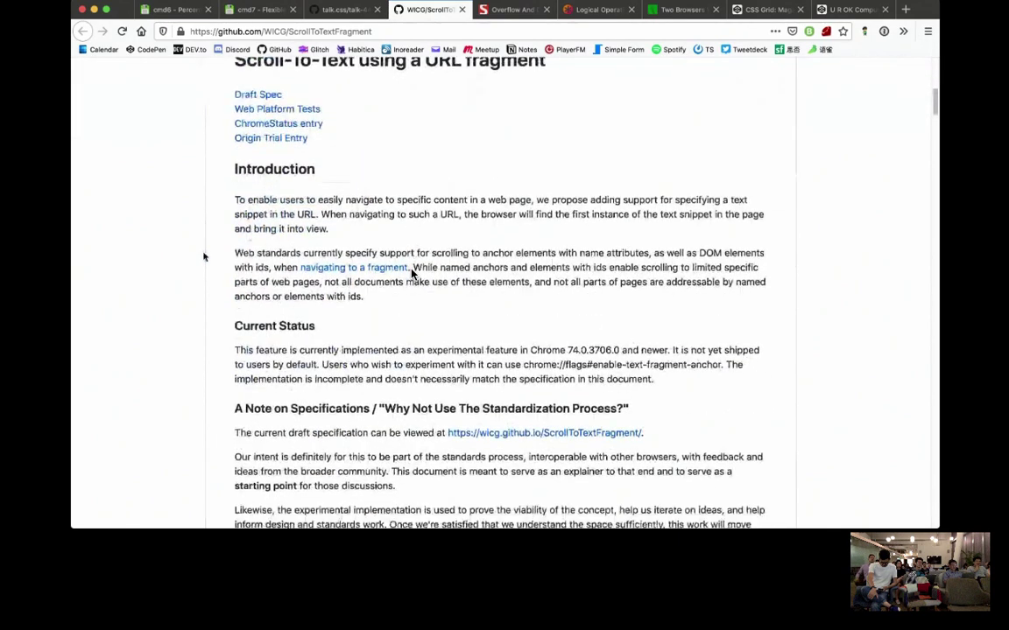
pyautogui.scroll(-1, 411, 275)
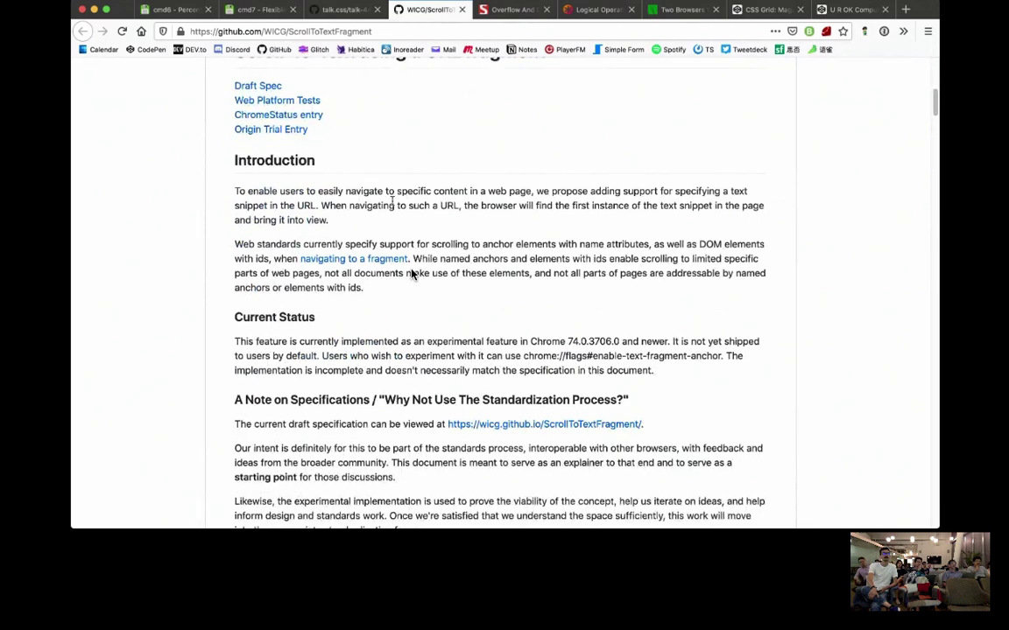
pyautogui.scroll(3, 411, 274)
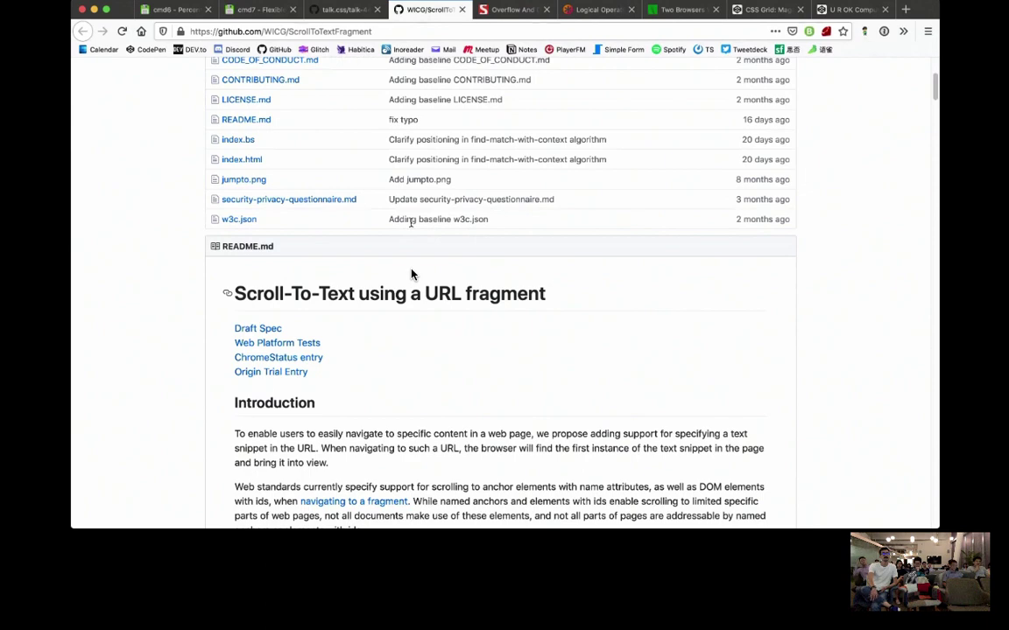
pyautogui.scroll(5, 411, 275)
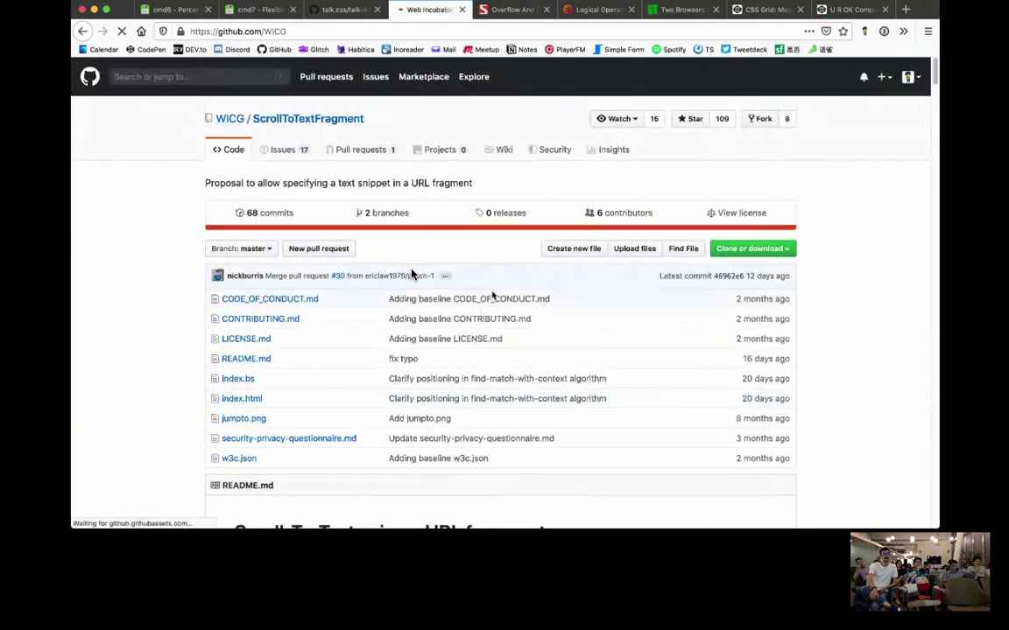
pyautogui.scroll(-5, 412, 275)
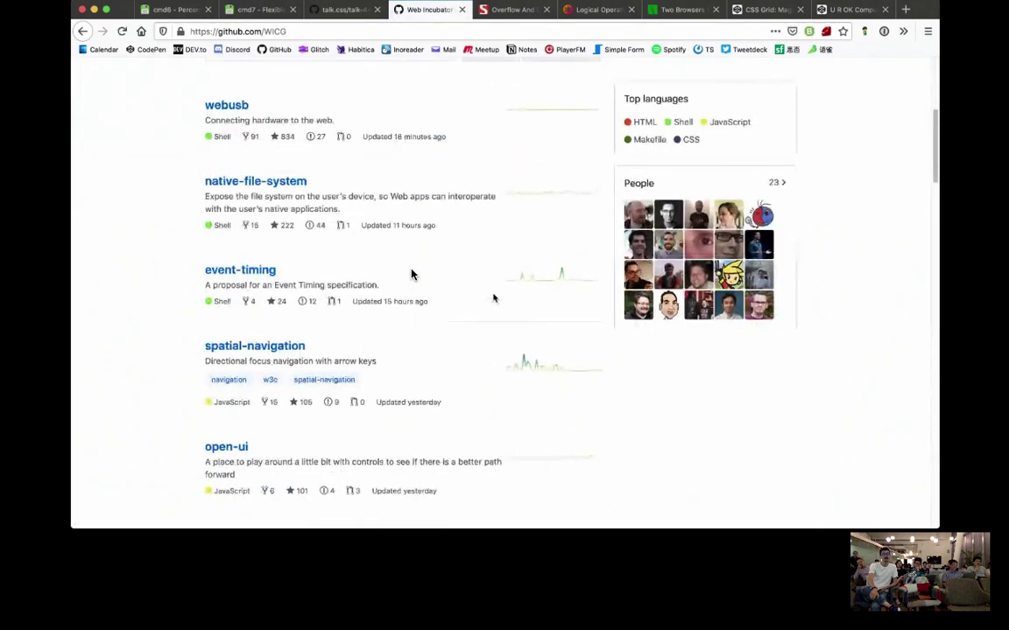
pyautogui.scroll(-3, 411, 275)
pyautogui.scroll(-2, 412, 275)
pyautogui.scroll(-2, 411, 275)
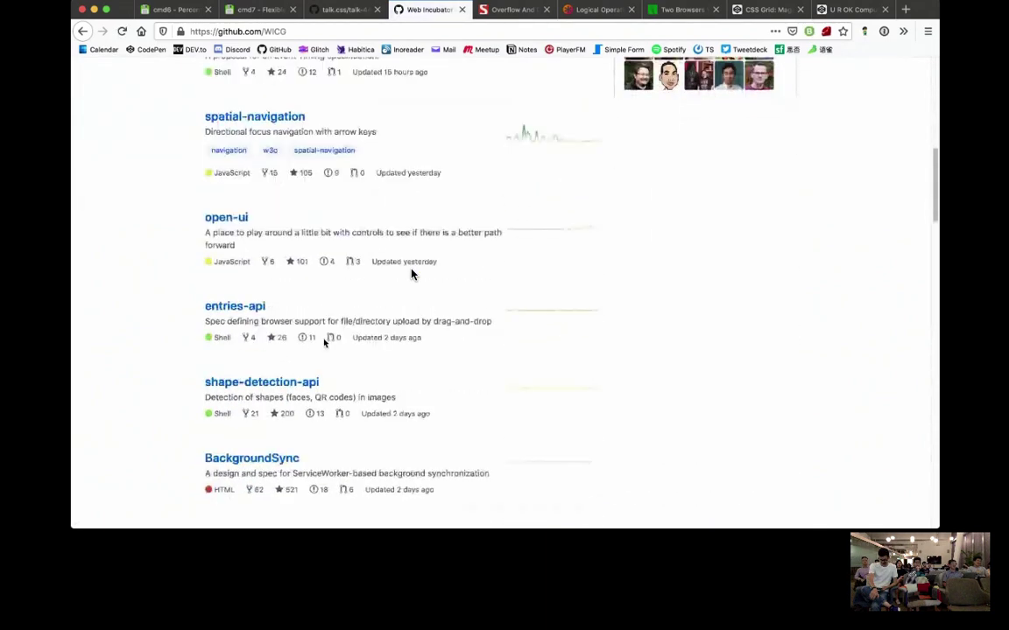
pyautogui.scroll(-2, 411, 275)
pyautogui.scroll(6, 412, 275)
pyautogui.scroll(3, 411, 275)
pyautogui.scroll(3, 411, 275)
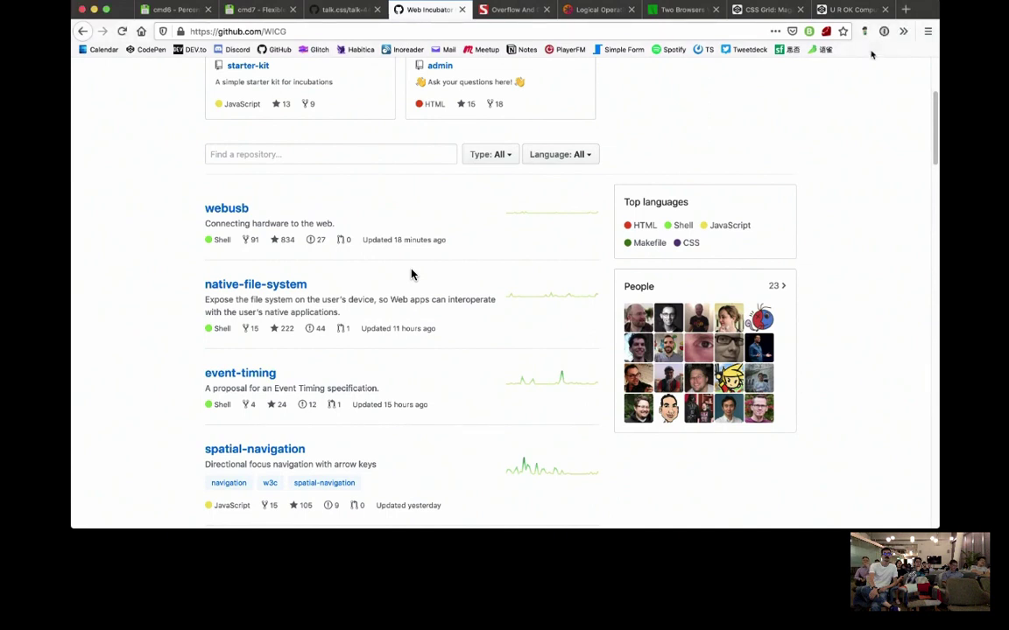
pyautogui.click(346, 10)
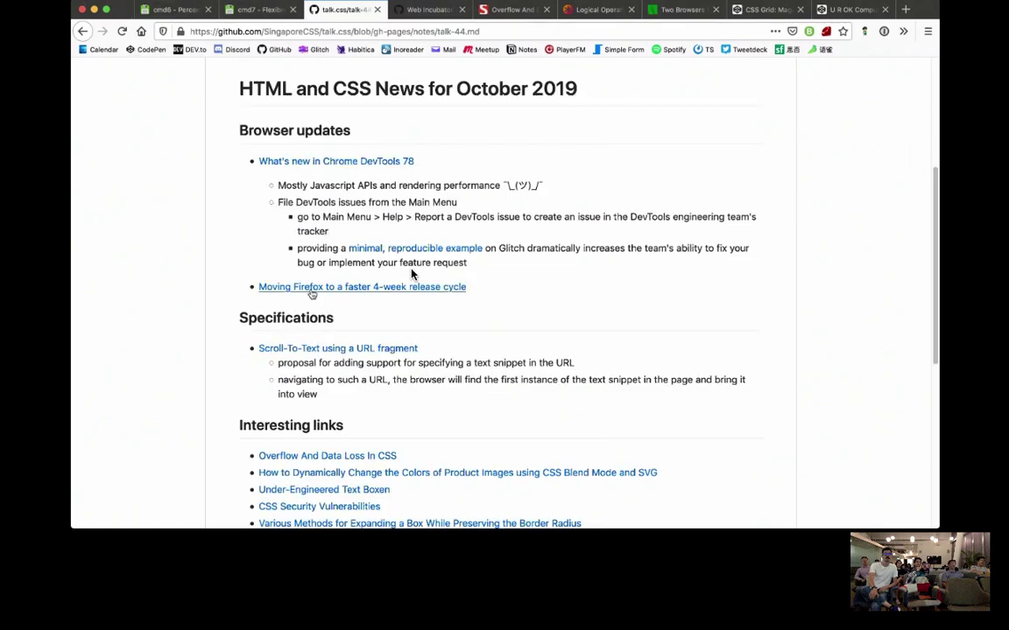
pyautogui.scroll(-5, 412, 274)
pyautogui.scroll(-1, 411, 274)
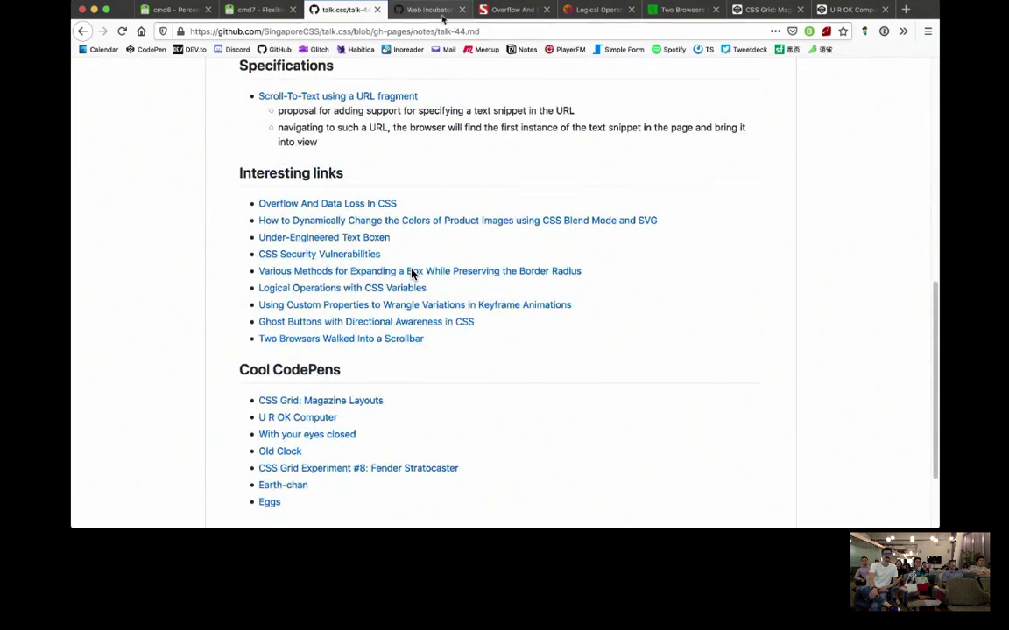
# Show Smashing Magazine's overflow article, then CSS-Tricks' logical operations article
pyautogui.click(511, 10)
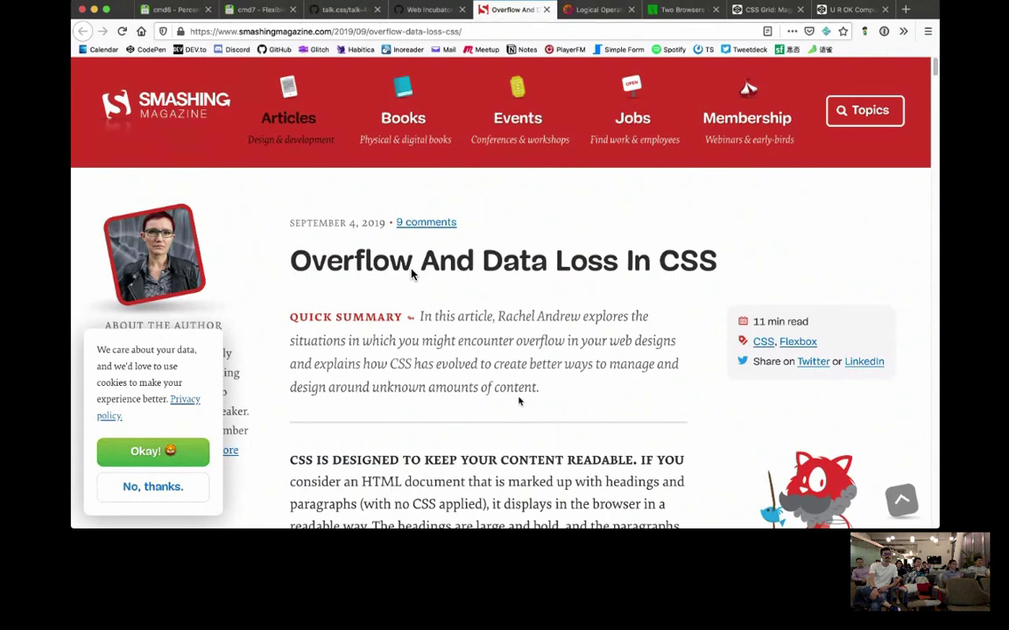
pyautogui.scroll(-1, 413, 272)
pyautogui.scroll(-3, 413, 274)
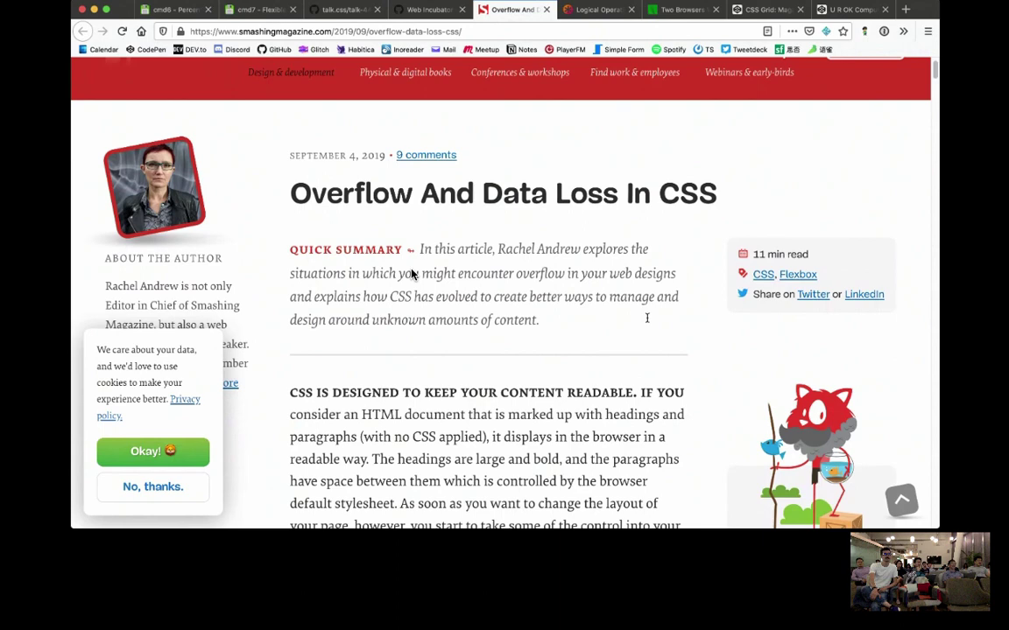
pyautogui.scroll(-3, 412, 274)
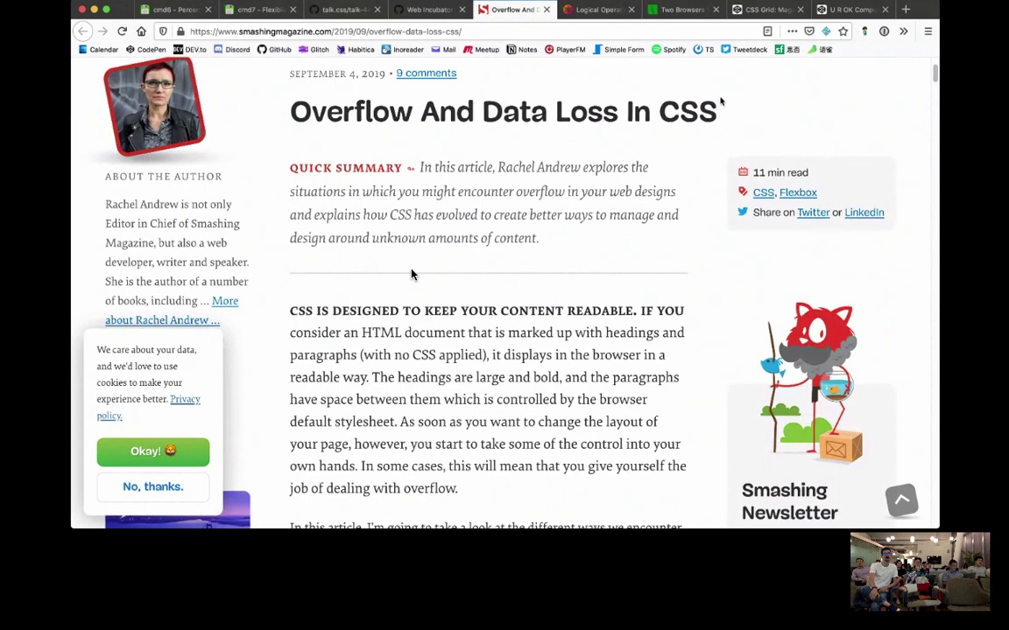
pyautogui.click(577, 11)
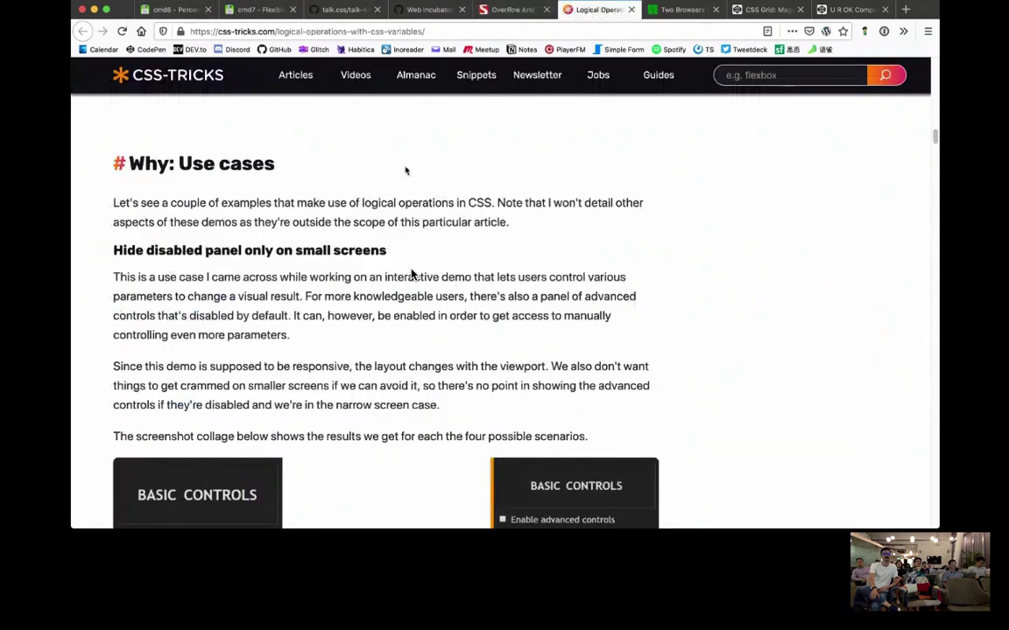
pyautogui.scroll(10, 411, 274)
pyautogui.scroll(10, 411, 274)
pyautogui.scroll(10, 412, 274)
pyautogui.scroll(3, 411, 274)
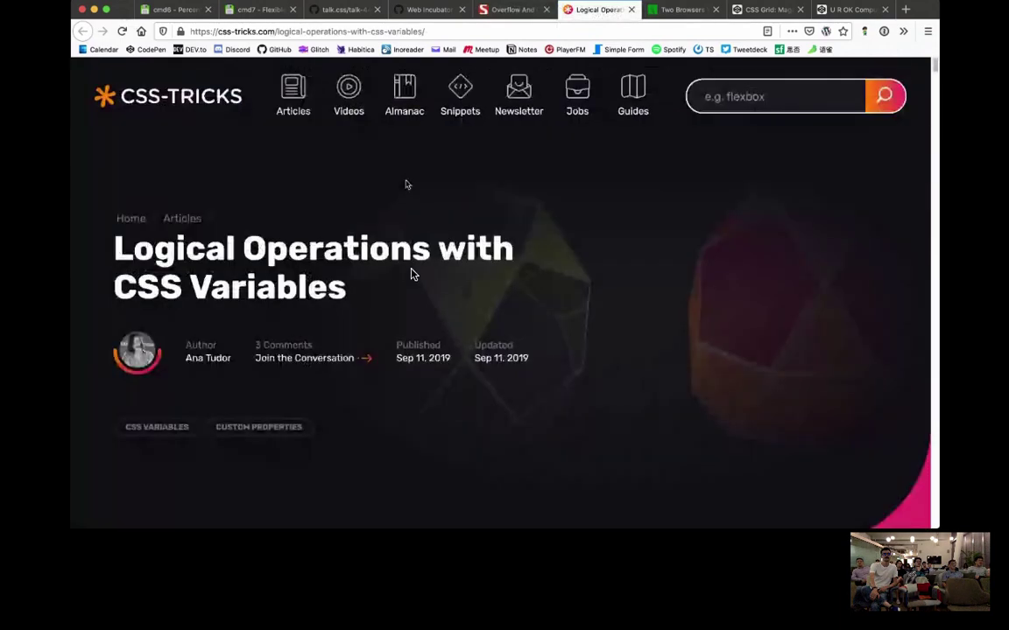
pyautogui.scroll(-3, 412, 274)
pyautogui.scroll(-3, 411, 274)
pyautogui.scroll(-5, 411, 274)
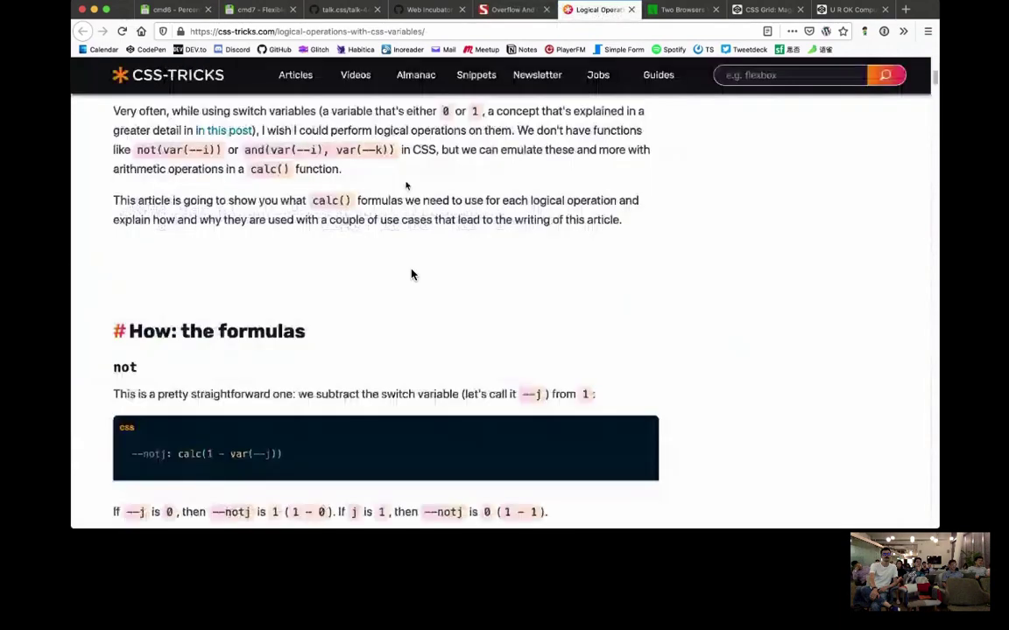
pyautogui.scroll(-5, 411, 274)
pyautogui.scroll(-5, 411, 274)
pyautogui.scroll(-5, 411, 274)
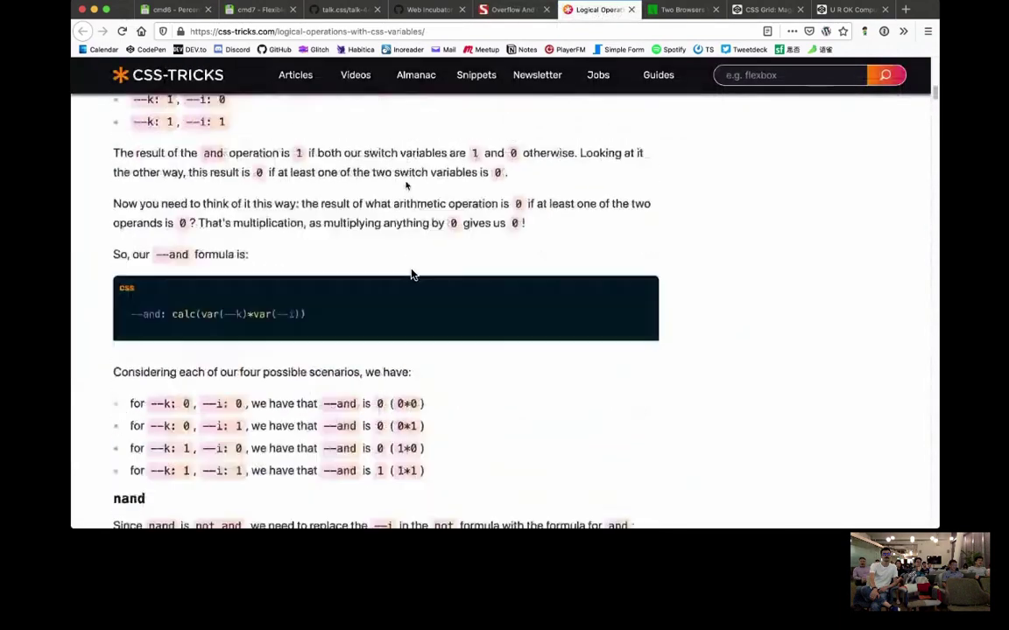
pyautogui.scroll(-3, 412, 274)
pyautogui.scroll(-2, 412, 274)
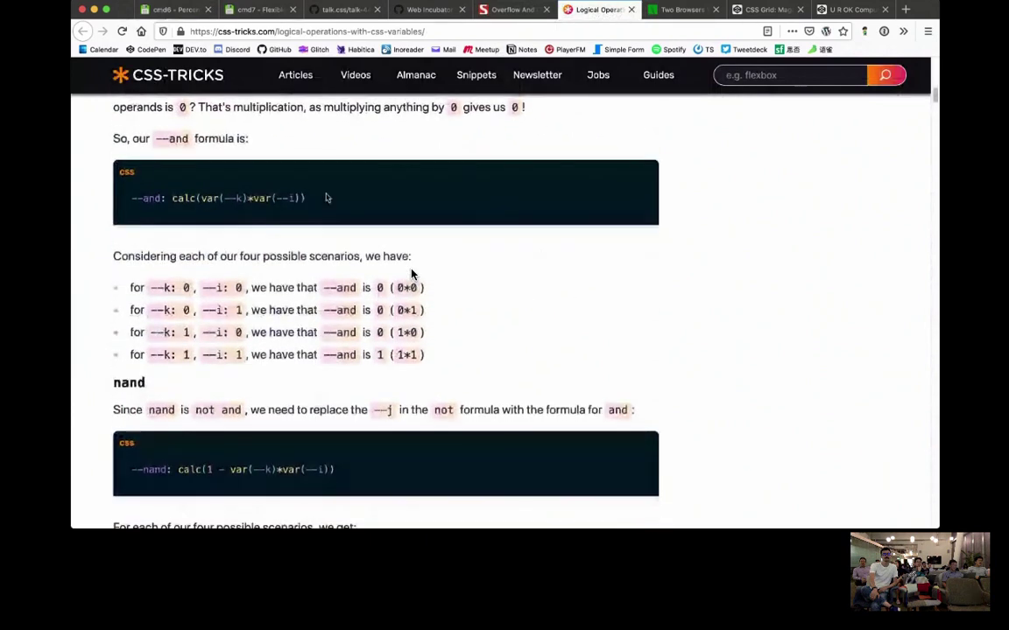
pyautogui.scroll(-3, 412, 274)
pyautogui.scroll(-2, 412, 274)
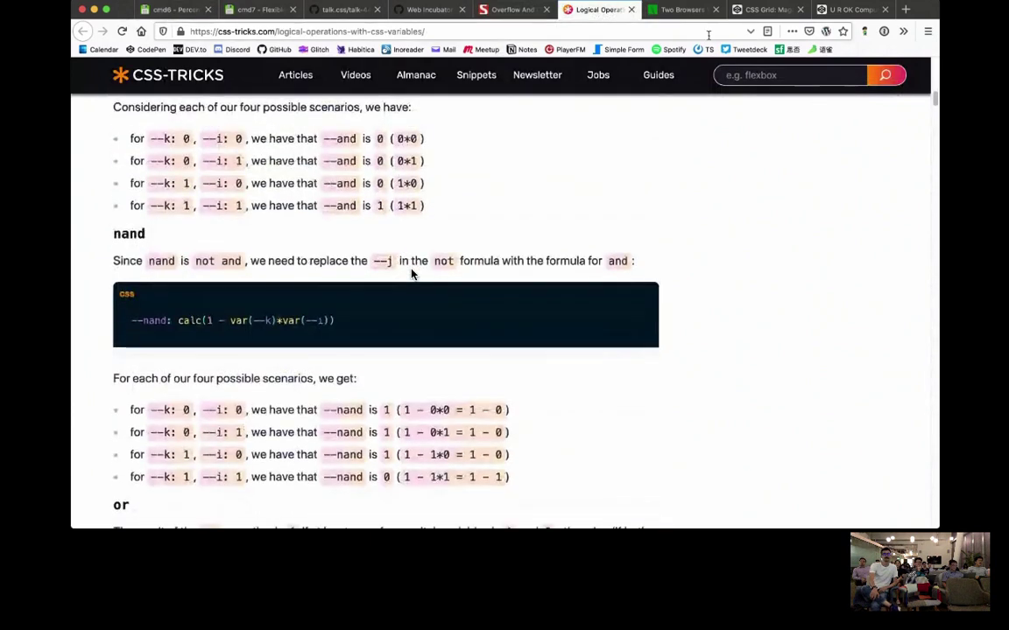
# Skim Filament Group's 'Two Browsers Walked Into a Scrollbar' article, then show the Magazine Layouts pen
pyautogui.click(682, 10)
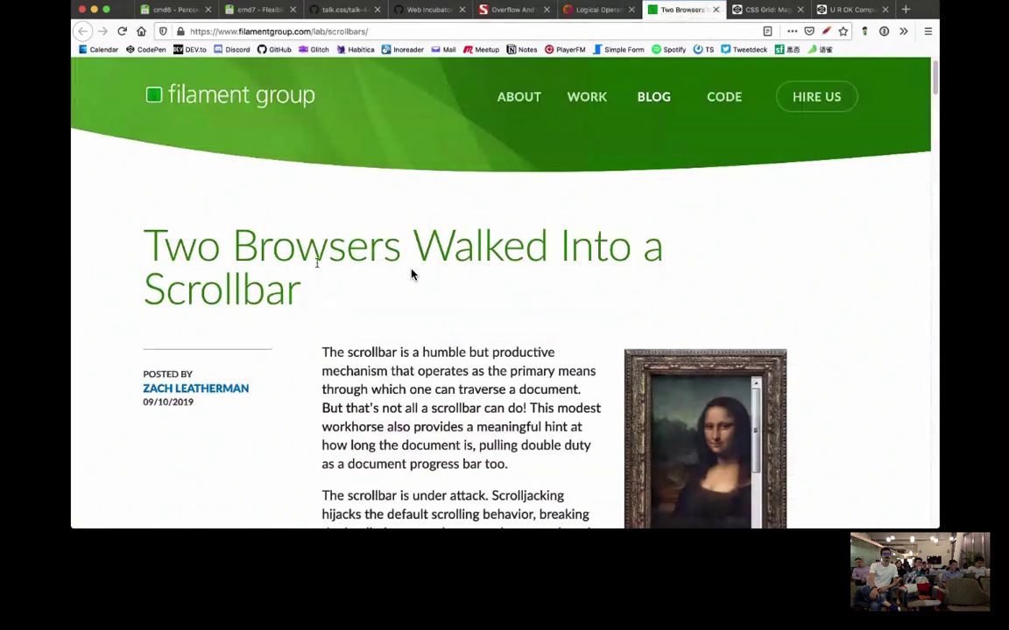
pyautogui.scroll(-4, 411, 274)
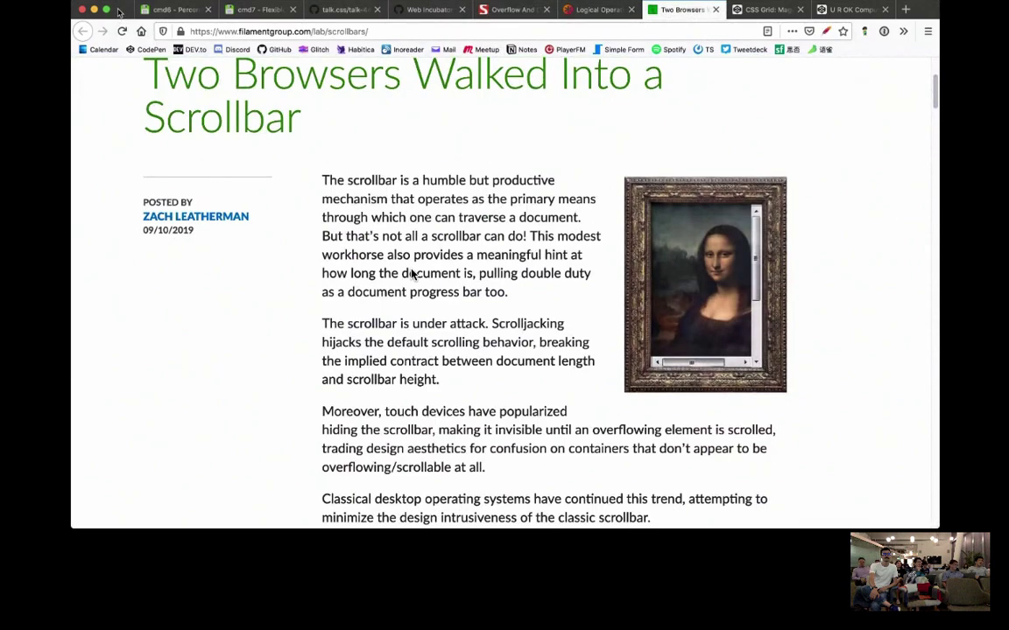
pyautogui.scroll(-1, 411, 274)
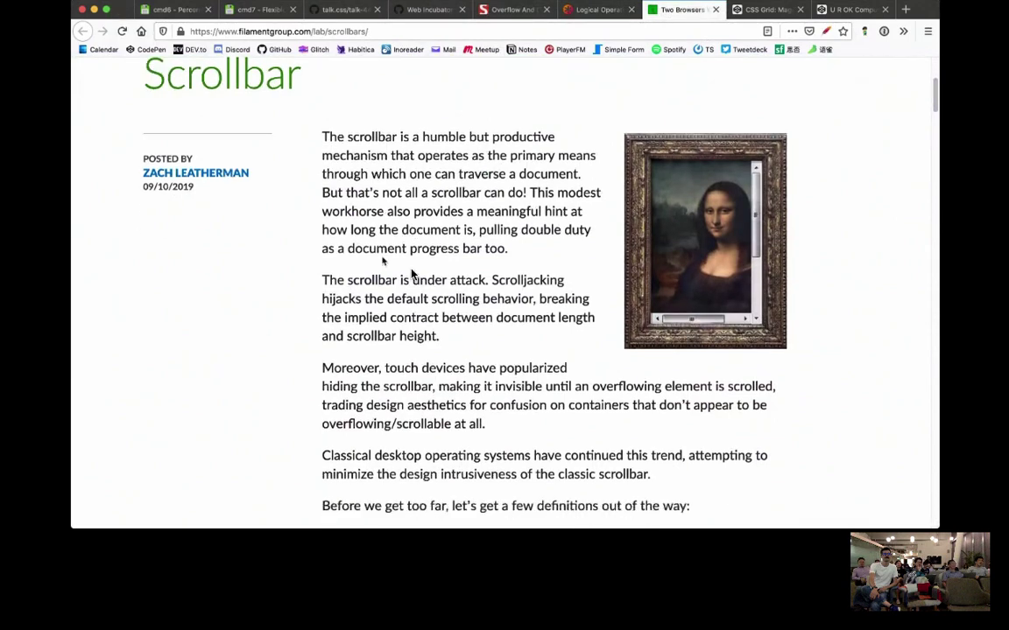
pyautogui.scroll(-10, 410, 274)
pyautogui.scroll(-1, 410, 274)
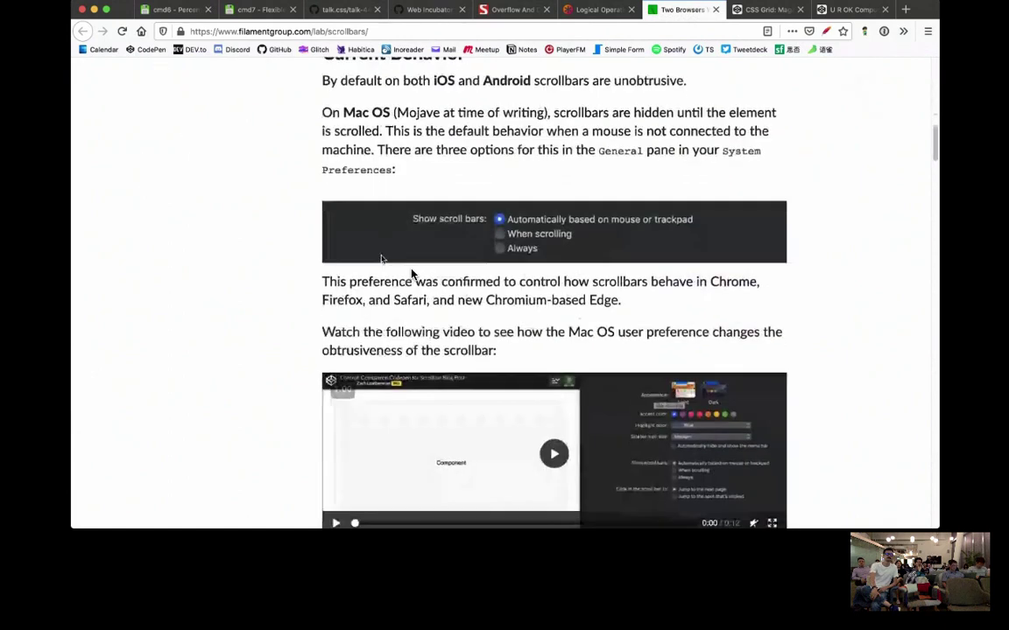
pyautogui.scroll(-8, 411, 274)
pyautogui.scroll(-3, 411, 274)
pyautogui.scroll(-3, 411, 274)
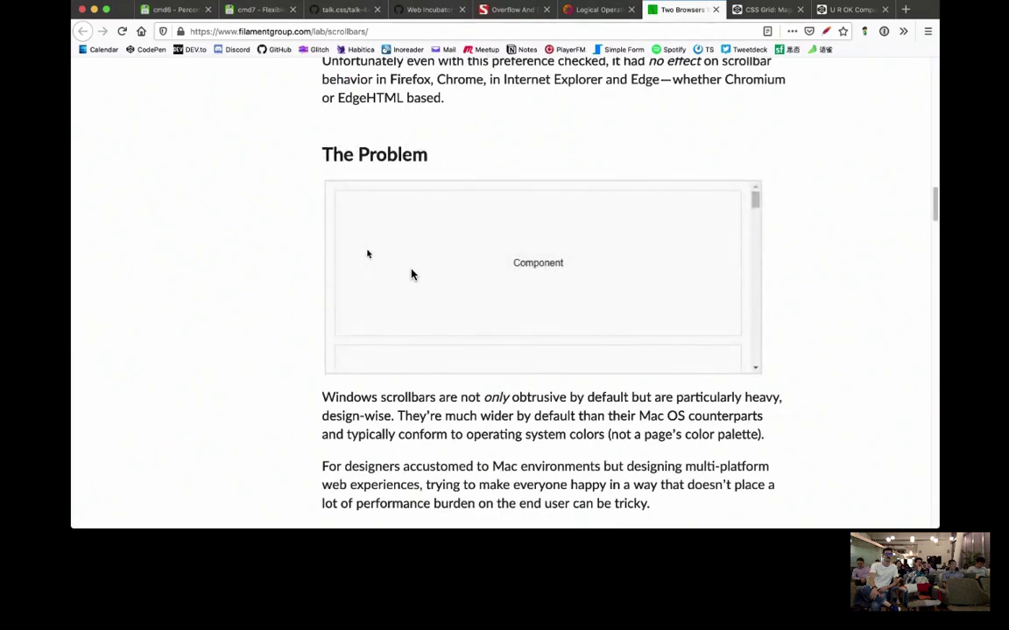
pyautogui.scroll(-8, 411, 274)
pyautogui.scroll(-6, 411, 274)
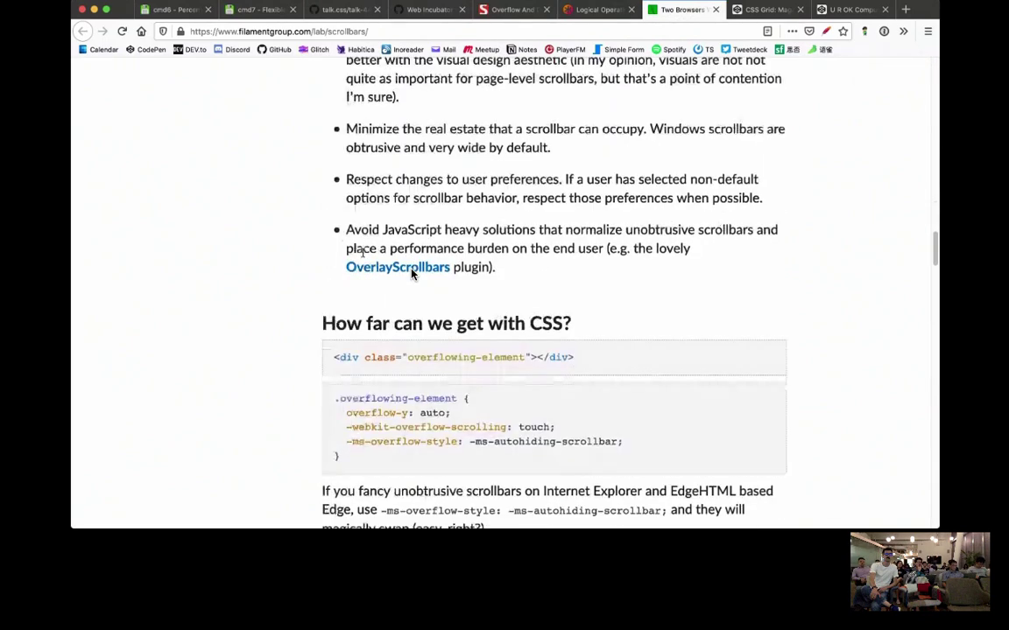
pyautogui.scroll(-3, 411, 274)
pyautogui.scroll(6, 411, 274)
pyautogui.scroll(6, 412, 274)
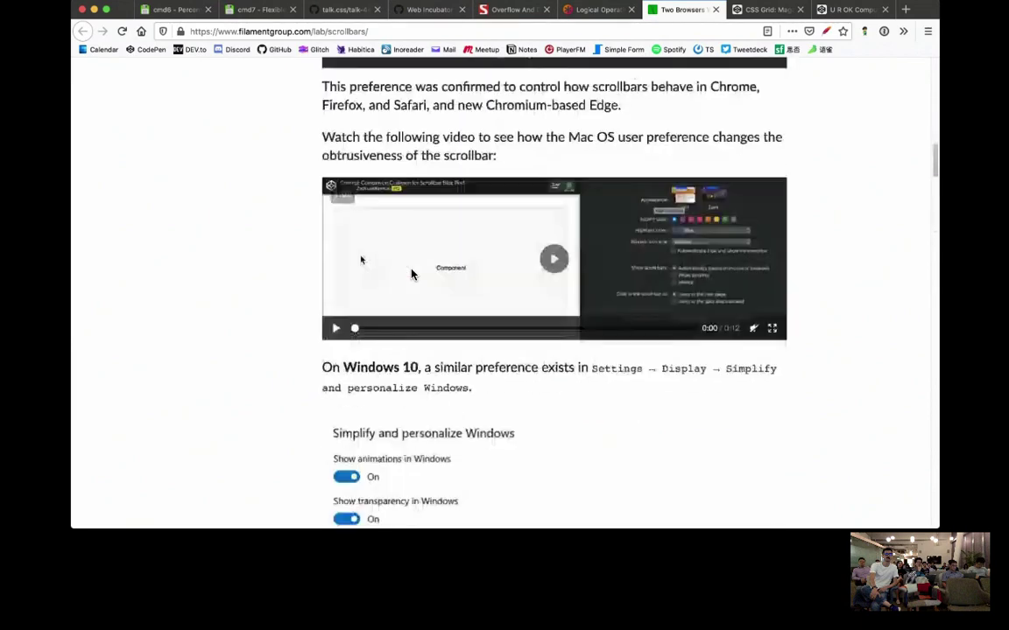
pyautogui.scroll(6, 412, 274)
pyautogui.scroll(5, 412, 274)
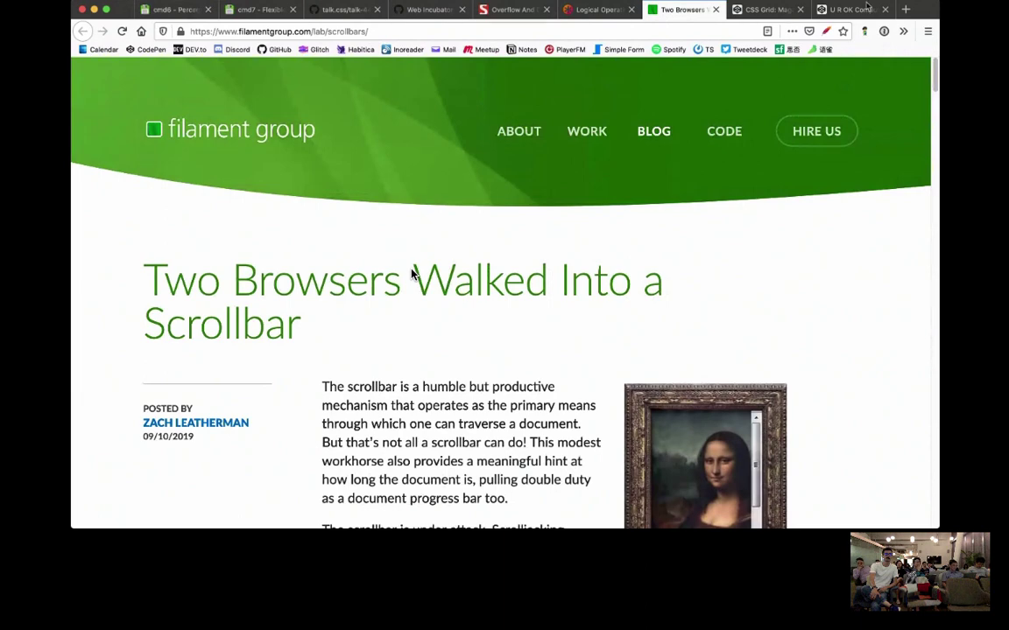
pyautogui.click(762, 10)
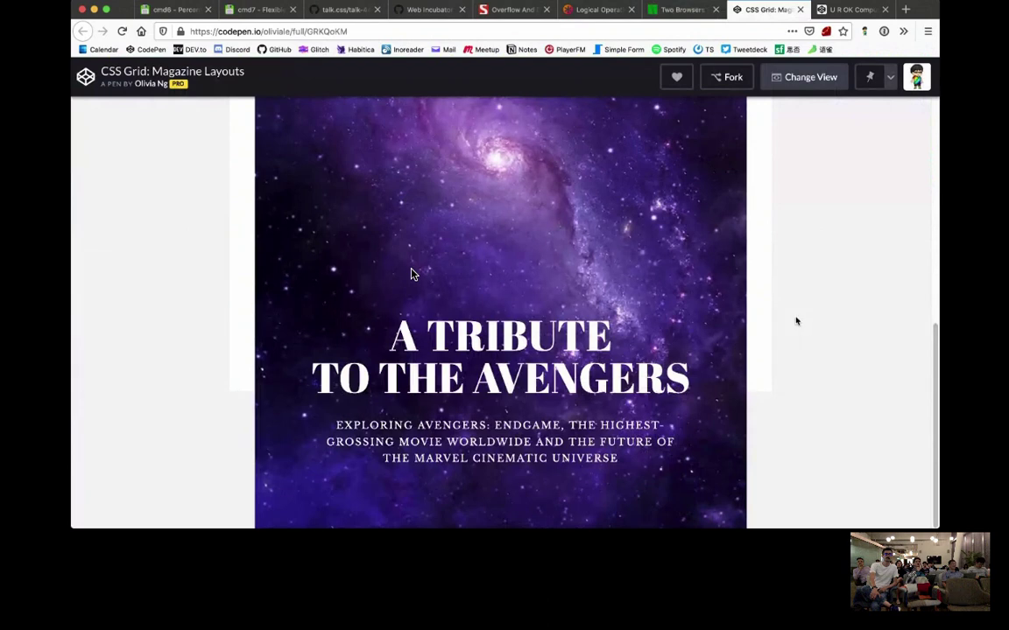
pyautogui.scroll(5, 797, 320)
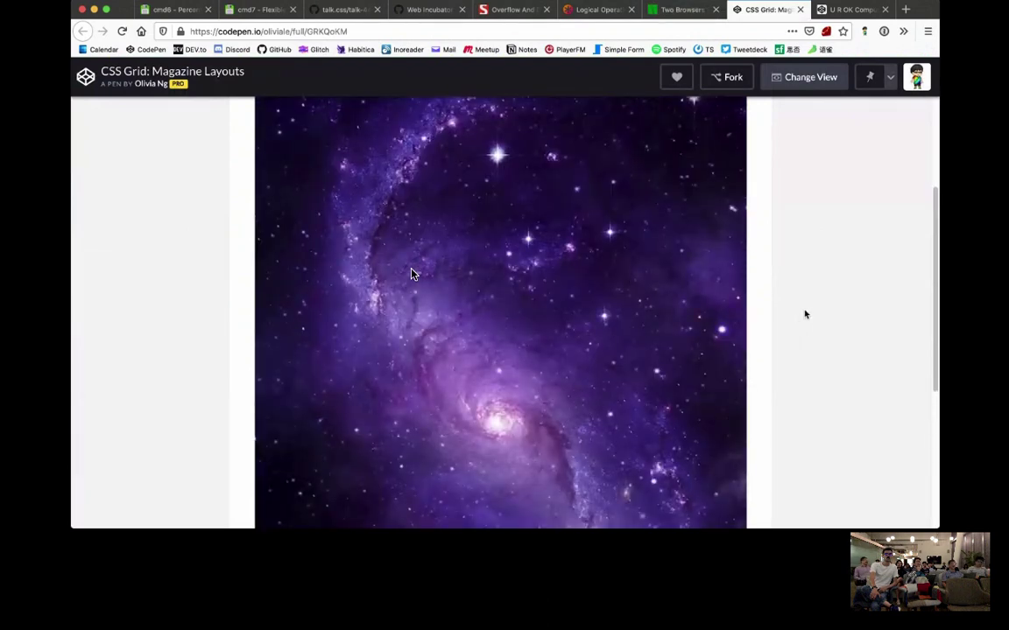
pyautogui.scroll(5, 799, 321)
pyautogui.scroll(5, 804, 317)
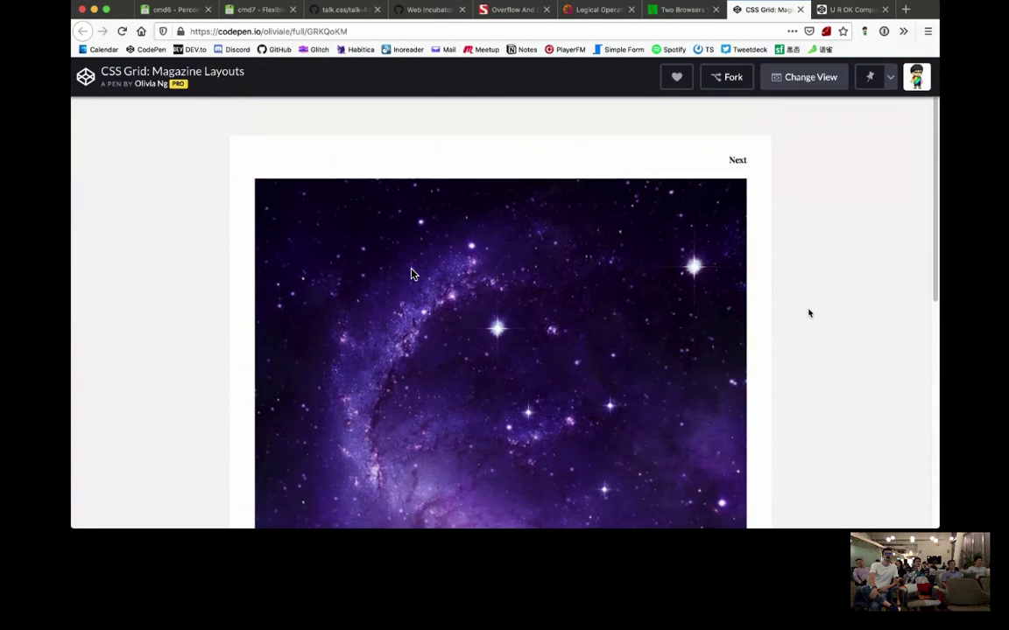
pyautogui.scroll(-8, 809, 313)
pyautogui.scroll(-1, 414, 274)
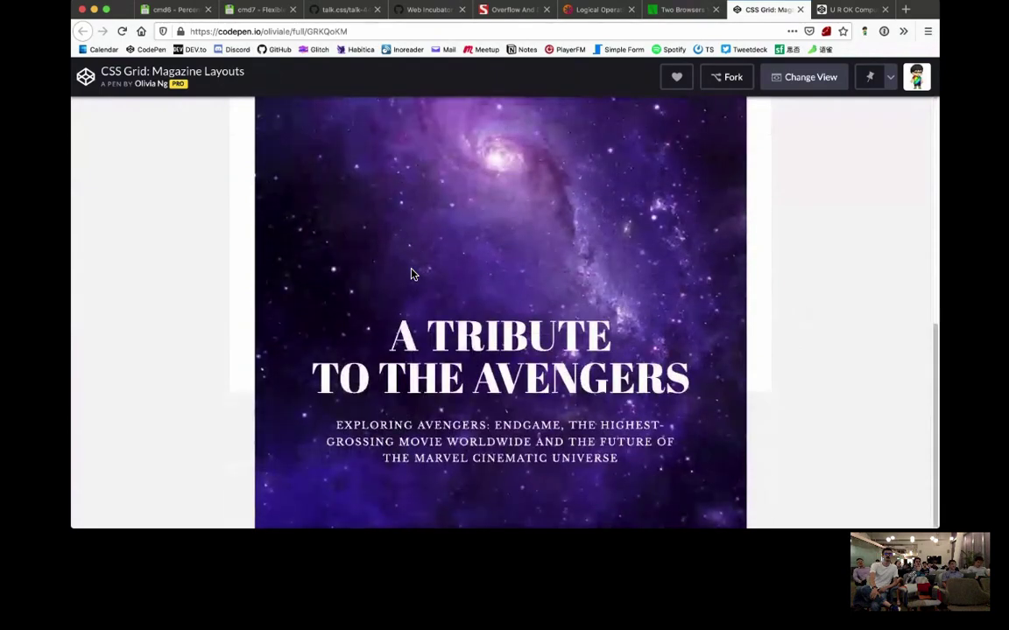
# Narrow the window for the Magazine Layouts pen, then show and reload U R OK Computer
pyautogui.hotkey('ctrl', 'alt', 'Left')
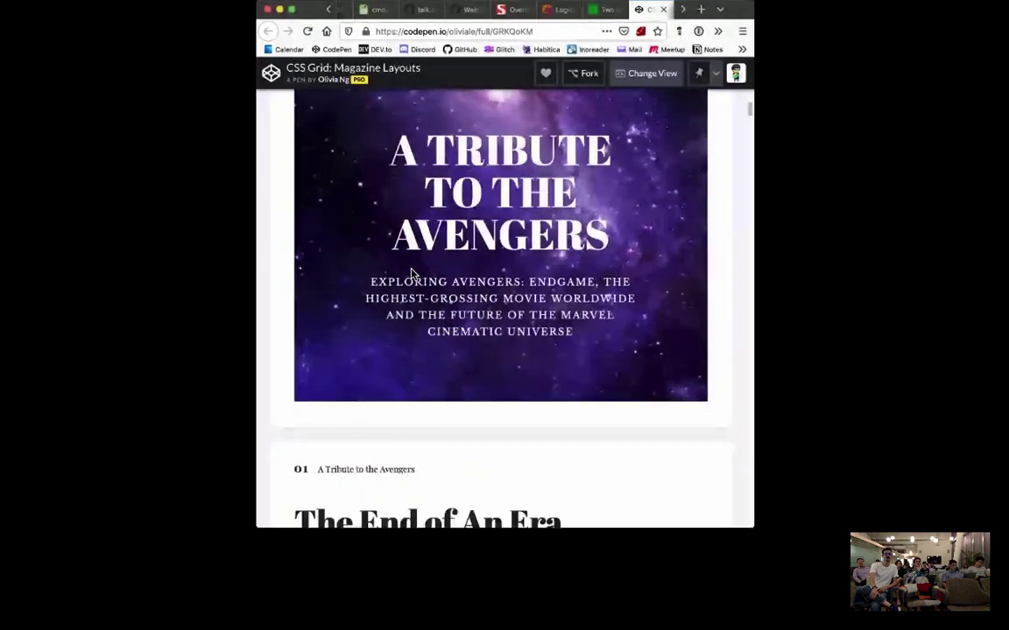
pyautogui.scroll(-5, 414, 274)
pyautogui.scroll(-2, 413, 274)
pyautogui.scroll(-4, 414, 274)
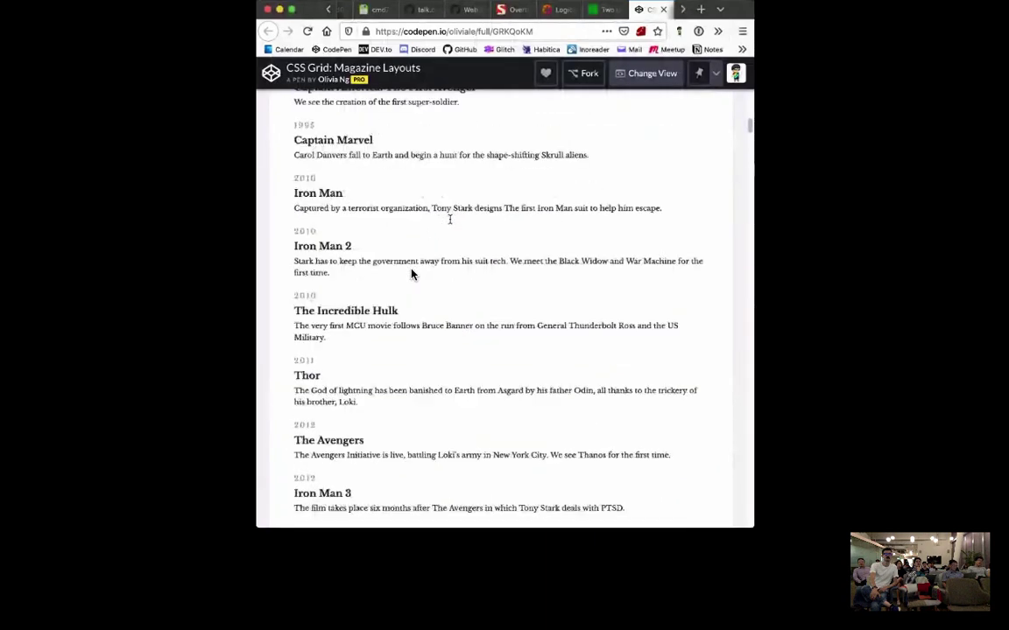
pyautogui.scroll(3, 414, 274)
pyautogui.scroll(5, 413, 274)
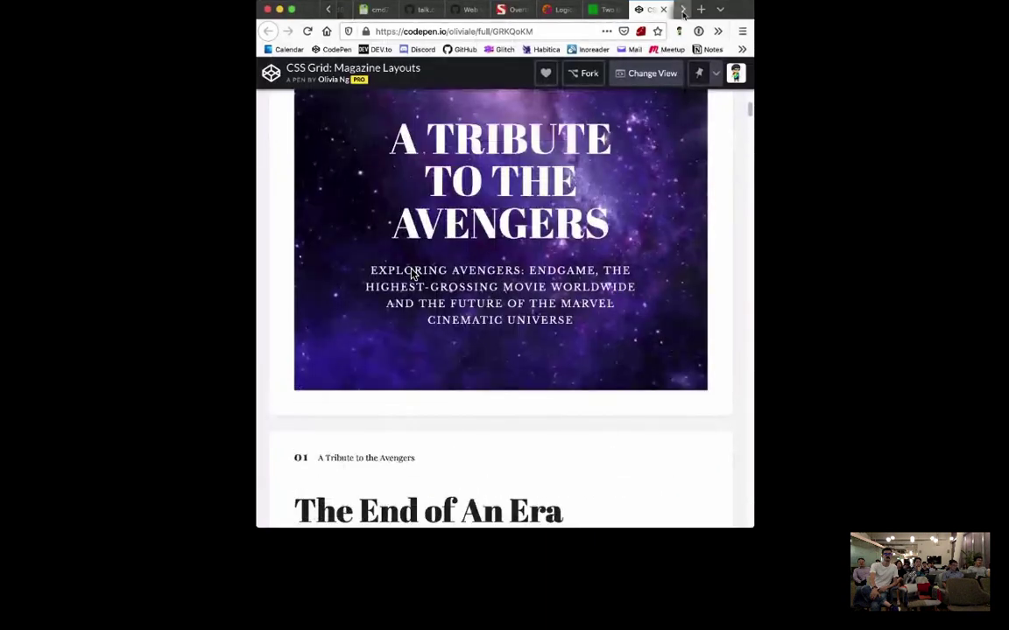
pyautogui.hotkey('ctrl', 'Tab')
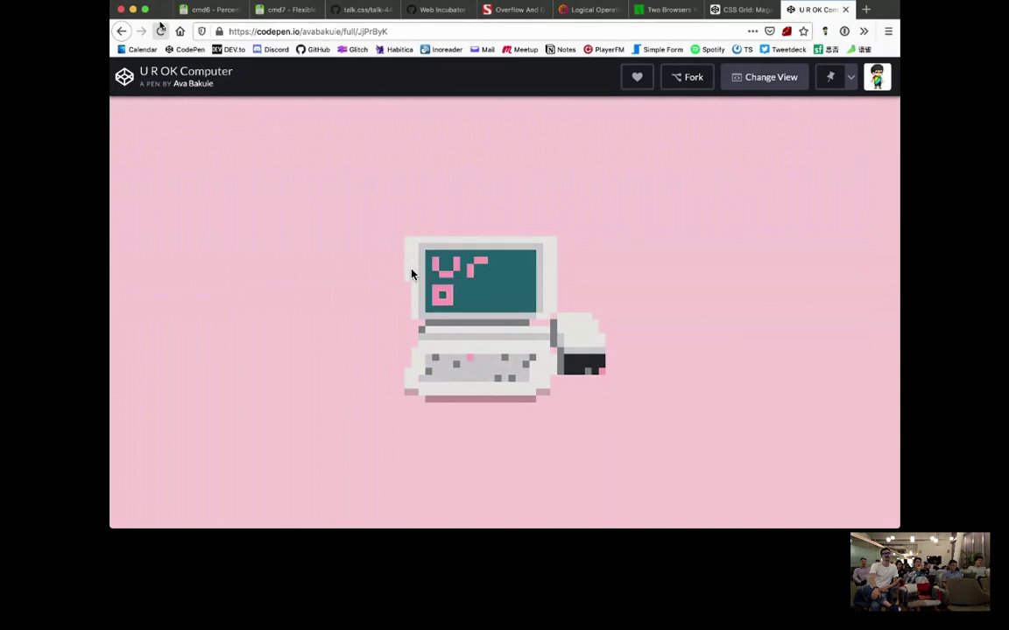
pyautogui.click(161, 31)
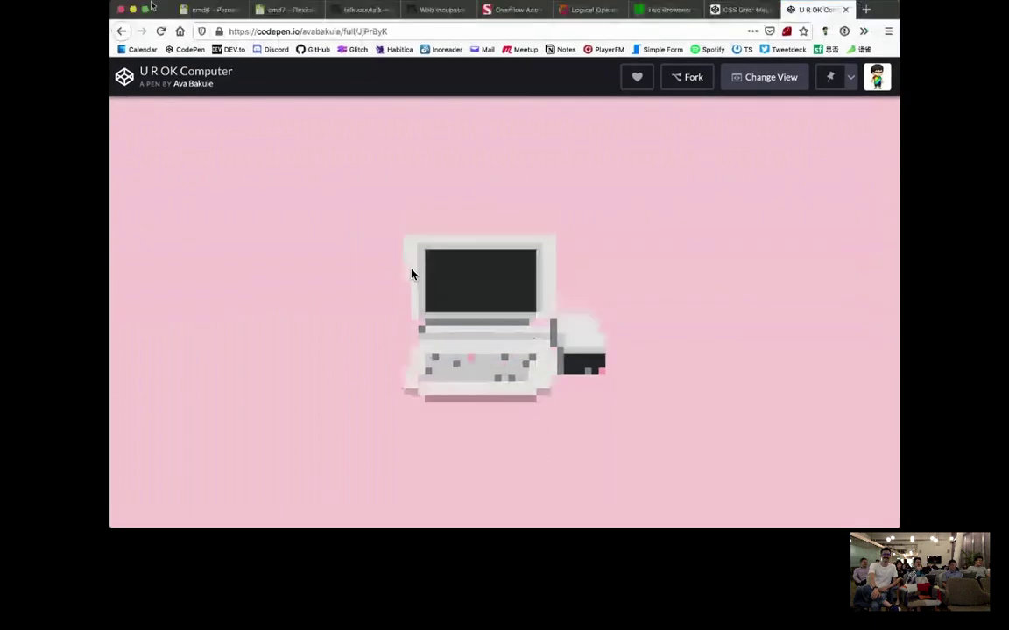
# Close the Smashing Magazine and CodePen tabs, returning to the Percentage sizing slide
pyautogui.hotkey('ctrl', '3')
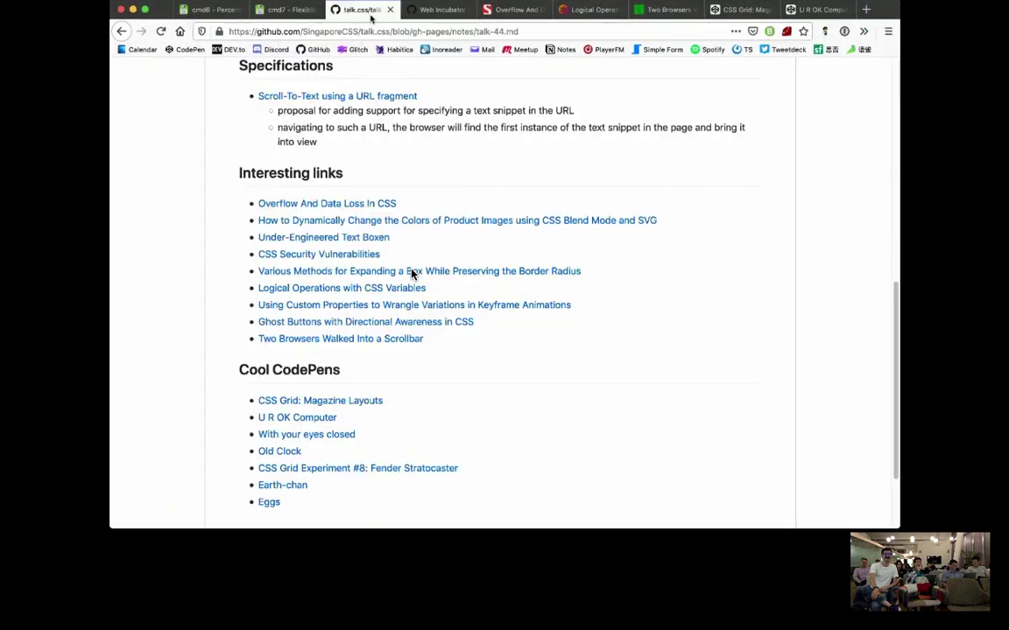
pyautogui.hotkey('ctrl', 'Tab')
pyautogui.hotkey('ctrl', 'Tab')
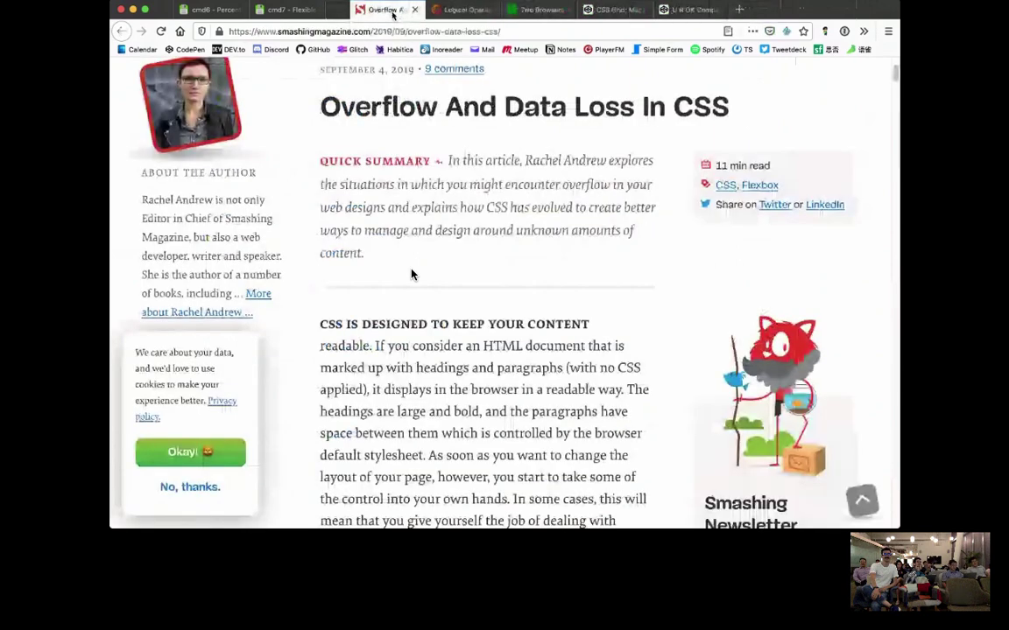
pyautogui.hotkey('ctrl', 'w')
pyautogui.hotkey('ctrl', 'w')
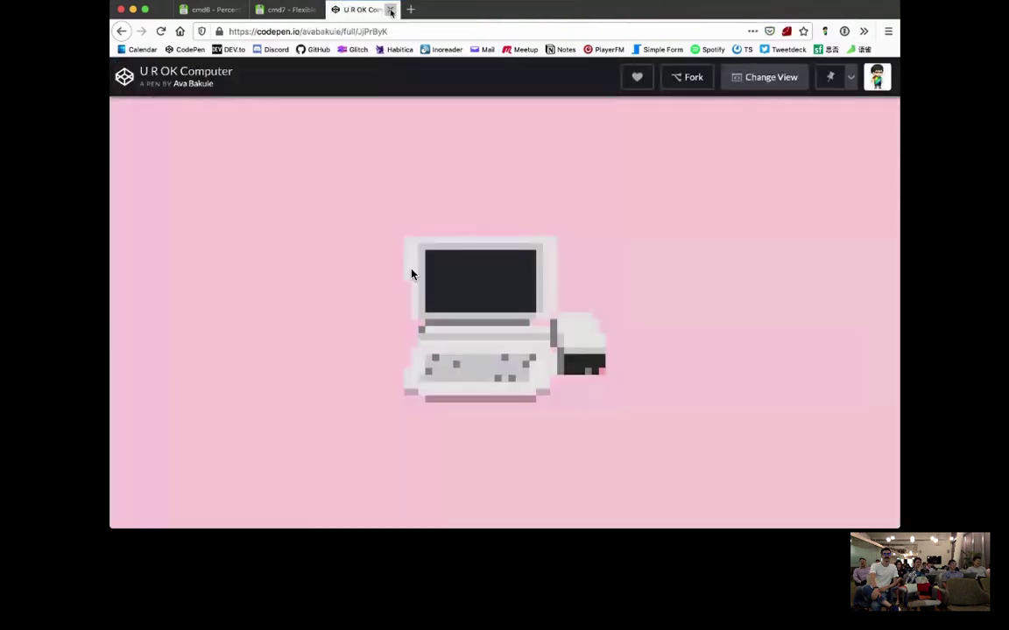
pyautogui.hotkey('ctrl', 'w')
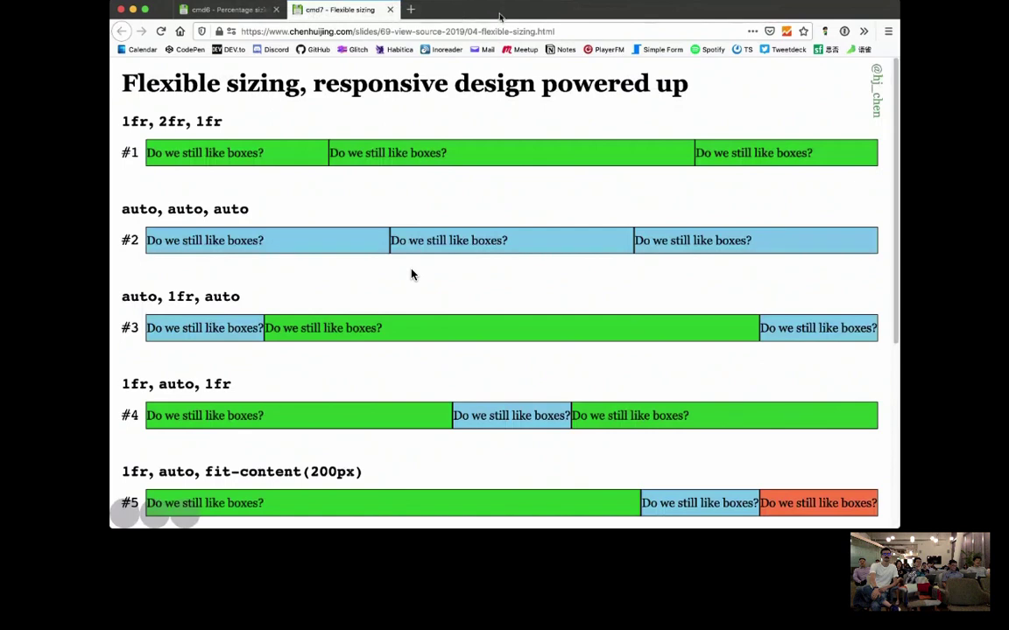
pyautogui.click(229, 10)
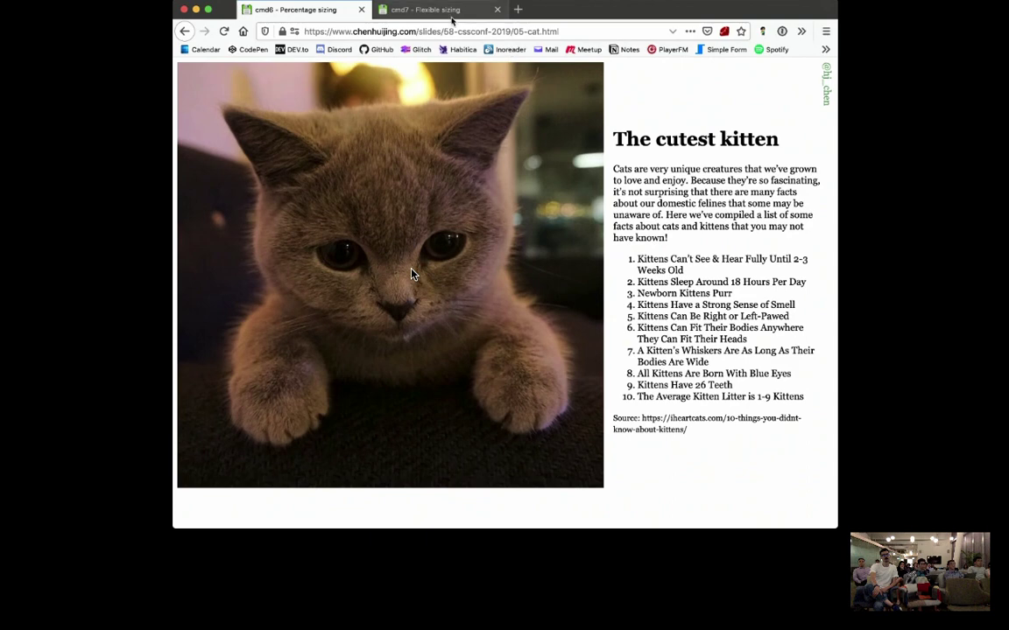
# Return from the Percentage sizing kitten slide to the Flexible sizing slide tab
pyautogui.press('super+7')
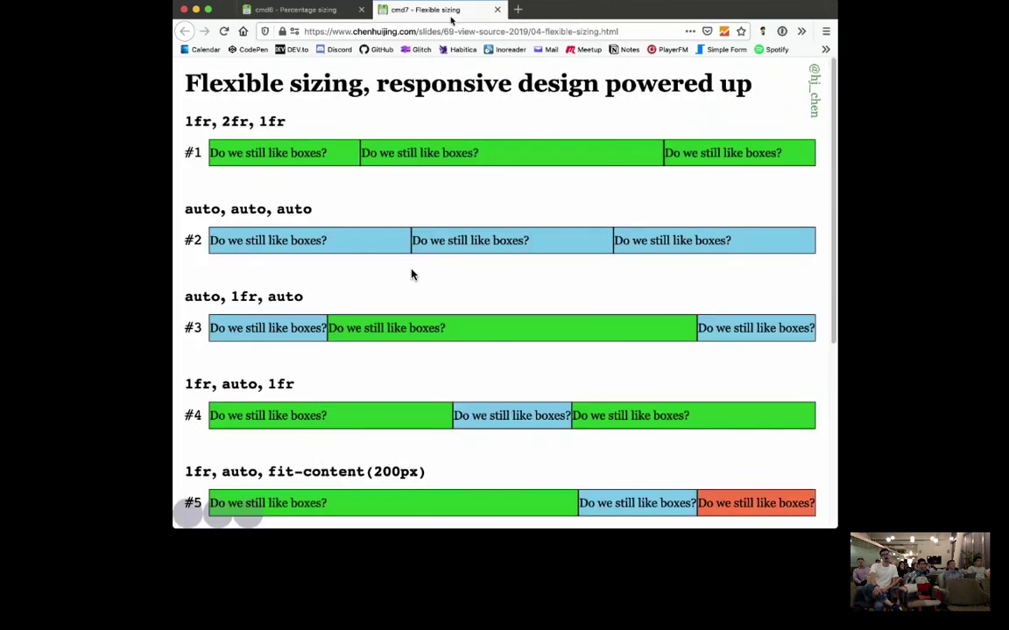
# Open the DevTools console beside the slide, widen the page, and advance the demo
pyautogui.press('super+alt+i')
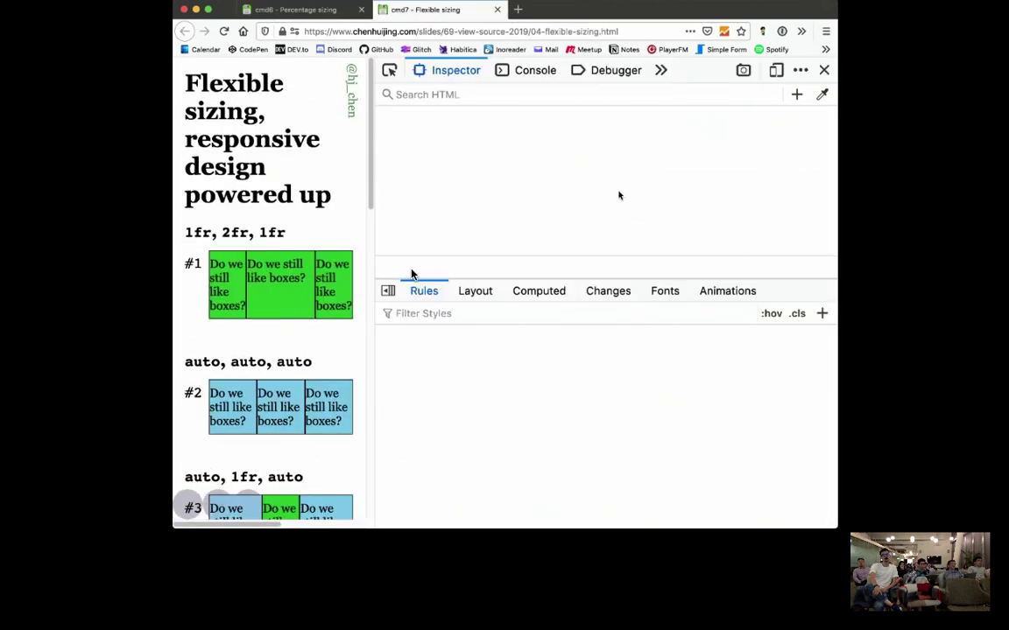
pyautogui.press('super+alt+k')
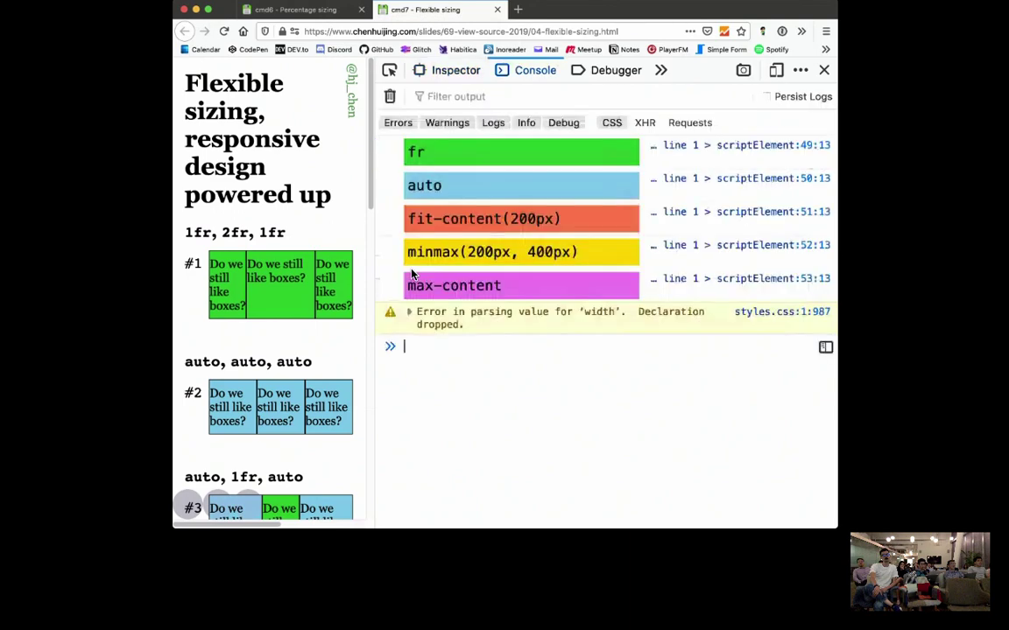
pyautogui.hotkey('ctrl', 'alt', 'Right')
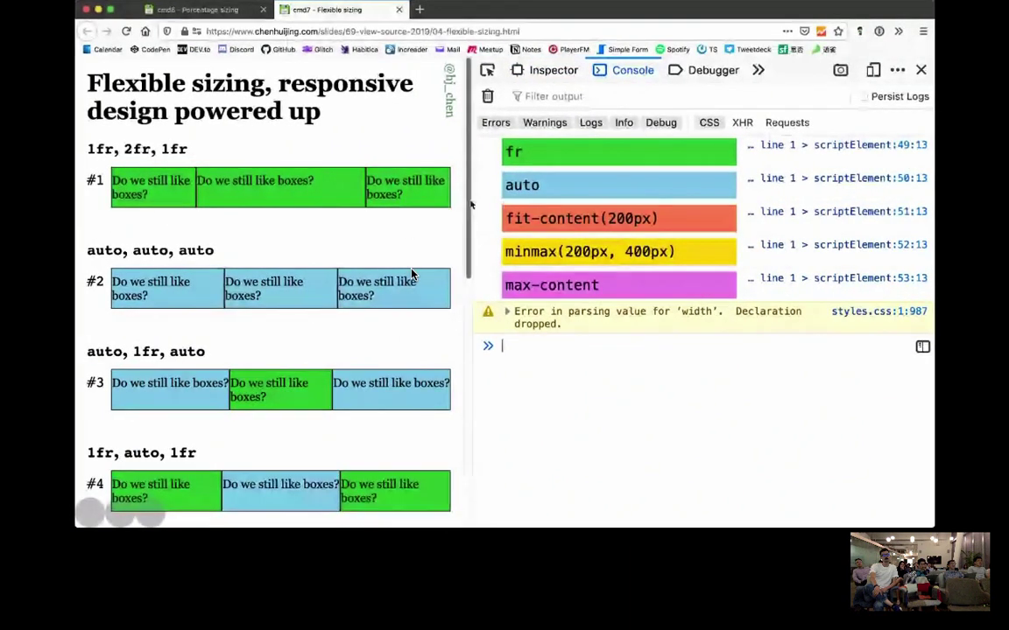
pyautogui.hotkey('ctrl', 'alt', 'Right')
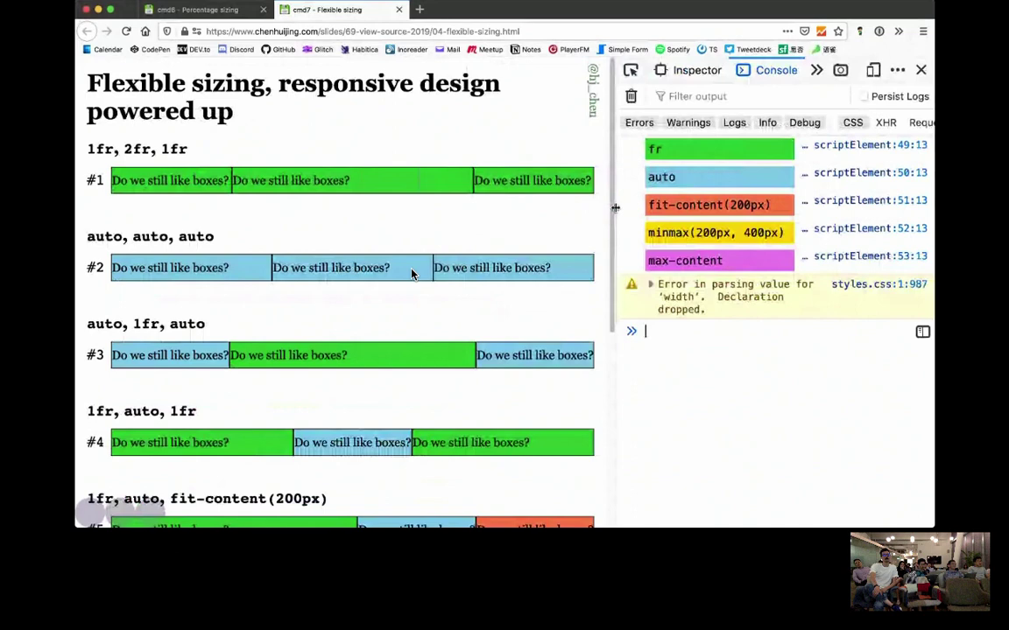
pyautogui.press('super+alt+k')
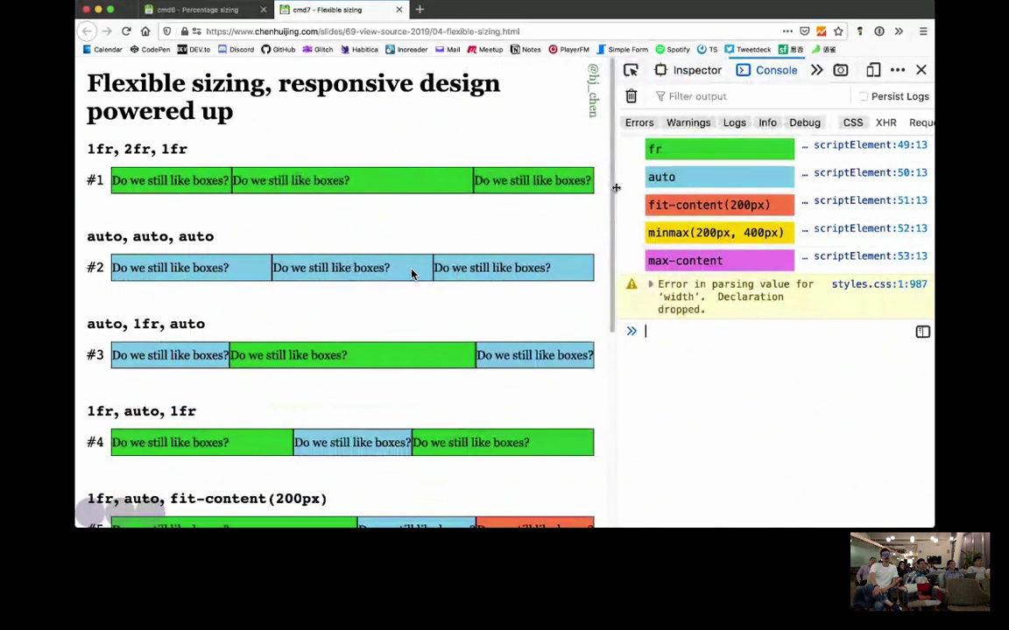
pyautogui.hotkey('ctrl', 'alt', 'Right')
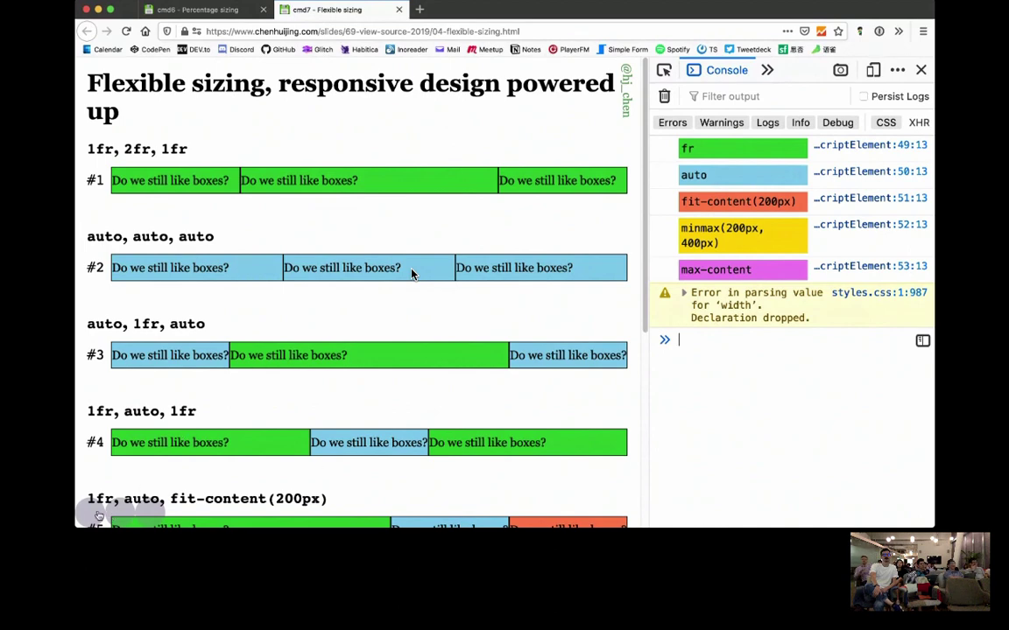
pyautogui.press('Right')
pyautogui.press('Right')
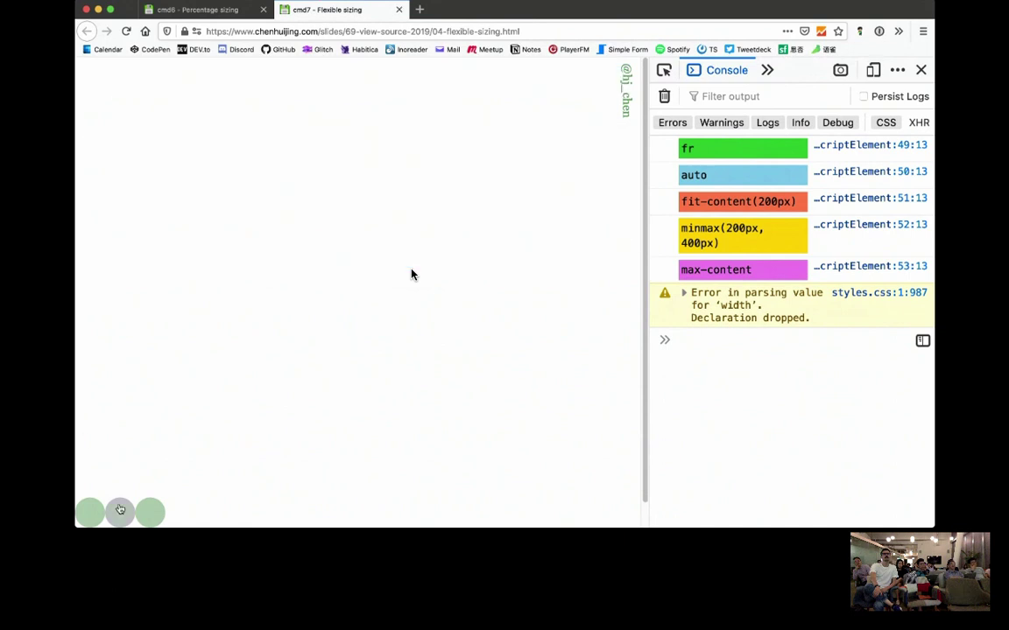
# Reveal the four grid rows, inspect row #1's middle box, and widen the page area
pyautogui.press('Right')
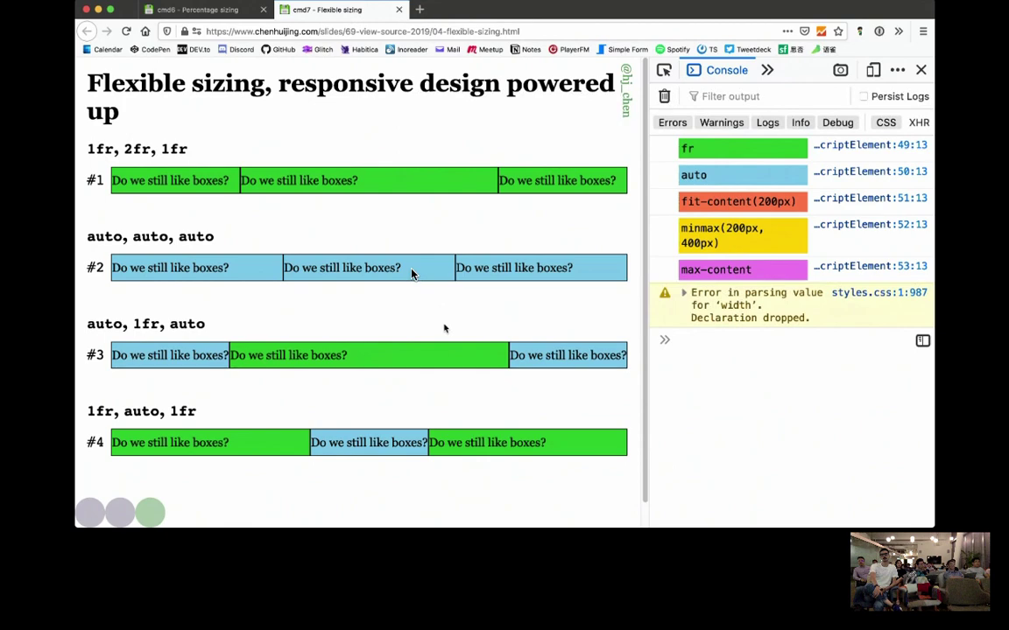
pyautogui.press('super+alt+c')
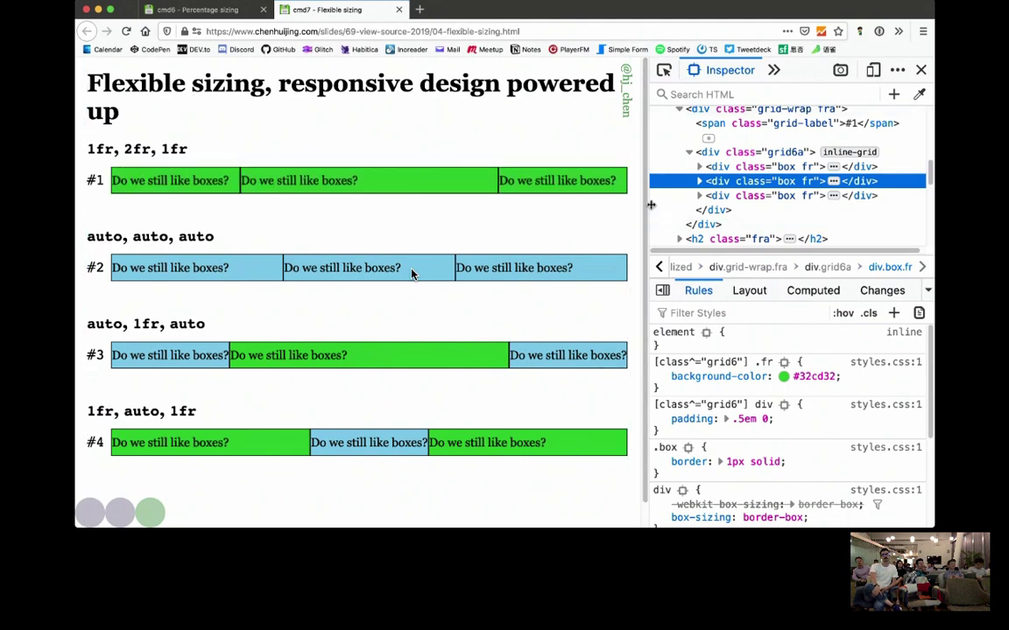
pyautogui.moveTo(650, 205)
pyautogui.mouseDown()
pyautogui.moveTo(682, 201)
pyautogui.moveTo(655, 219)
pyautogui.moveTo(855, 233)
pyautogui.mouseUp()
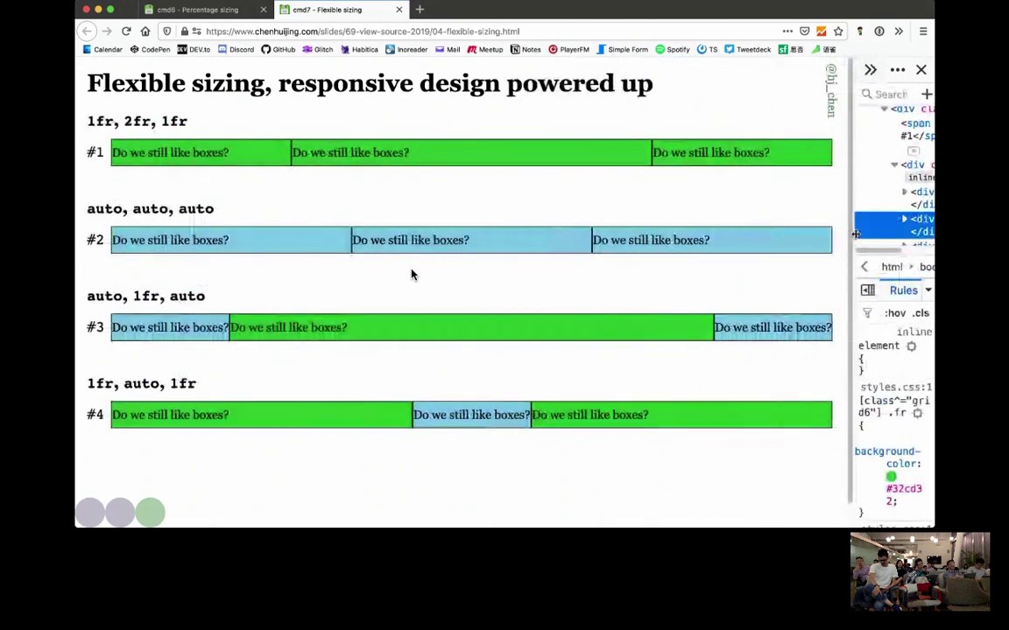
# Resize the viewport wider, then narrower, and bring back the console's colour legend
pyautogui.moveTo(856, 233)
pyautogui.mouseDown()
pyautogui.moveTo(543, 248)
pyautogui.moveTo(727, 254)
pyautogui.mouseUp()
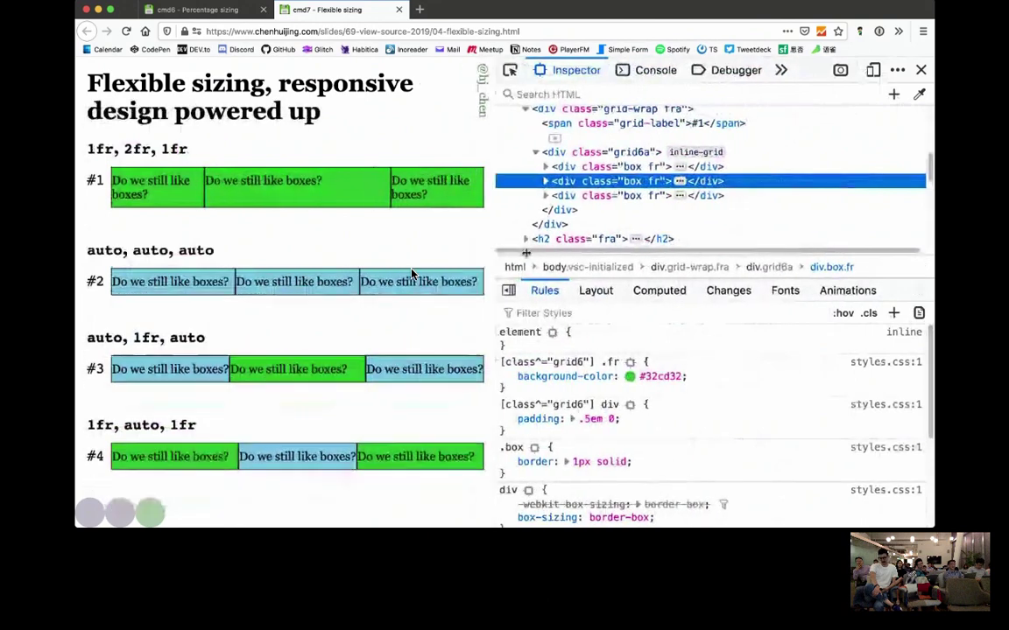
pyautogui.moveTo(665, 254); pyautogui.dragTo(775, 254)
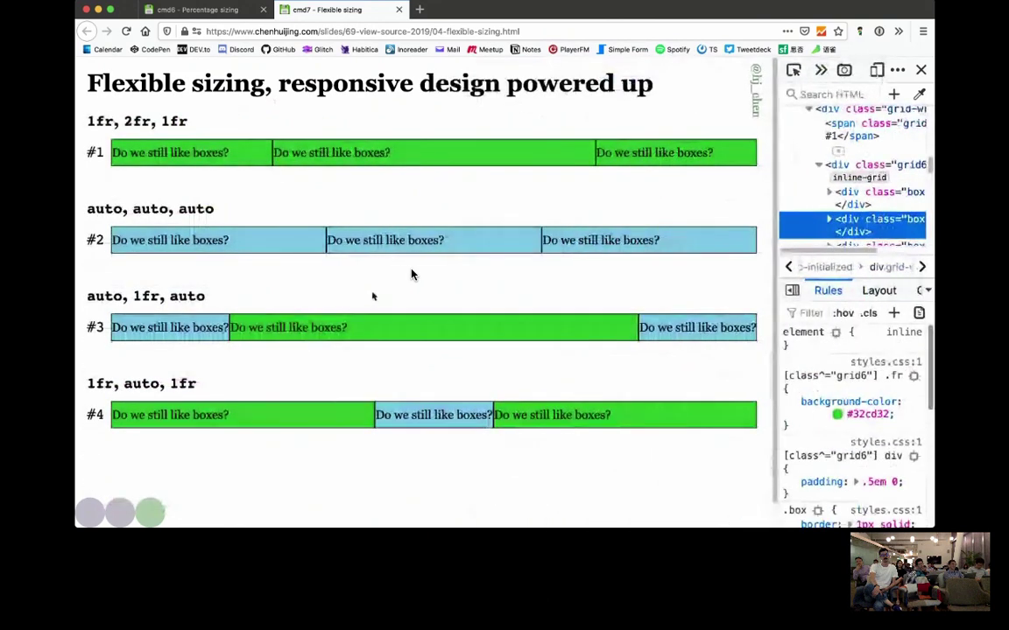
pyautogui.scroll(-1, 412, 274)
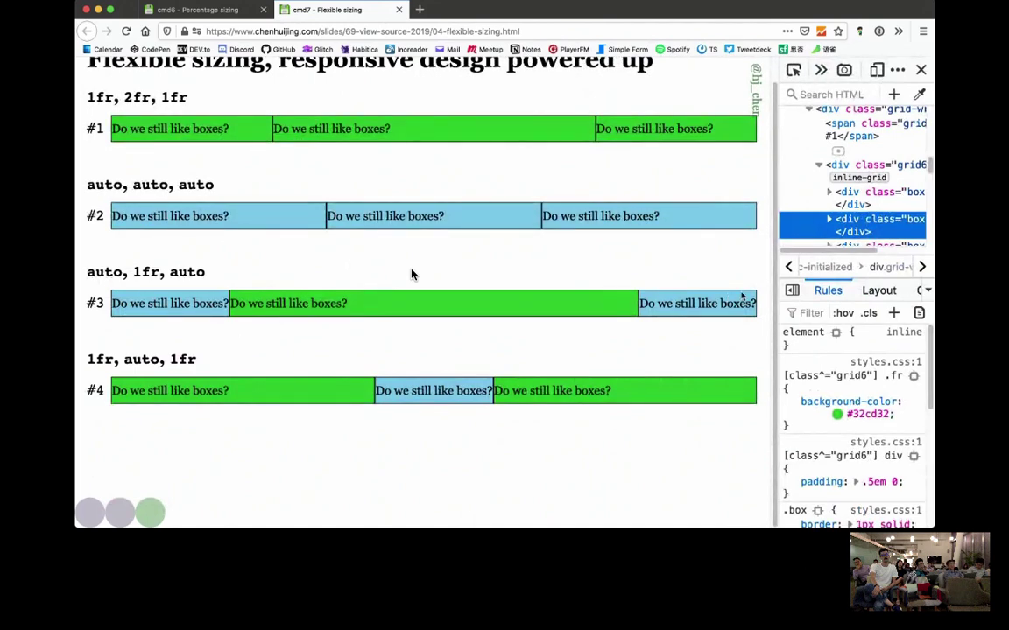
pyautogui.moveTo(772, 282); pyautogui.dragTo(728, 280)
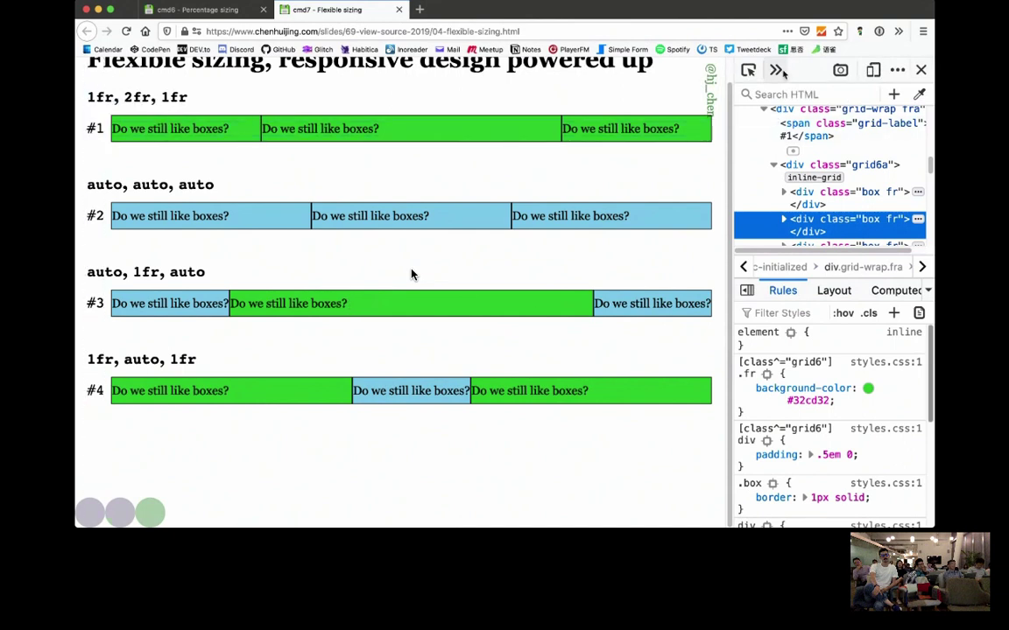
pyautogui.press('alt+super+k')
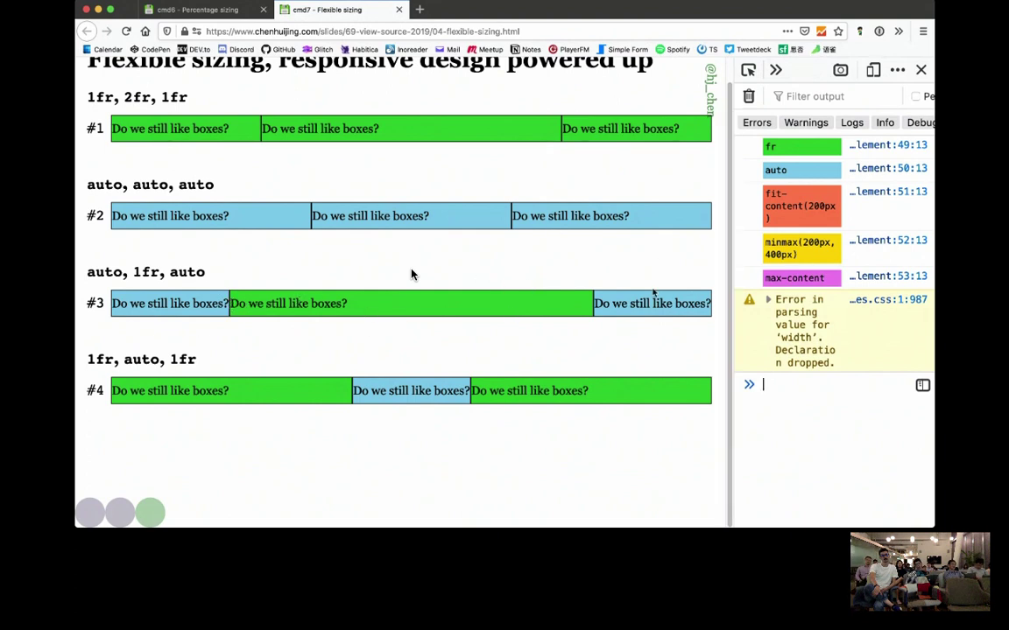
# Squeeze and widen the page area repeatedly so the four grid rows reflow, ending wider
pyautogui.moveTo(734, 273); pyautogui.dragTo(662, 288)
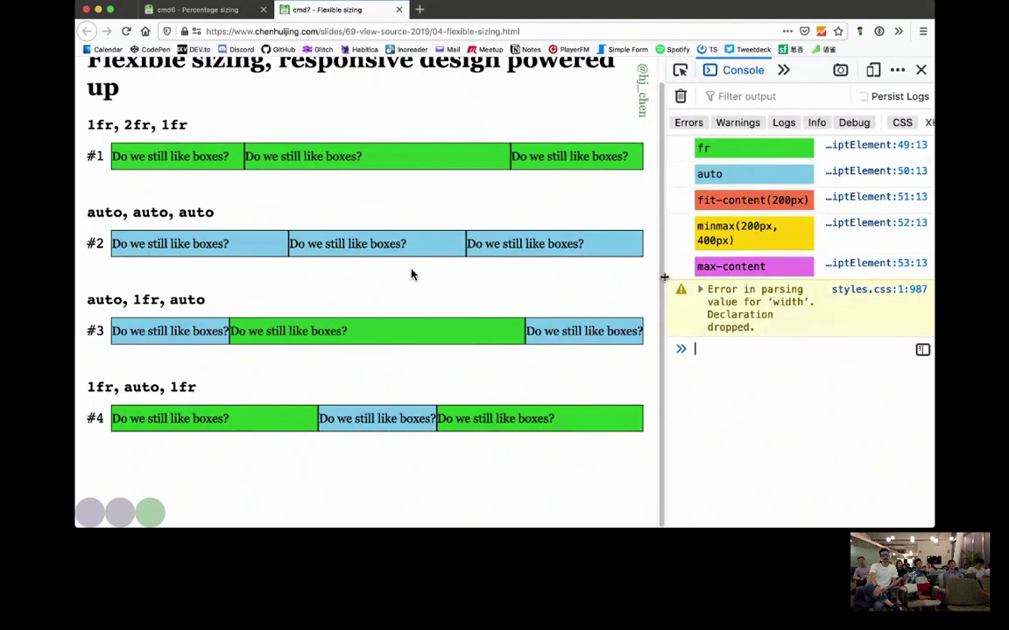
pyautogui.moveTo(664, 277); pyautogui.dragTo(410, 326)
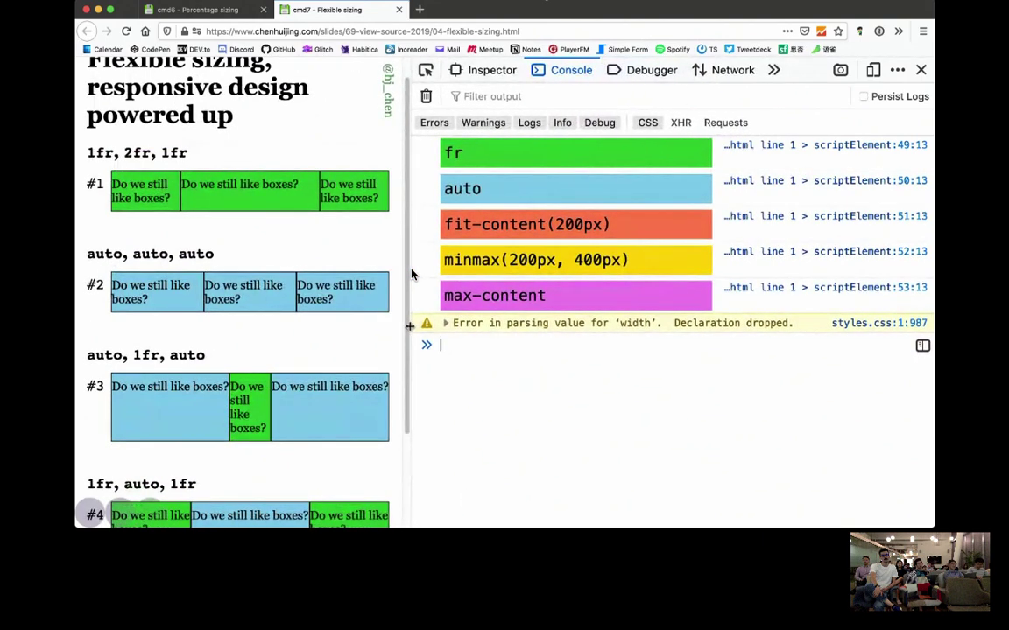
pyautogui.moveTo(410, 325); pyautogui.dragTo(254, 336)
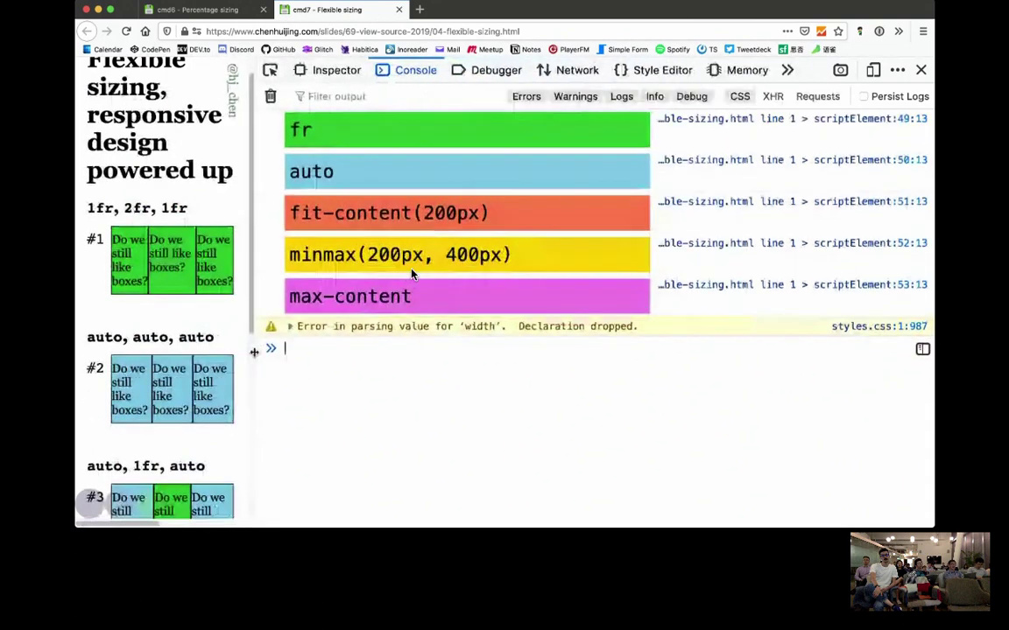
pyautogui.scroll(-3, 166, 306)
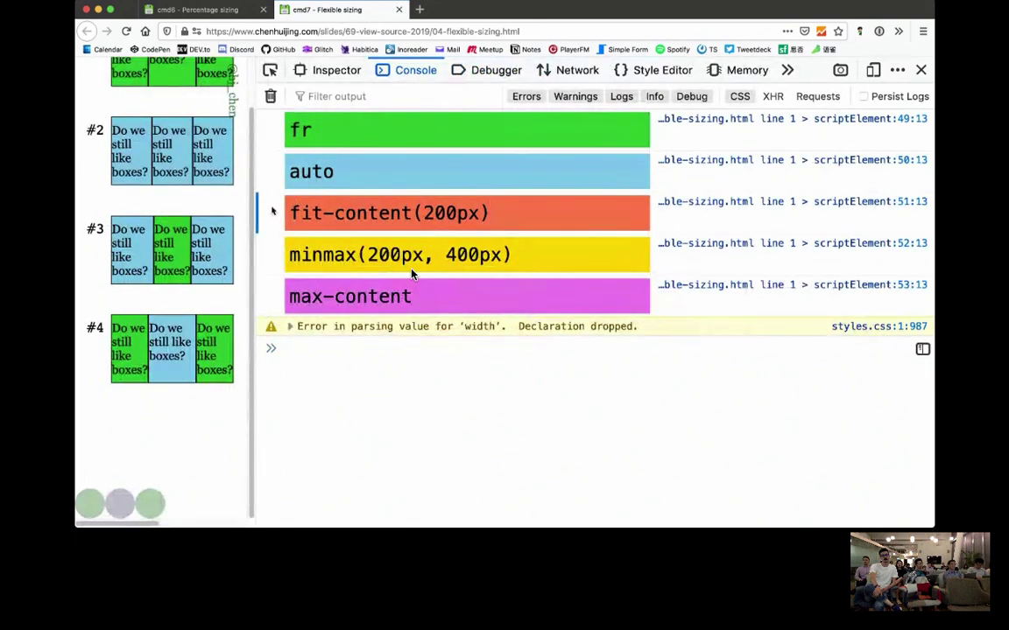
pyautogui.moveTo(252, 206)
pyautogui.mouseDown()
pyautogui.moveTo(212, 210)
pyautogui.moveTo(420, 233)
pyautogui.moveTo(613, 236)
pyautogui.moveTo(261, 249)
pyautogui.moveTo(595, 253)
pyautogui.moveTo(267, 259)
pyautogui.moveTo(735, 296)
pyautogui.mouseUp()
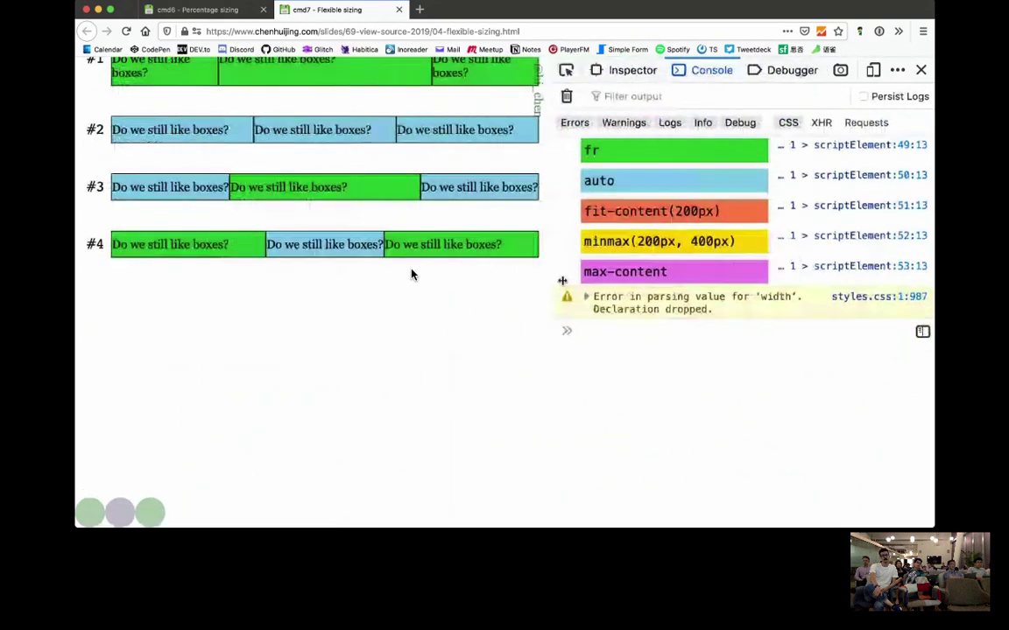
pyautogui.moveTo(735, 296)
pyautogui.mouseDown()
pyautogui.moveTo(372, 299)
pyautogui.moveTo(691, 298)
pyautogui.moveTo(771, 310)
pyautogui.moveTo(782, 336)
pyautogui.mouseUp()
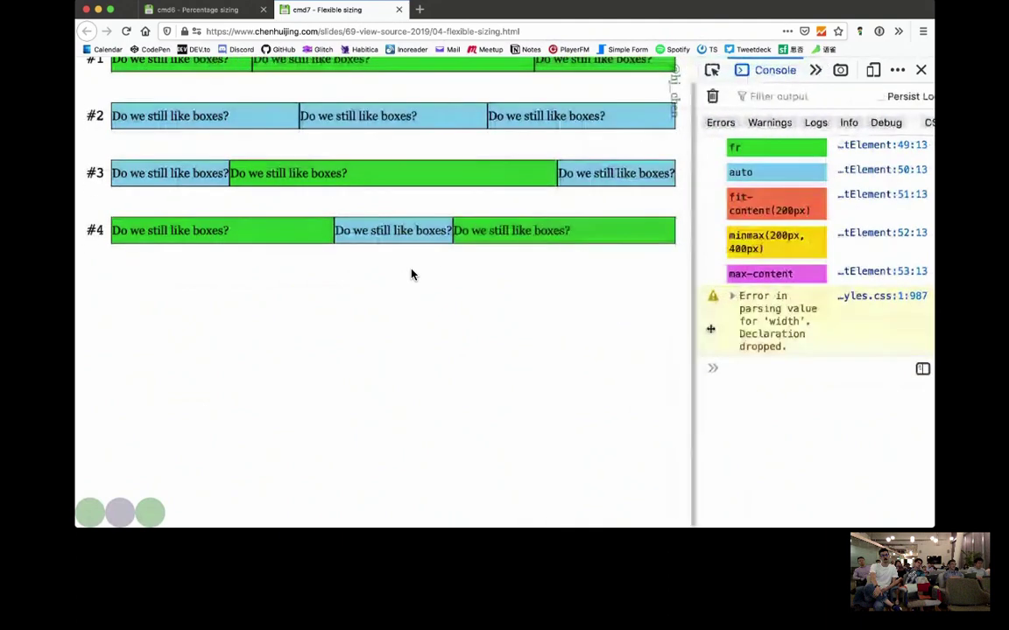
pyautogui.moveTo(783, 336); pyautogui.dragTo(366, 323)
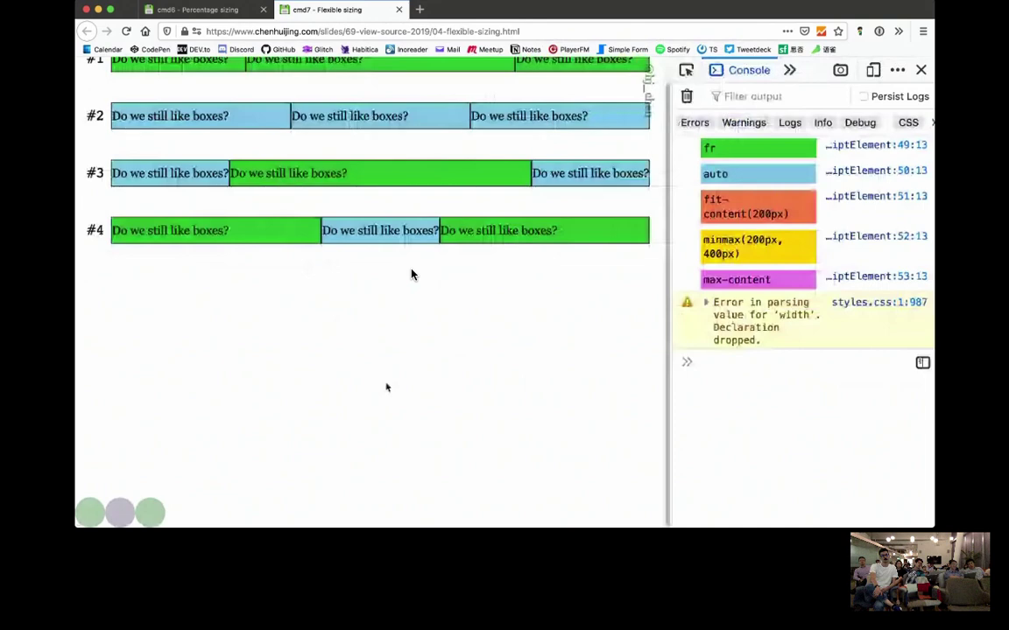
# Reveal rows #5–#8, highlight 200px in fit-content, and open a new tab with the slides address
pyautogui.press('Right')
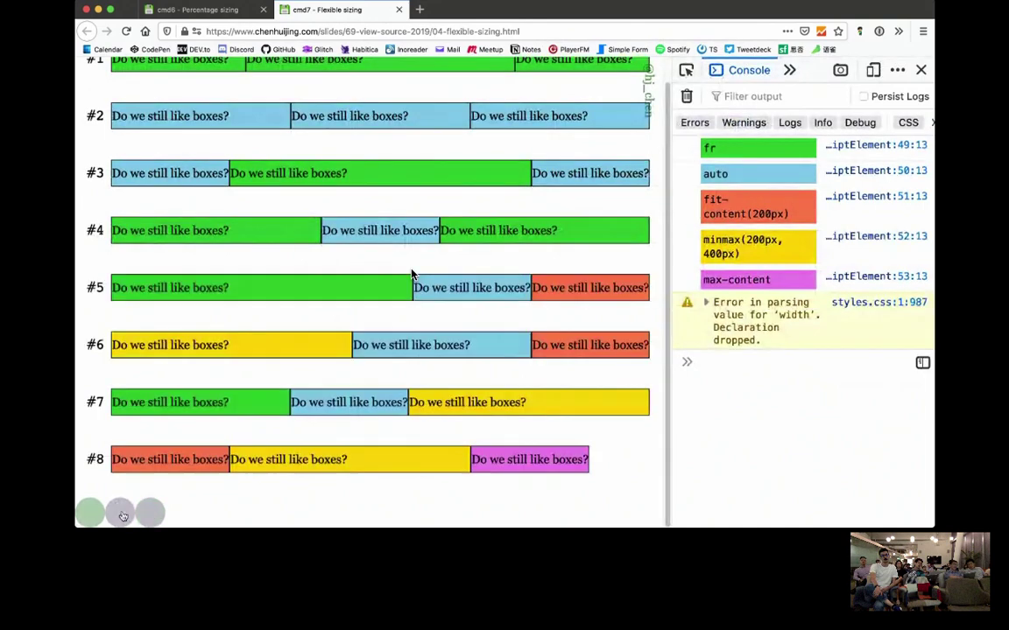
pyautogui.scroll(-5, 412, 274)
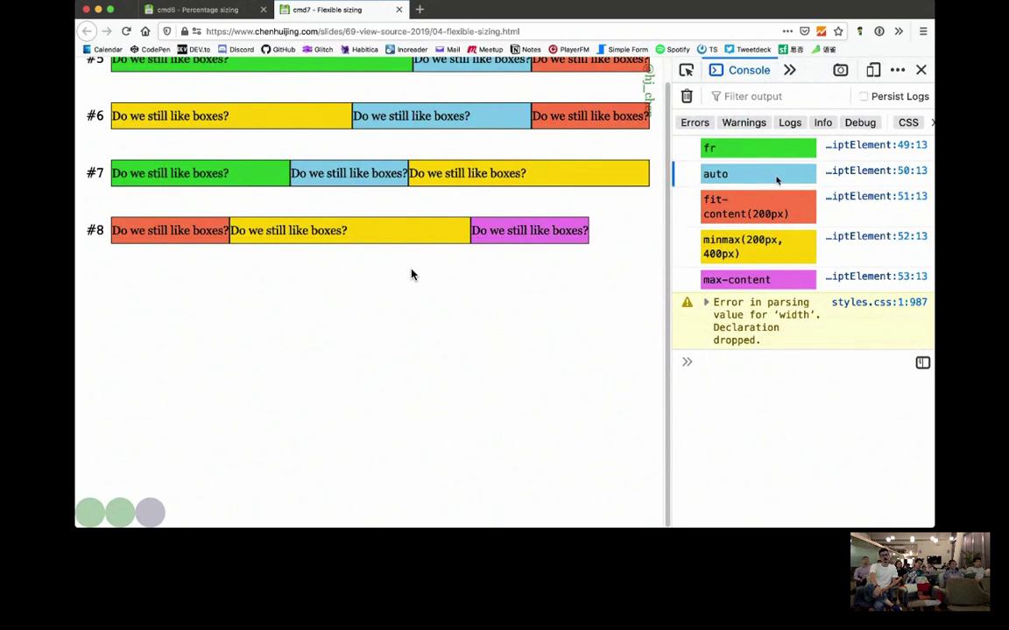
pyautogui.scroll(1, 413, 274)
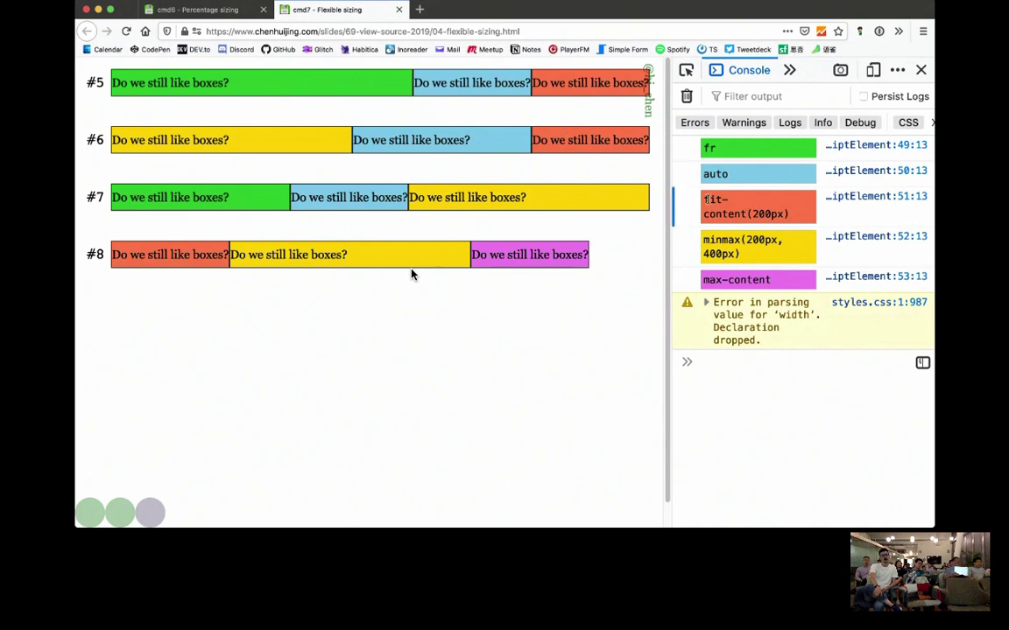
pyautogui.moveTo(704, 199); pyautogui.dragTo(790, 214)
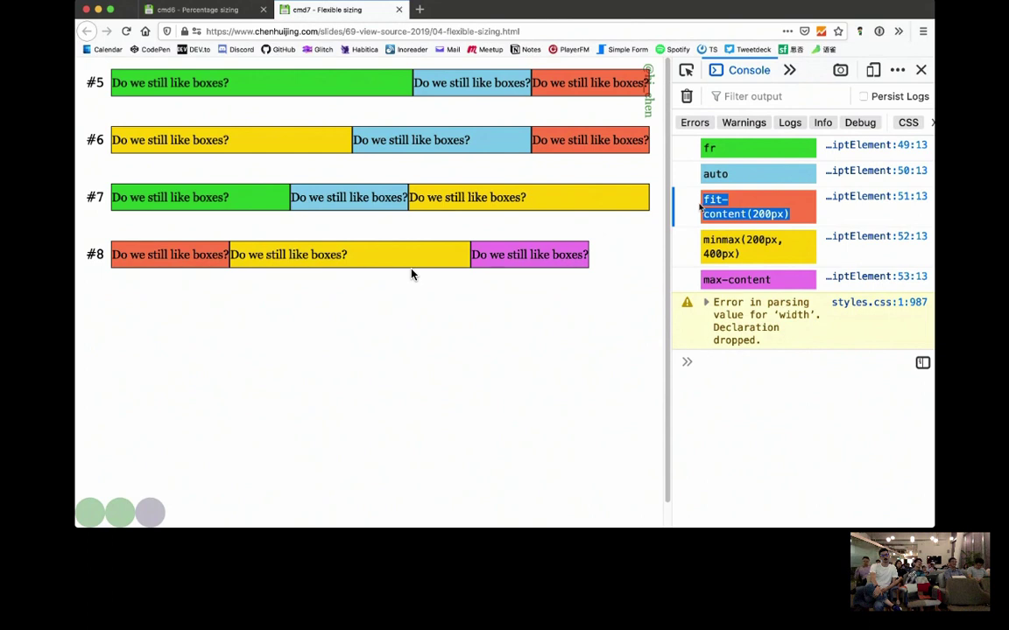
pyautogui.doubleClick(762, 212)
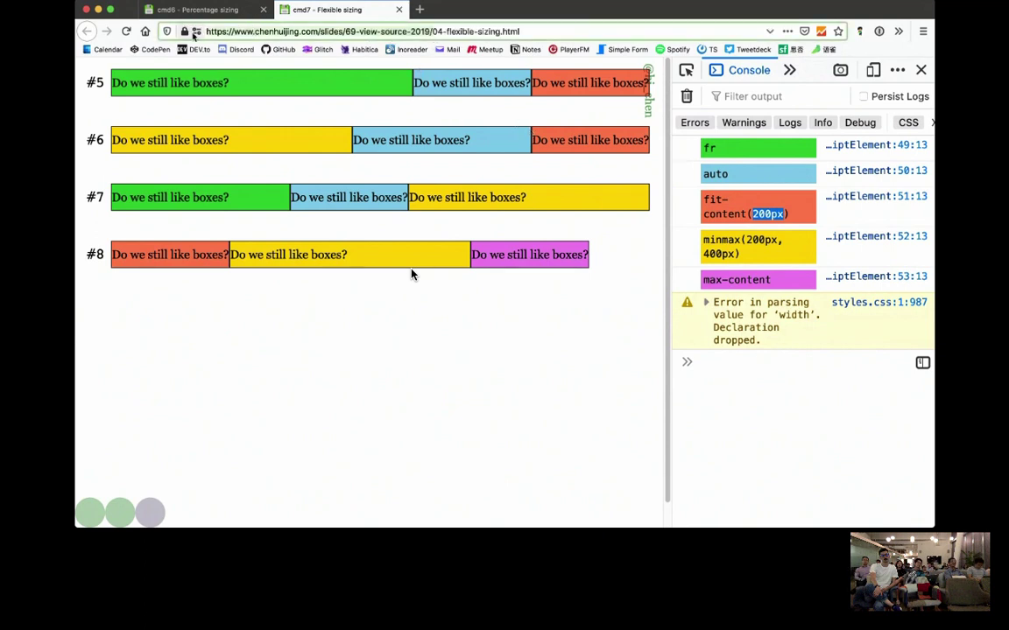
pyautogui.click(419, 9)
pyautogui.write('https://www.chenhuijing.com/slides/69-view-source-2019/')
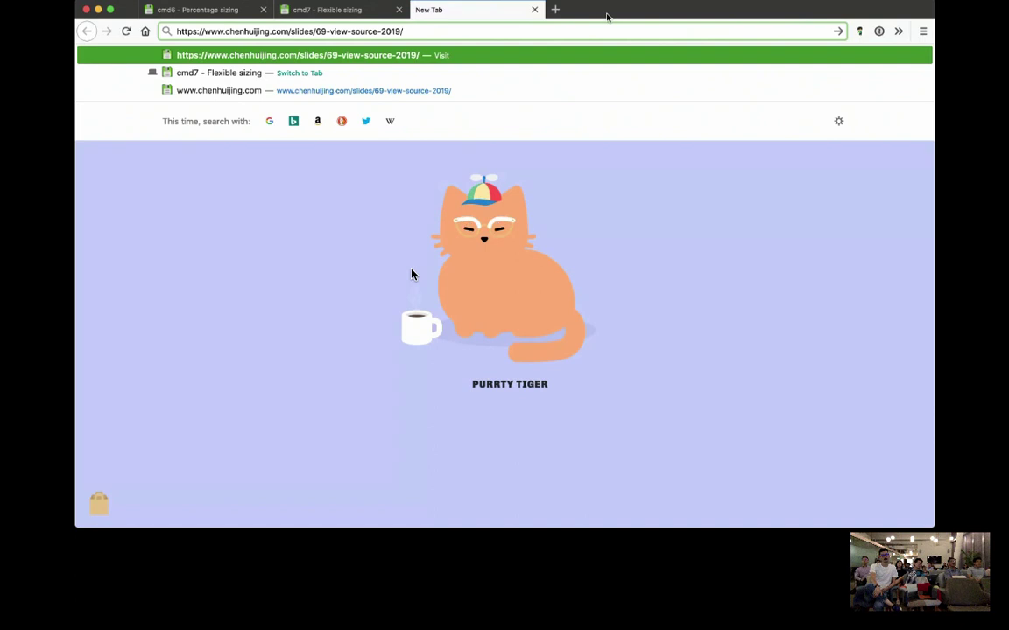
# Load the slides index, open the content-based sizing demo and inspect its grid
pyautogui.press('Return')
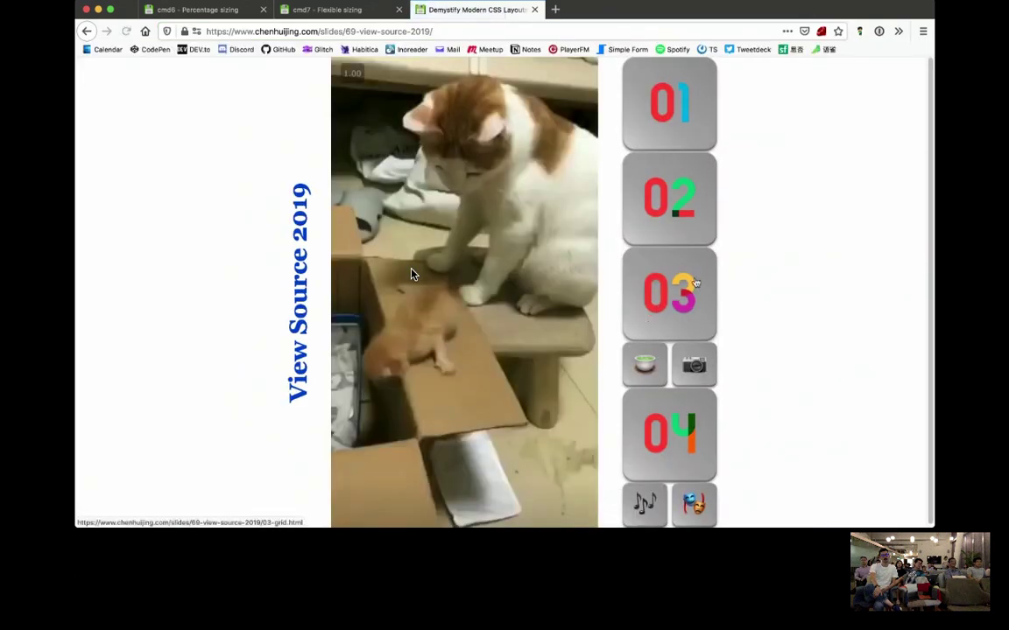
pyautogui.click(670, 105)
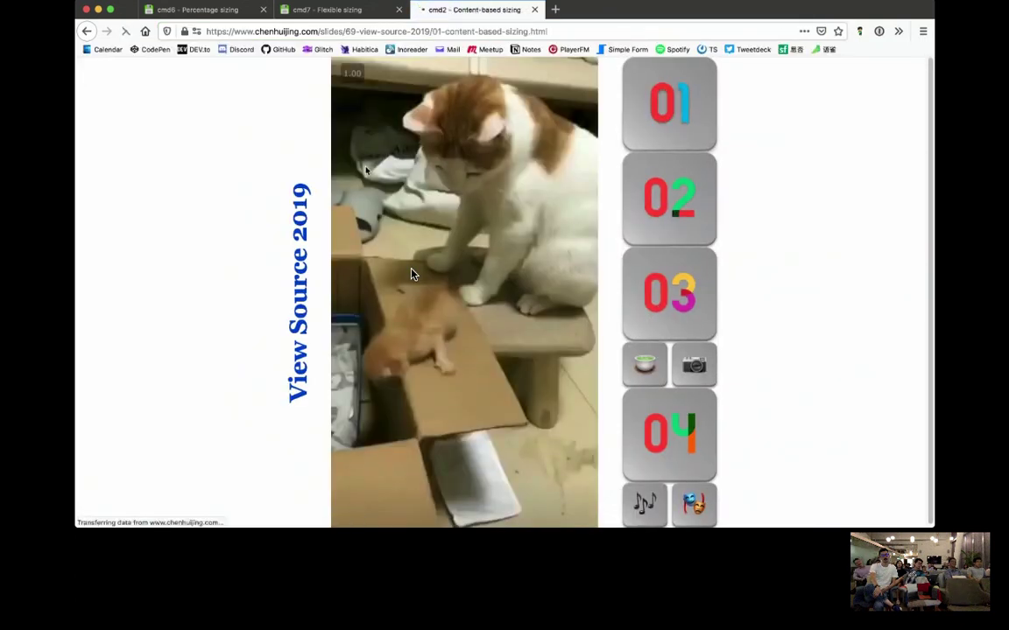
pyautogui.scroll(-5, 367, 252)
pyautogui.scroll(-5, 412, 274)
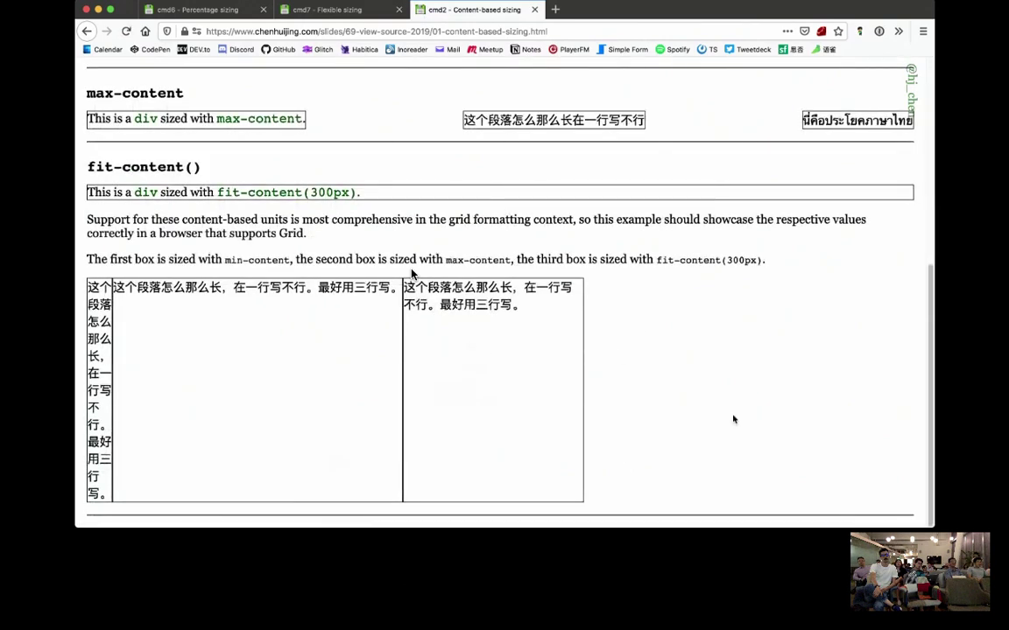
pyautogui.hotkey('ctrl', 'shift', 'c')
pyautogui.click(411, 273)
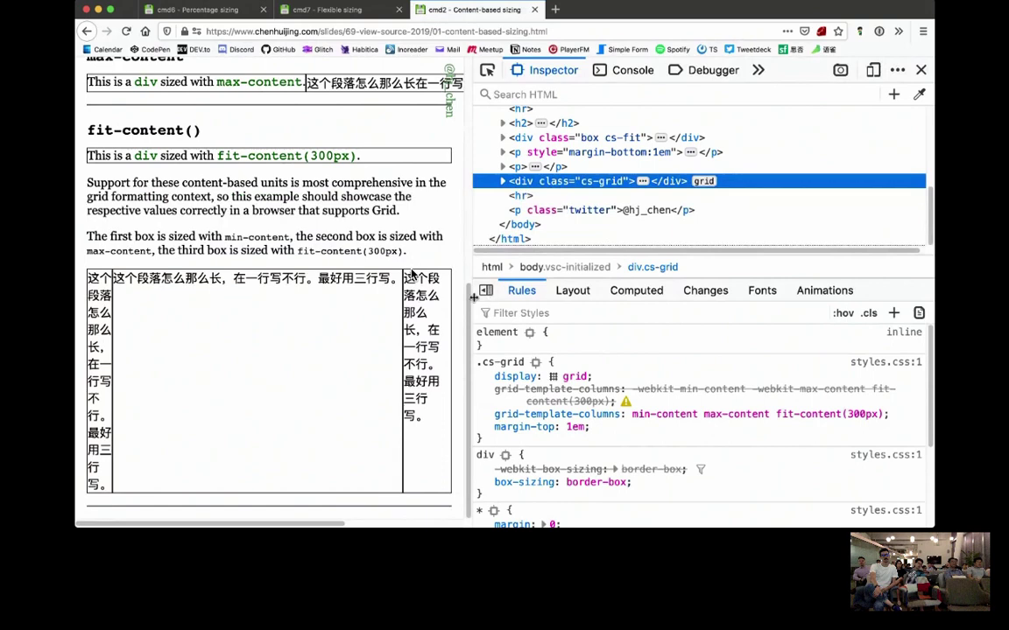
# Resize the page area and select text in the second grid cell to show columns reflowing
pyautogui.moveTo(470, 350); pyautogui.dragTo(644, 350)
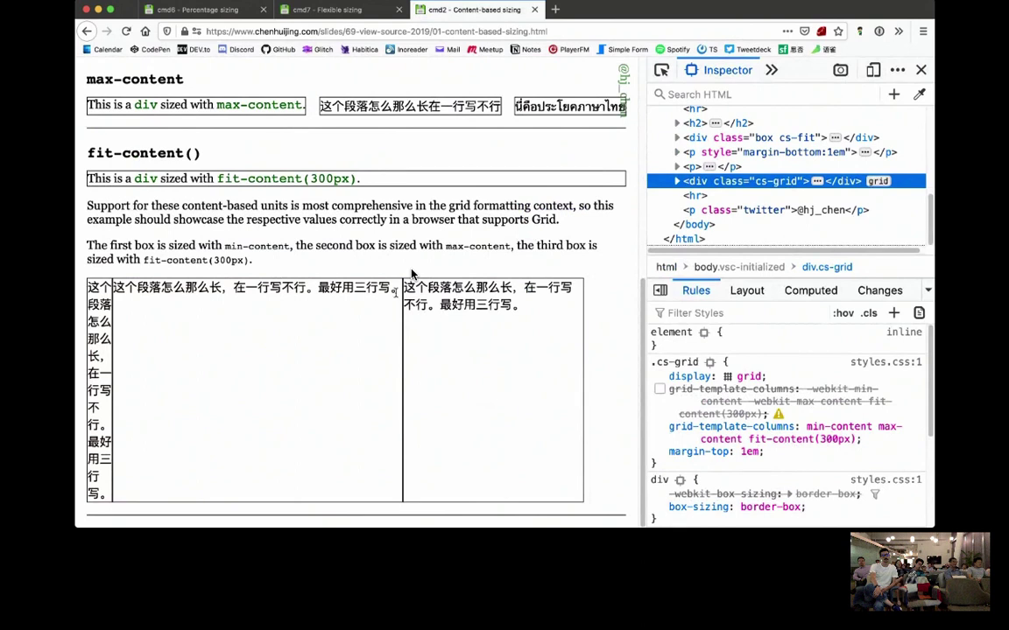
pyautogui.moveTo(396, 287); pyautogui.dragTo(114, 287)
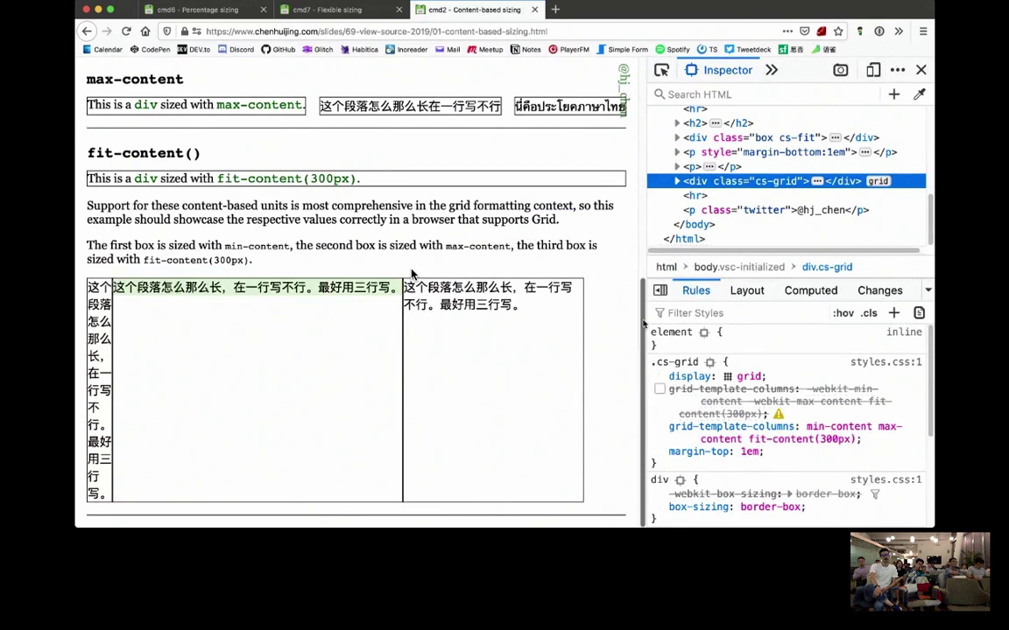
pyautogui.moveTo(647, 320); pyautogui.dragTo(450, 335)
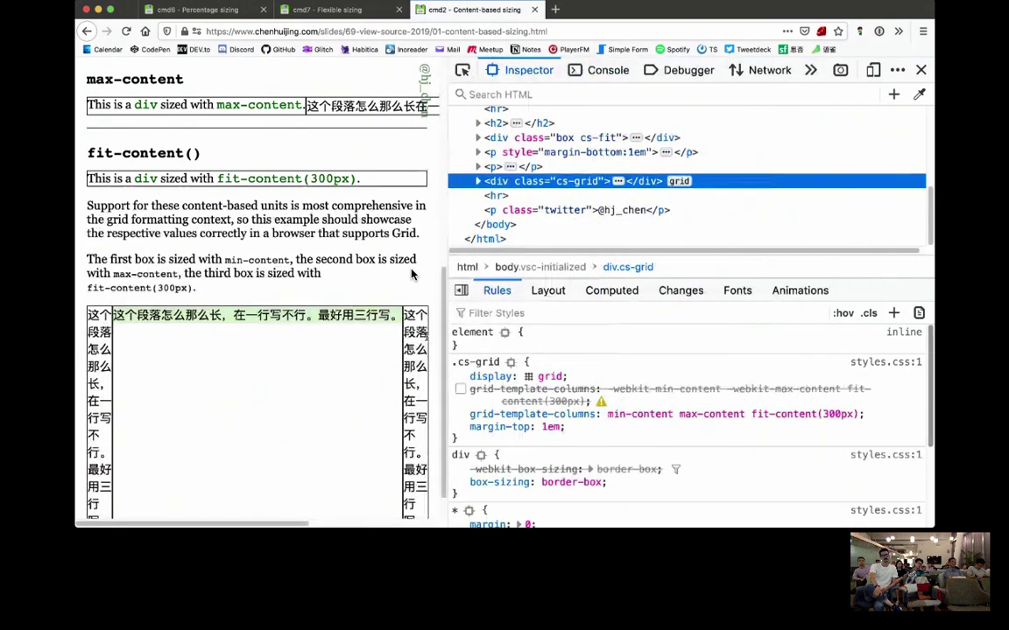
pyautogui.scroll(-1, 372, 356)
pyautogui.scroll(-1, 372, 357)
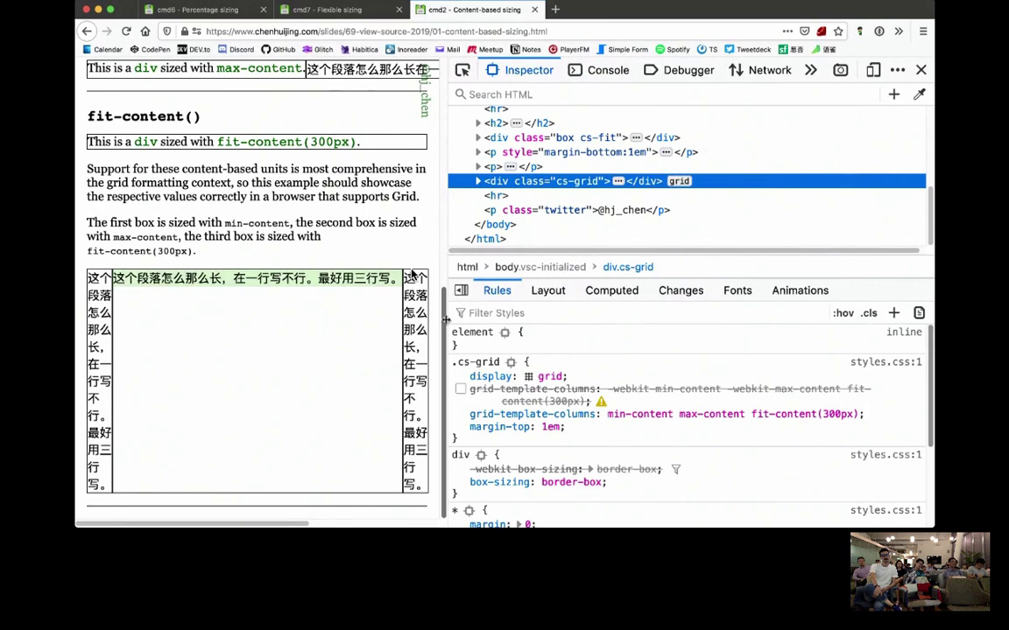
pyautogui.moveTo(446, 322); pyautogui.dragTo(616, 322)
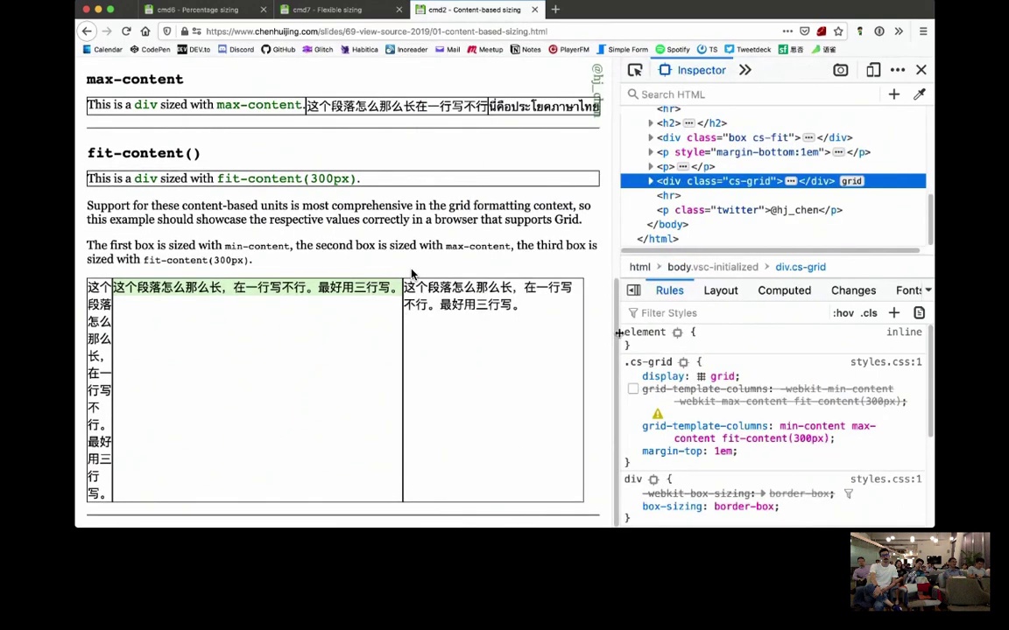
# Change div.cs-grid's fit-content(300px) column to fit-content(500px) and widen the page
pyautogui.click(556, 373)
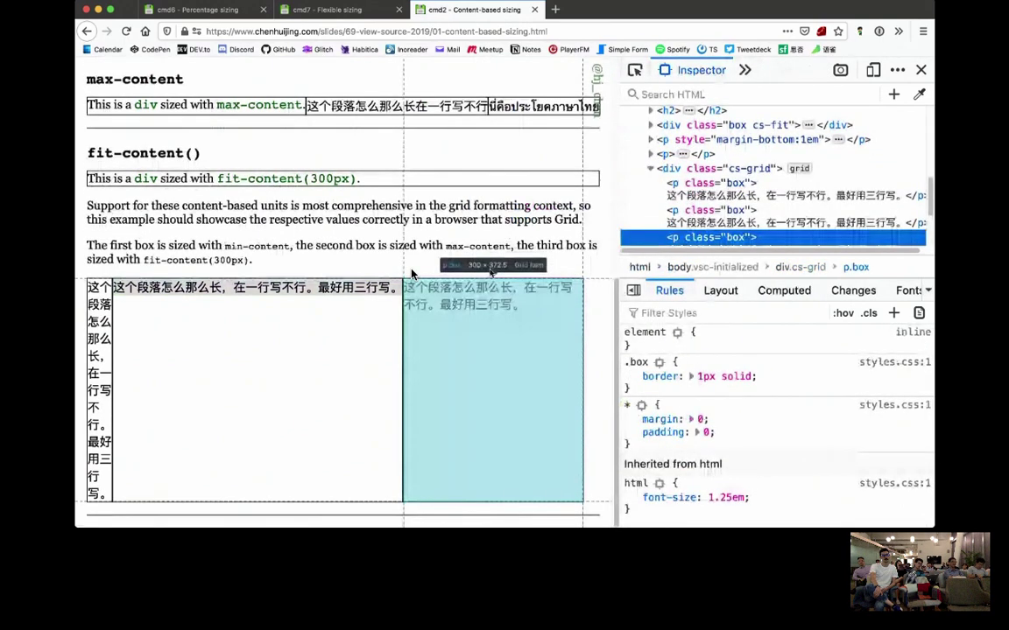
pyautogui.press('Left')
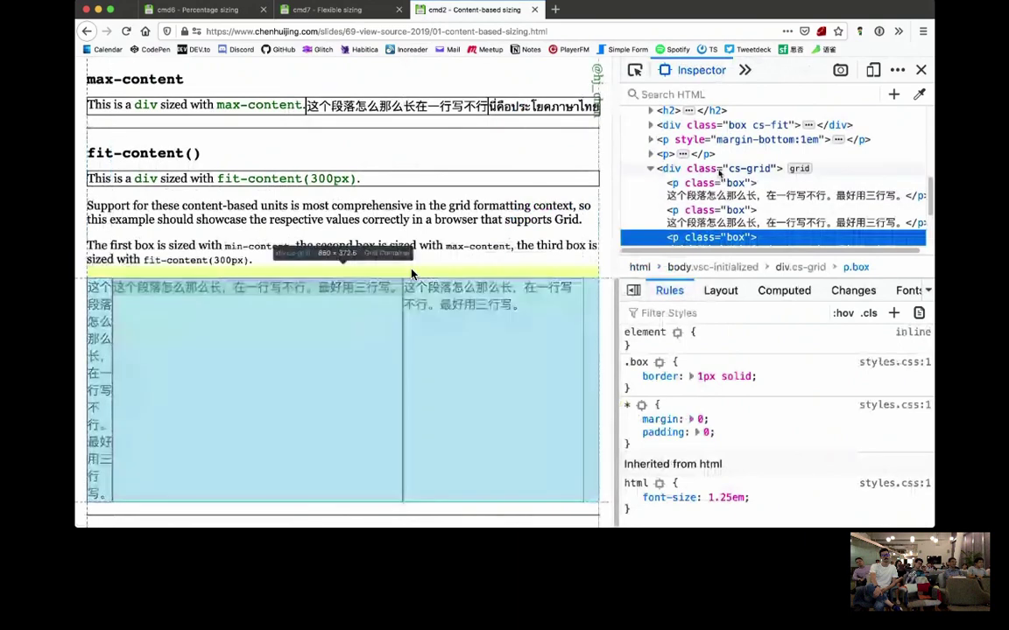
pyautogui.doubleClick(800, 438)
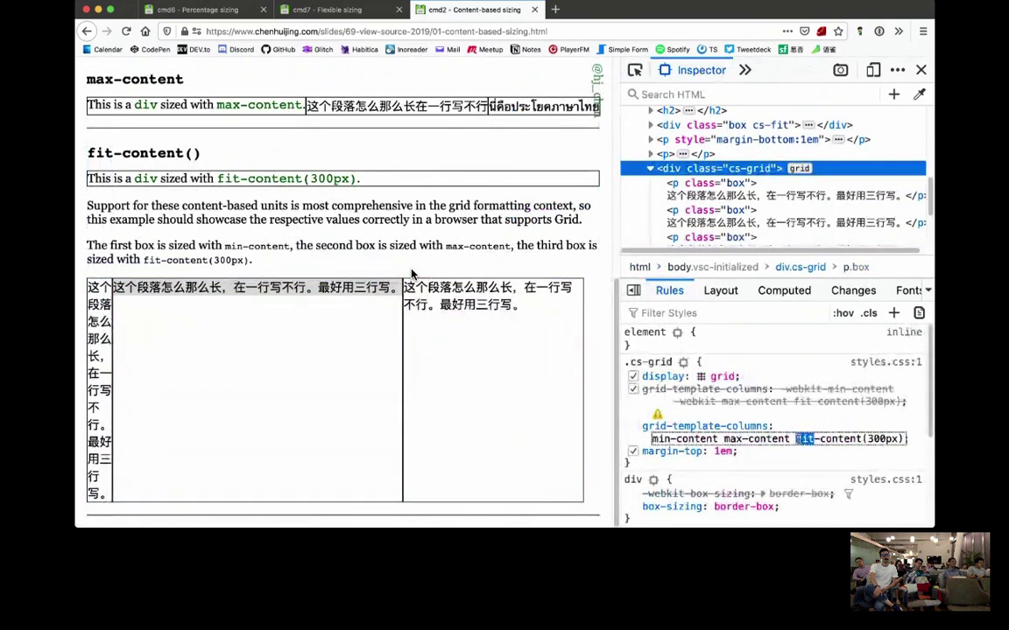
pyautogui.press('Left')
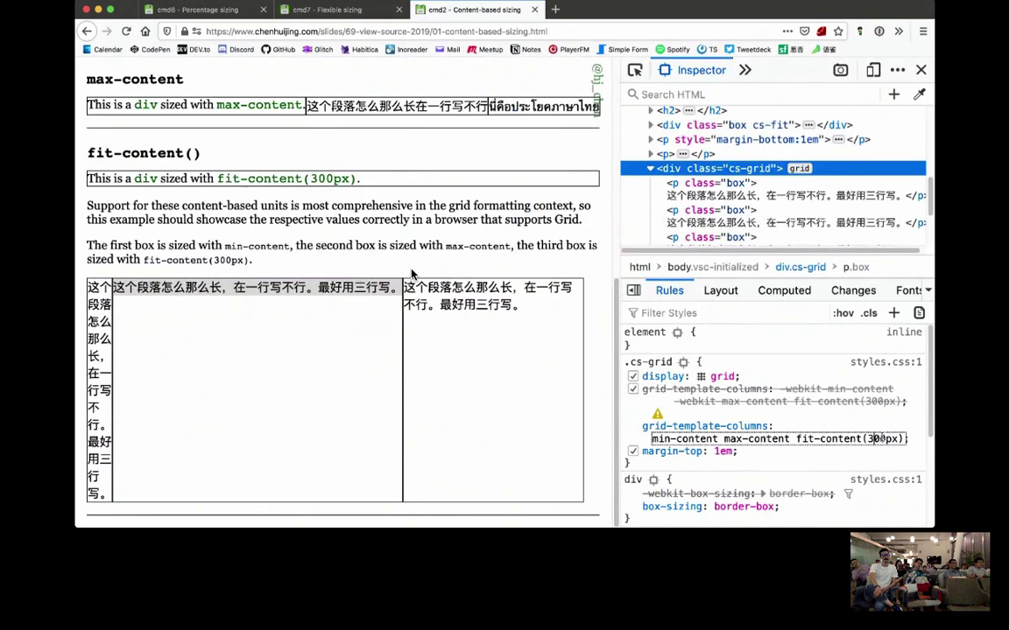
pyautogui.write('5')
pyautogui.press('Delete')
pyautogui.press('Tab')
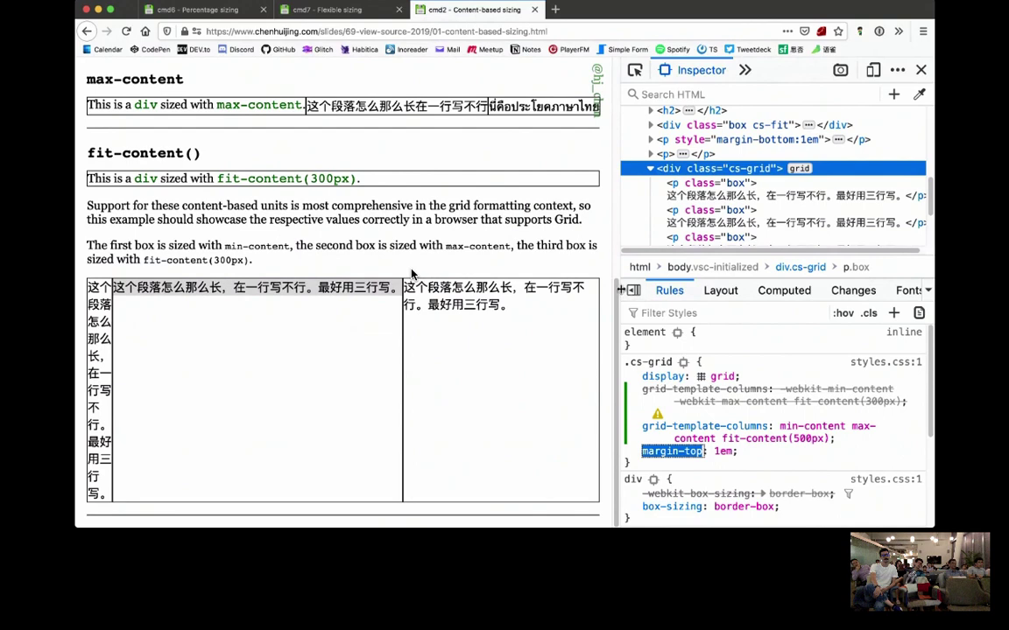
pyautogui.moveTo(613, 288); pyautogui.dragTo(770, 298)
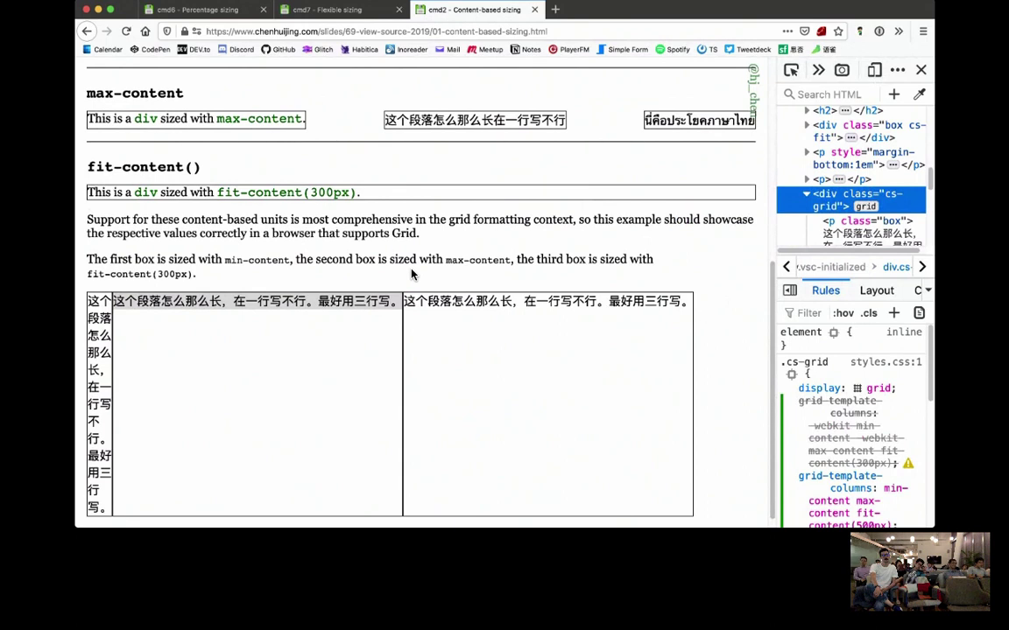
# Switch to the Flexible sizing tab and highlight the 200px and 400px minmax values
pyautogui.click(302, 14)
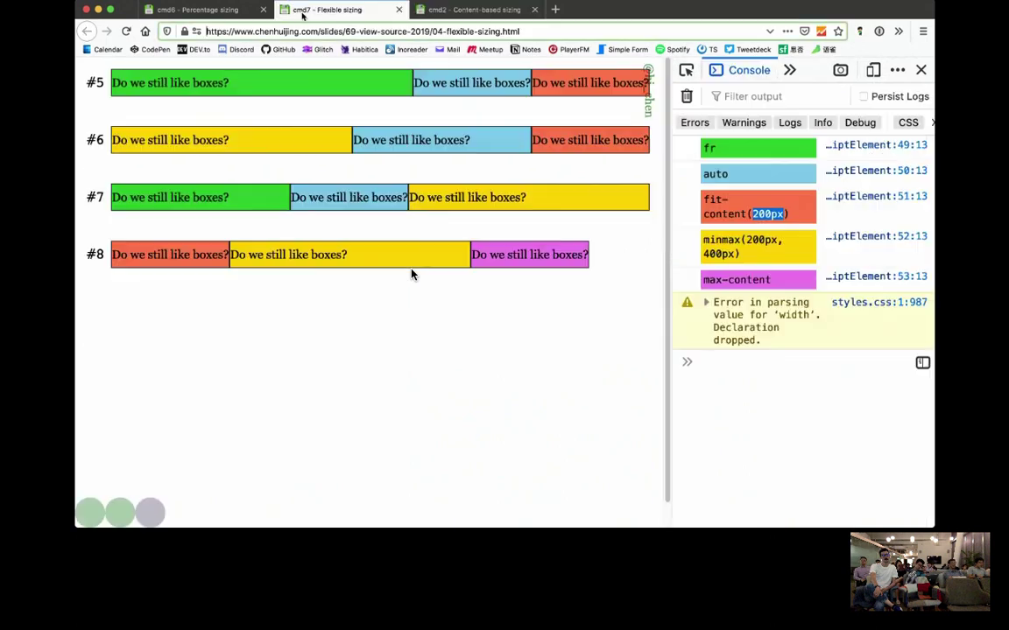
pyautogui.click(713, 263)
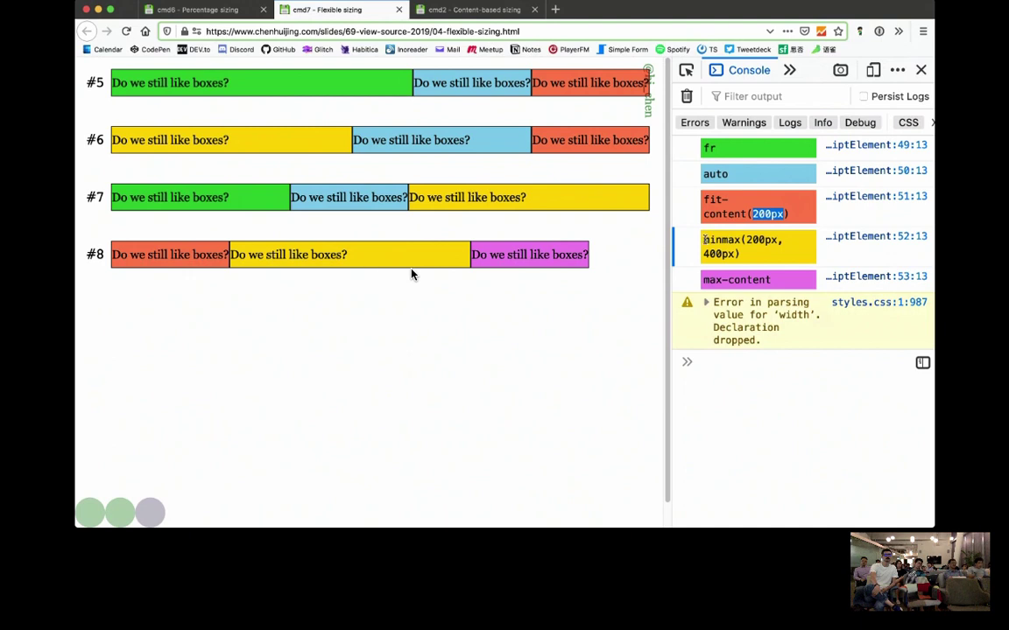
pyautogui.moveTo(704, 239); pyautogui.dragTo(746, 258)
pyautogui.click(747, 254)
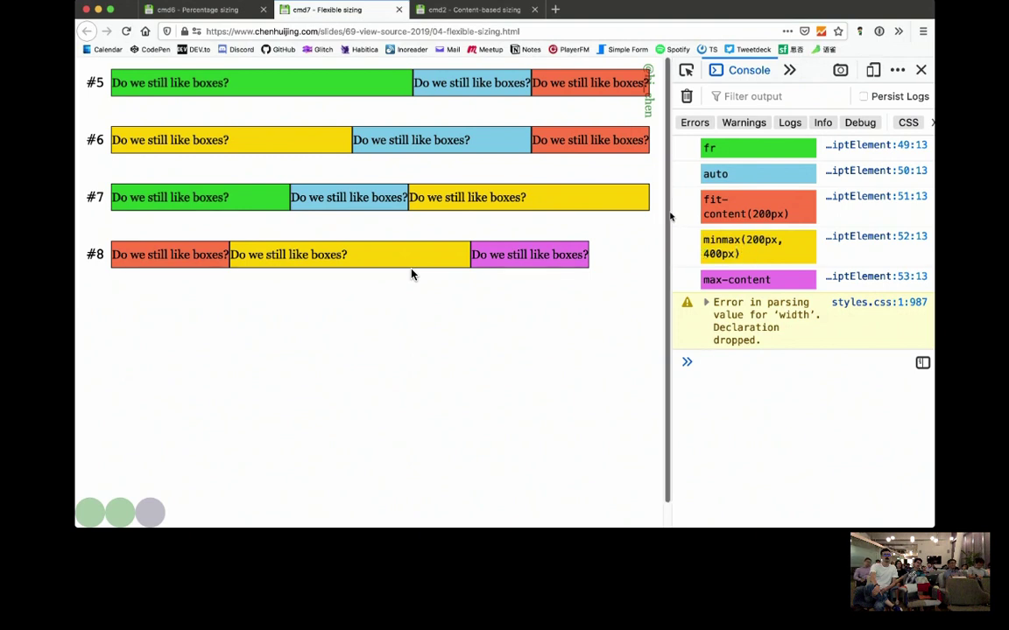
pyautogui.moveTo(671, 232)
pyautogui.mouseDown()
pyautogui.moveTo(655, 214)
pyautogui.moveTo(564, 211)
pyautogui.mouseUp()
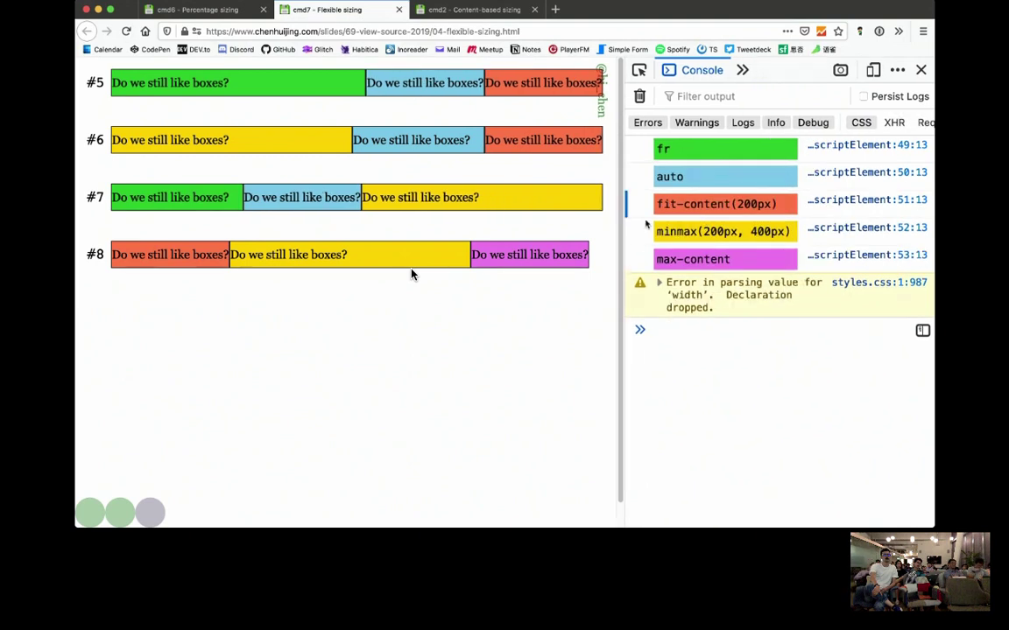
pyautogui.doubleClick(718, 231)
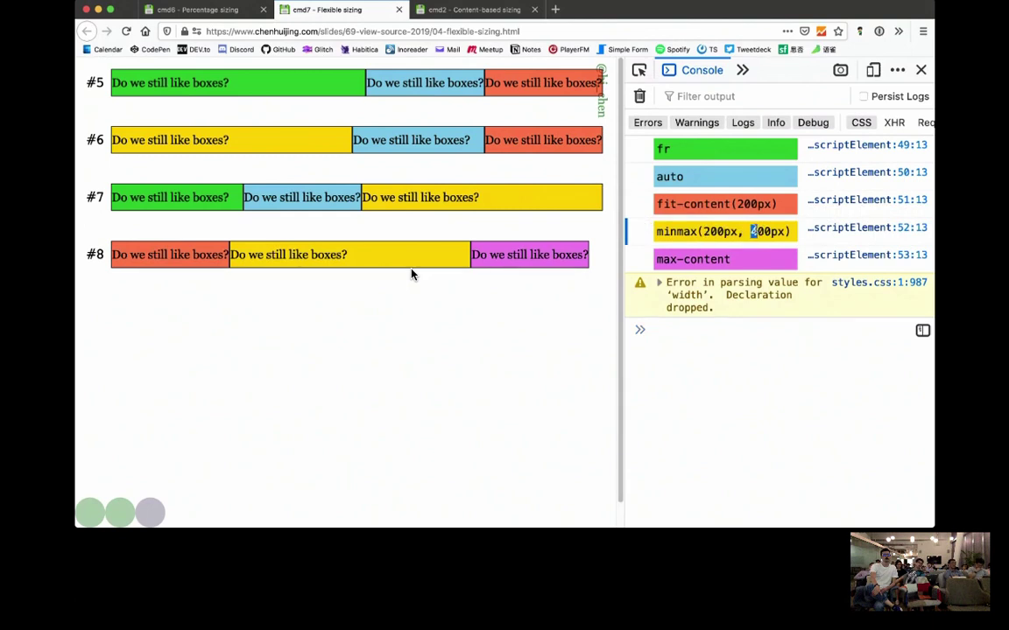
pyautogui.doubleClick(769, 231)
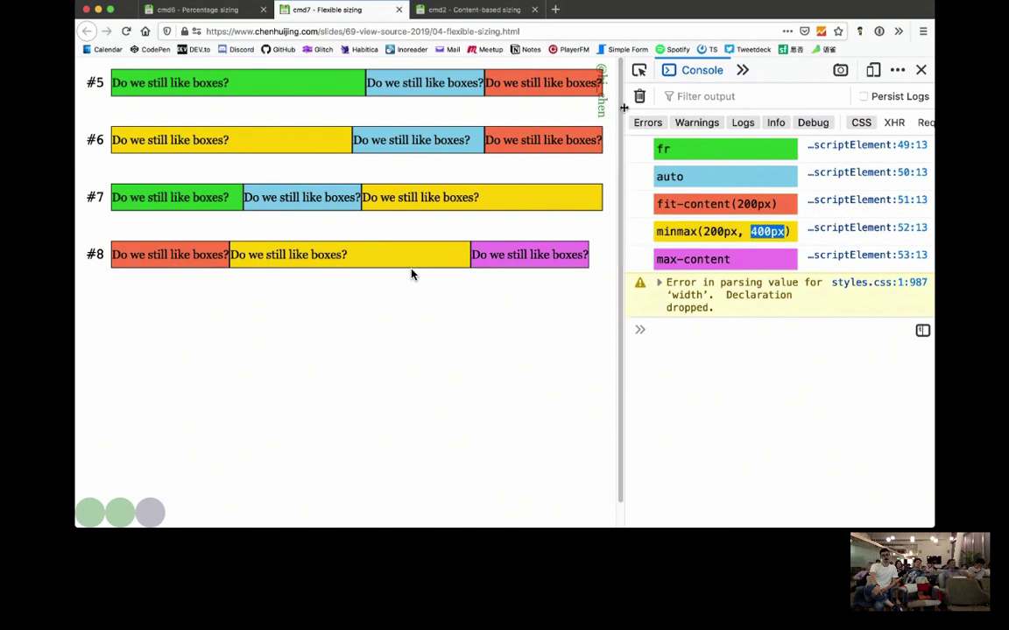
# Resize the page narrower and wider so the box rows reflow, then select the fr entry
pyautogui.moveTo(624, 107)
pyautogui.mouseDown()
pyautogui.moveTo(704, 105)
pyautogui.moveTo(495, 129)
pyautogui.mouseUp()
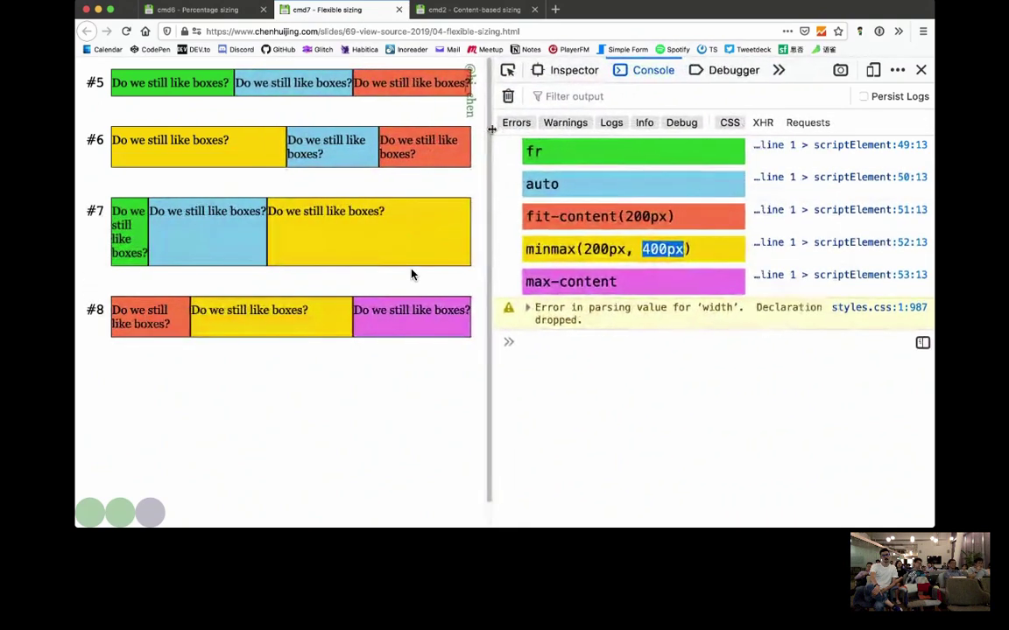
pyautogui.moveTo(494, 130); pyautogui.dragTo(406, 147)
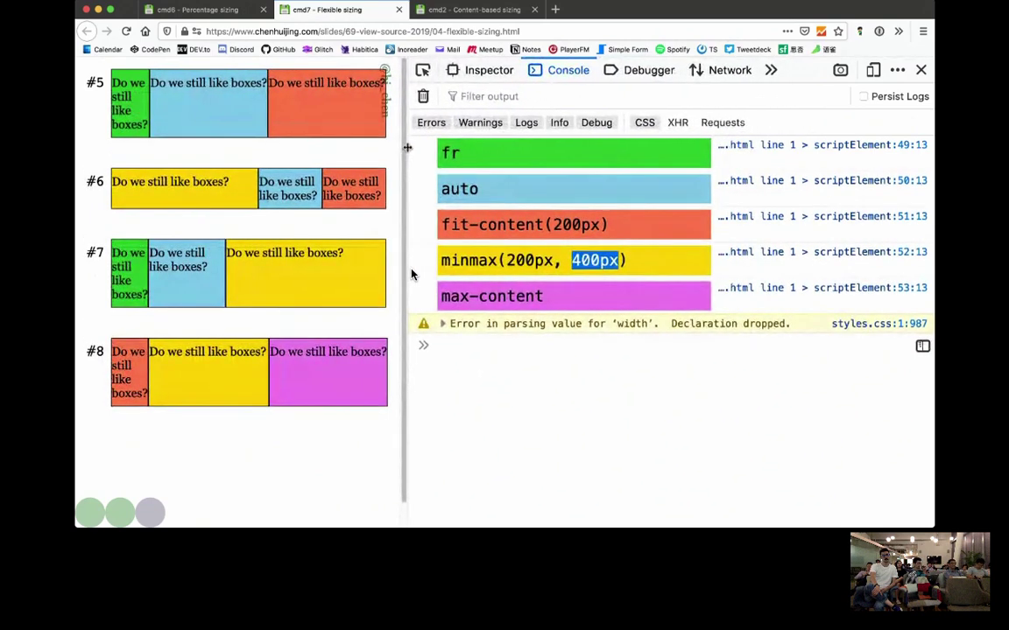
pyautogui.moveTo(406, 147)
pyautogui.mouseDown()
pyautogui.moveTo(348, 142)
pyautogui.moveTo(240, 163)
pyautogui.mouseUp()
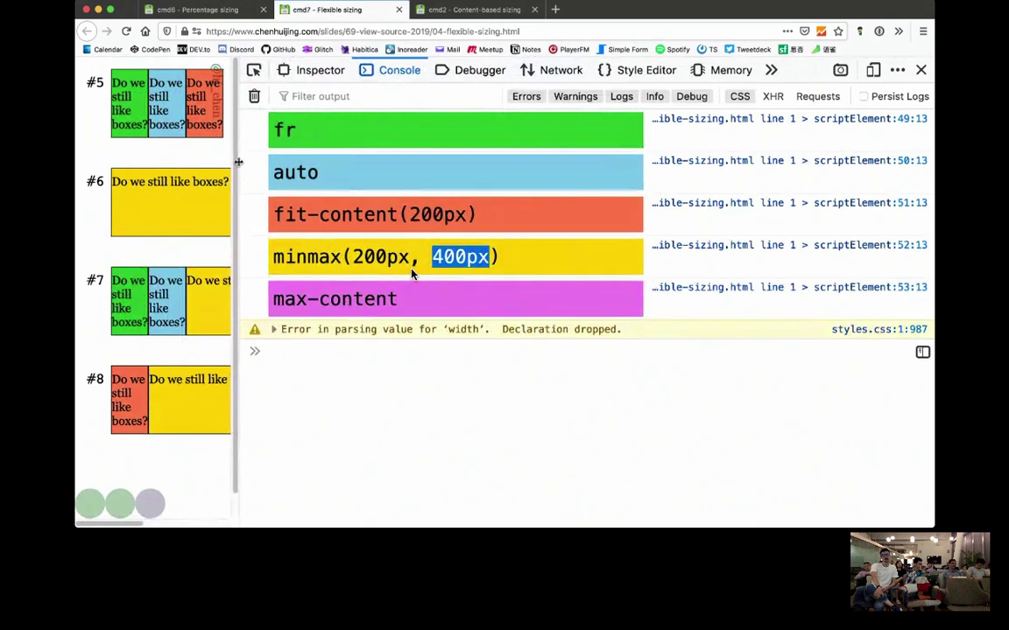
pyautogui.moveTo(238, 162)
pyautogui.mouseDown()
pyautogui.moveTo(380, 160)
pyautogui.moveTo(245, 173)
pyautogui.moveTo(619, 201)
pyautogui.moveTo(588, 191)
pyautogui.moveTo(395, 186)
pyautogui.mouseUp()
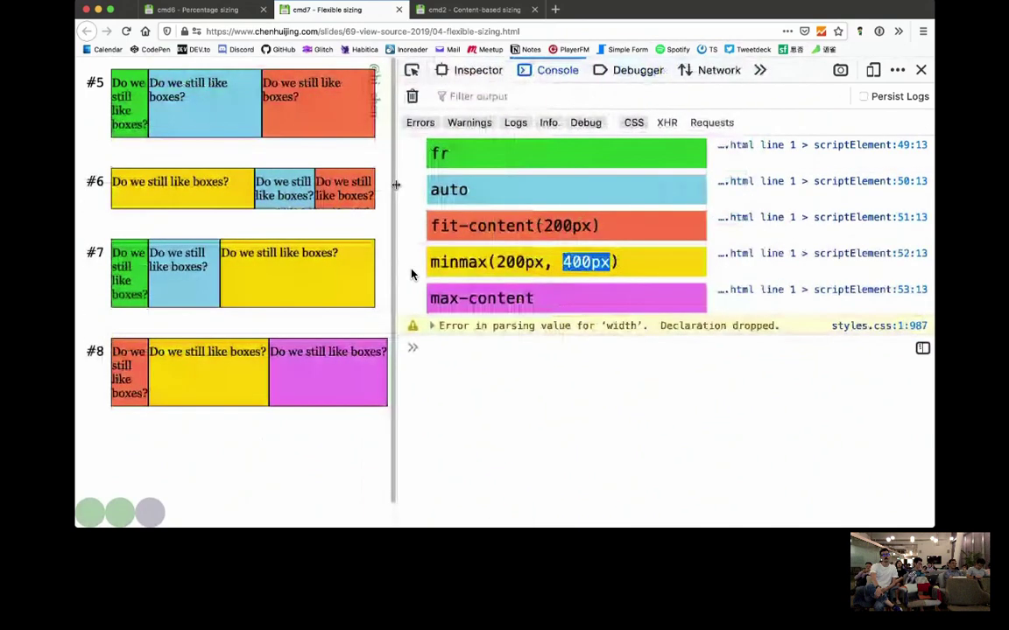
pyautogui.moveTo(395, 186); pyautogui.dragTo(308, 191)
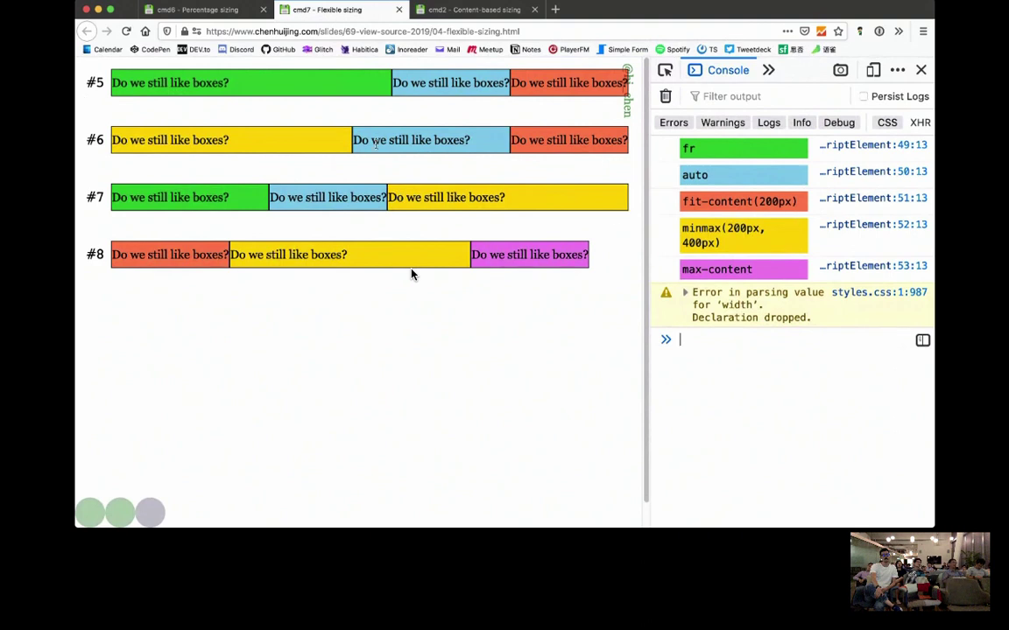
pyautogui.click(683, 151)
pyautogui.moveTo(651, 152)
pyautogui.mouseDown()
pyautogui.moveTo(854, 166)
pyautogui.moveTo(616, 174)
pyautogui.moveTo(837, 178)
pyautogui.moveTo(651, 181)
pyautogui.moveTo(702, 184)
pyautogui.mouseUp()
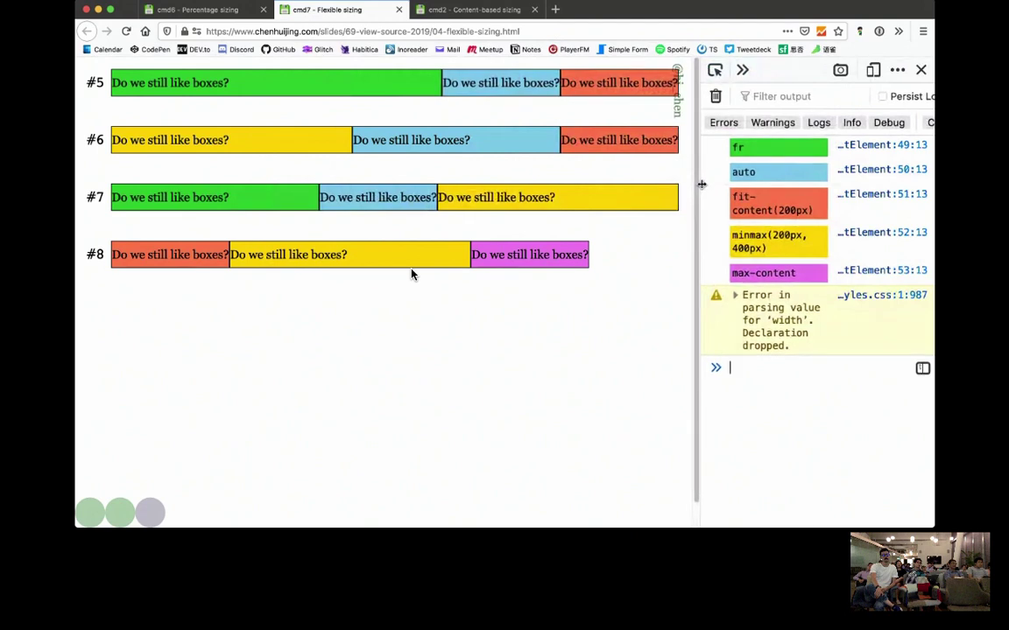
pyautogui.moveTo(702, 185); pyautogui.dragTo(613, 186)
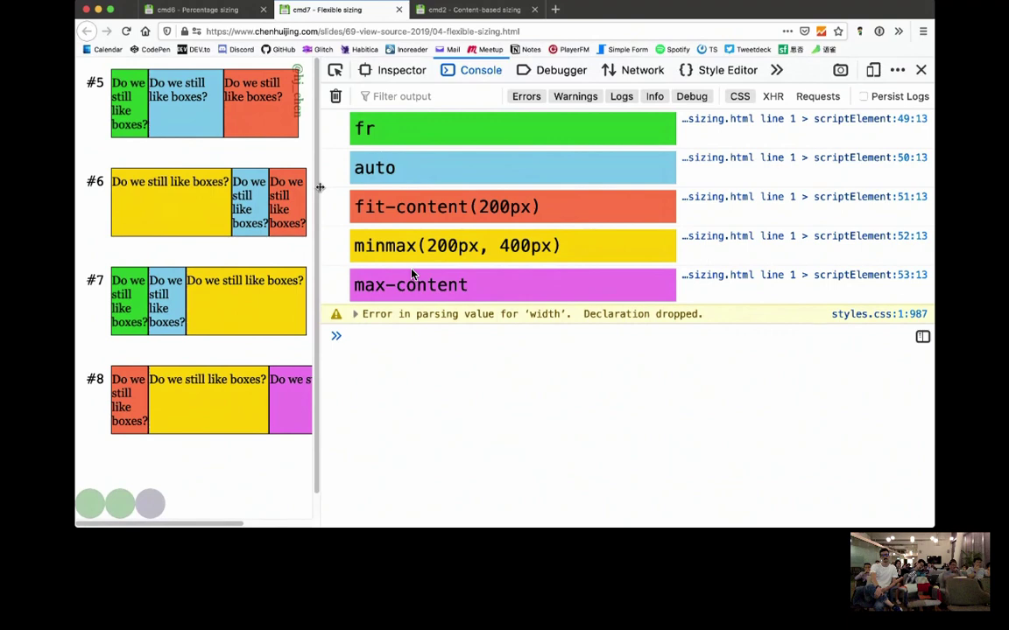
pyautogui.moveTo(321, 186)
pyautogui.mouseDown()
pyautogui.moveTo(659, 193)
pyautogui.moveTo(564, 198)
pyautogui.mouseUp()
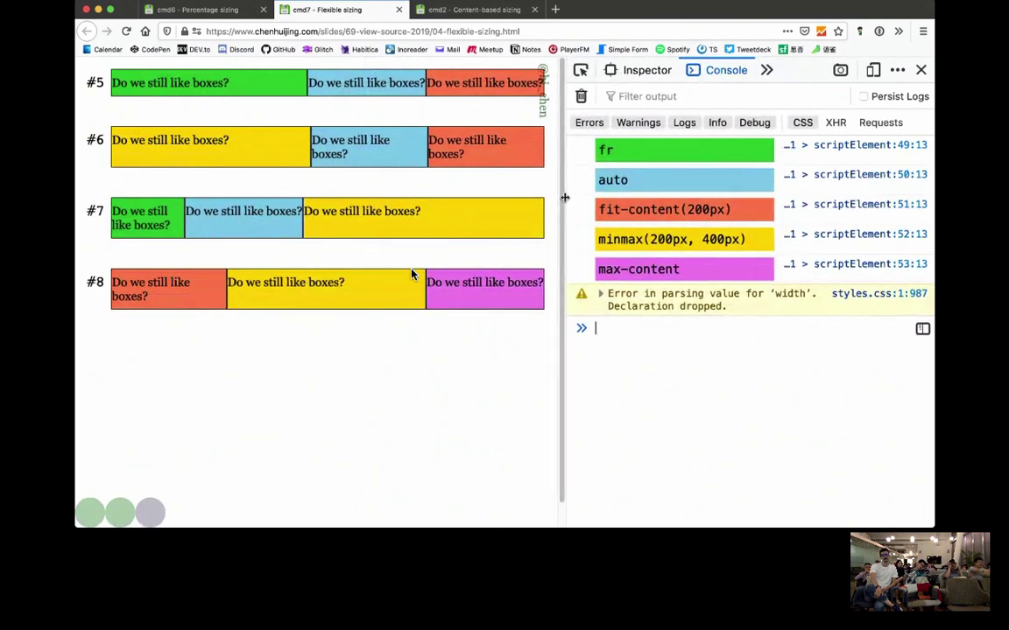
pyautogui.moveTo(564, 198); pyautogui.dragTo(310, 205)
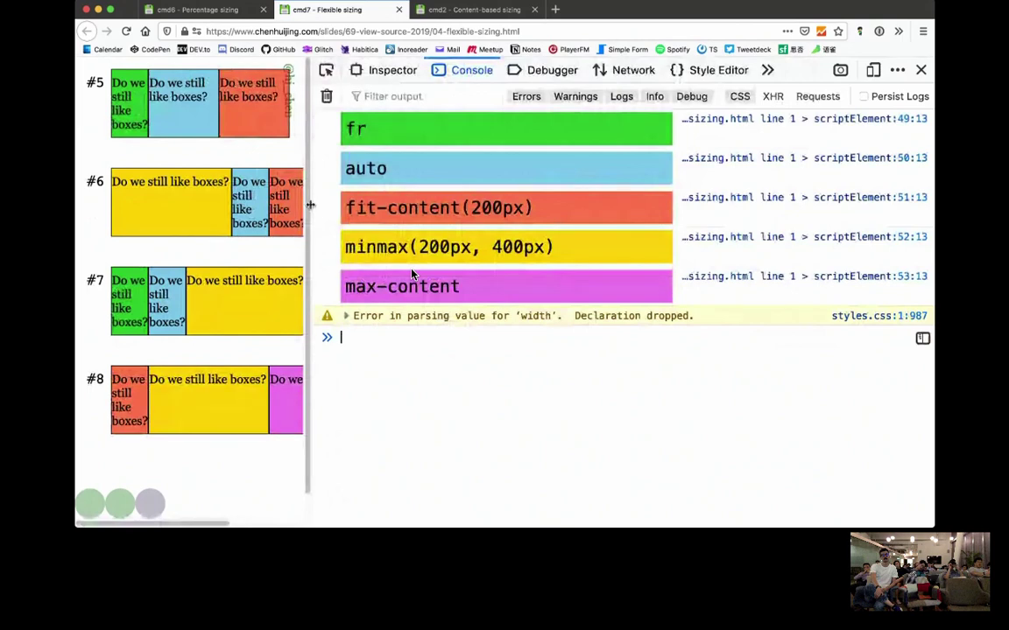
pyautogui.moveTo(309, 205); pyautogui.dragTo(391, 217)
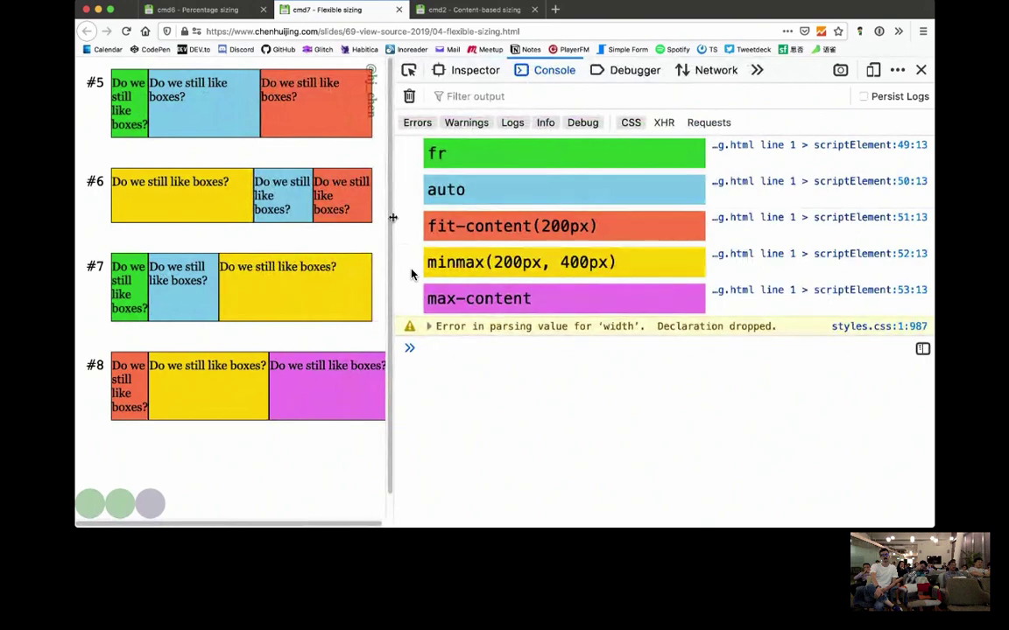
pyautogui.moveTo(393, 218)
pyautogui.mouseDown()
pyautogui.moveTo(484, 224)
pyautogui.moveTo(651, 265)
pyautogui.mouseUp()
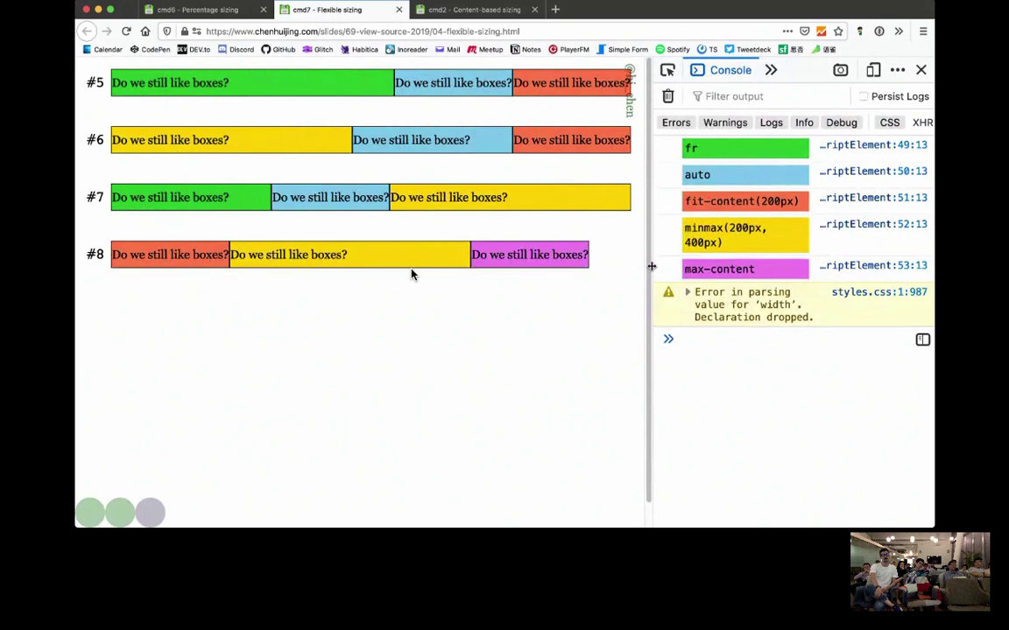
pyautogui.moveTo(652, 265); pyautogui.dragTo(672, 272)
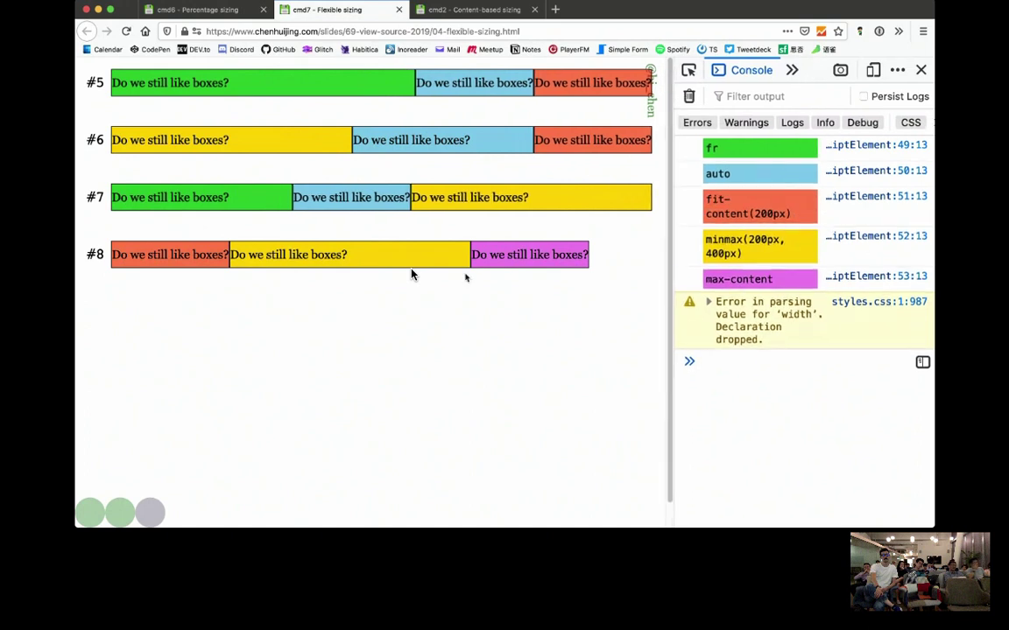
pyautogui.moveTo(671, 263); pyautogui.dragTo(675, 263)
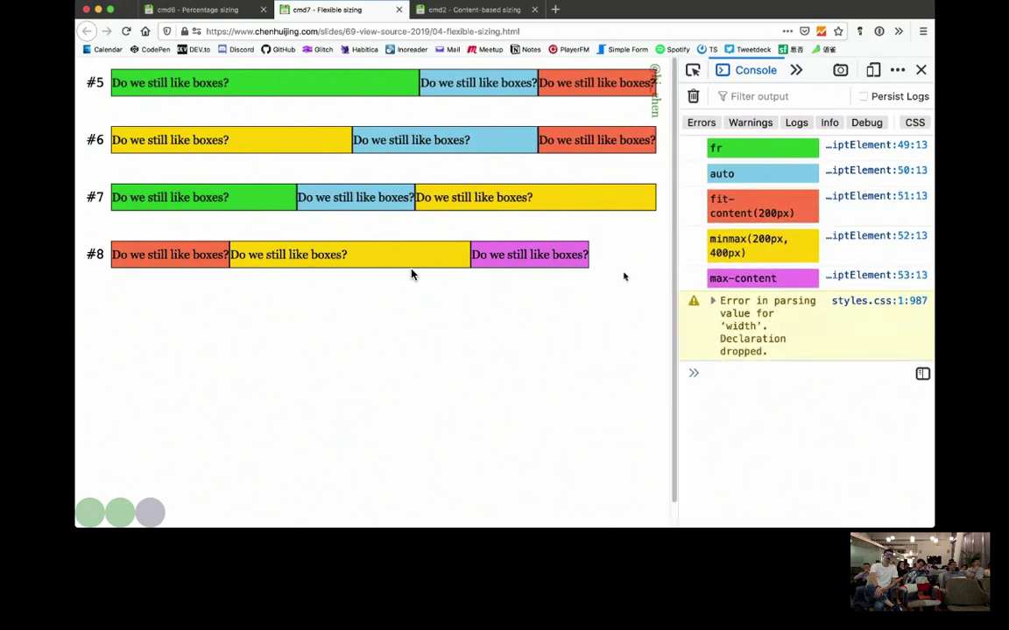
pyautogui.press('F12')
# Reopen DevTools on the console, resize the page to end wide, and select the address end
pyautogui.press('super+alt+c')
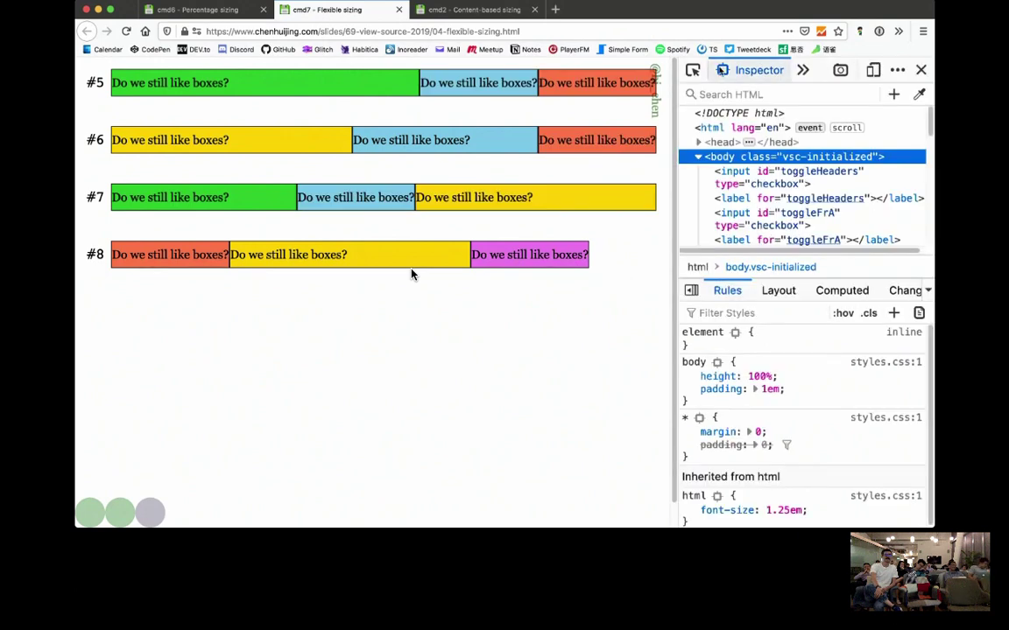
pyautogui.press('super+alt+k')
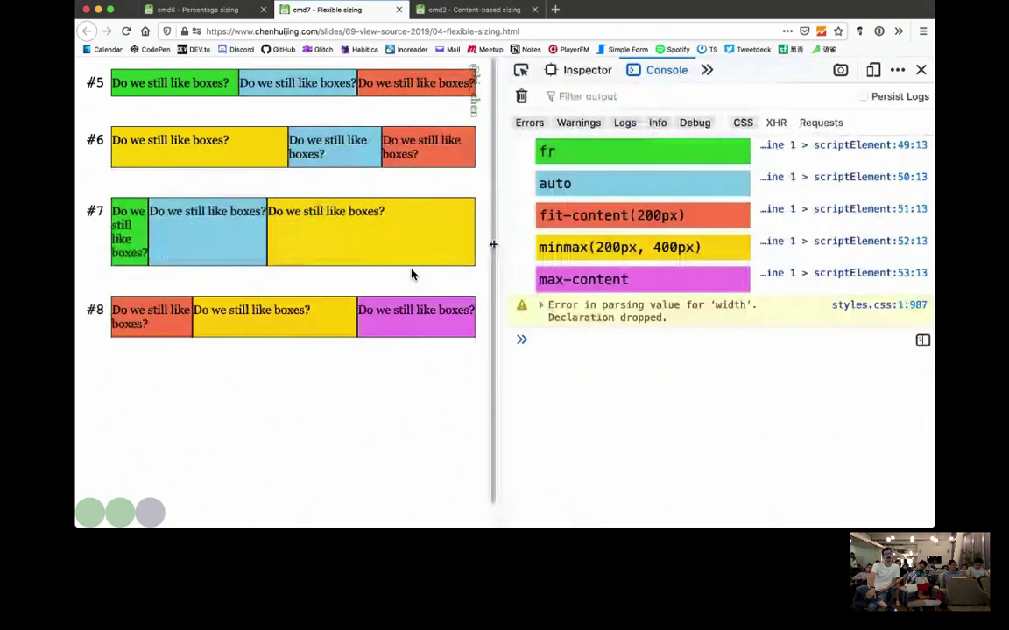
pyautogui.moveTo(492, 244)
pyautogui.mouseDown()
pyautogui.moveTo(546, 264)
pyautogui.moveTo(554, 289)
pyautogui.mouseUp()
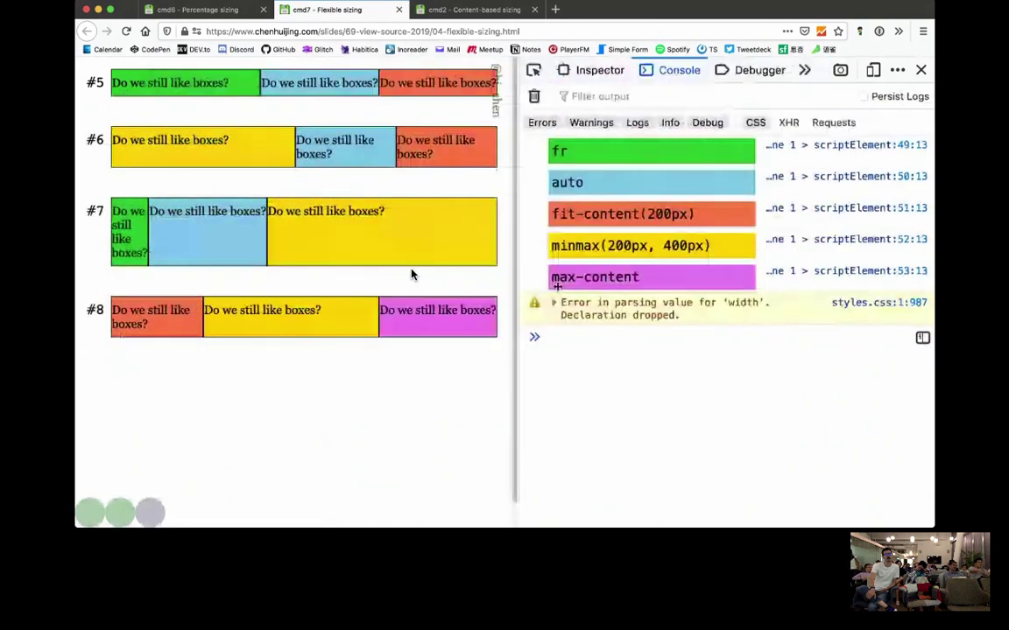
pyautogui.moveTo(516, 262)
pyautogui.mouseDown()
pyautogui.moveTo(267, 263)
pyautogui.moveTo(496, 253)
pyautogui.mouseUp()
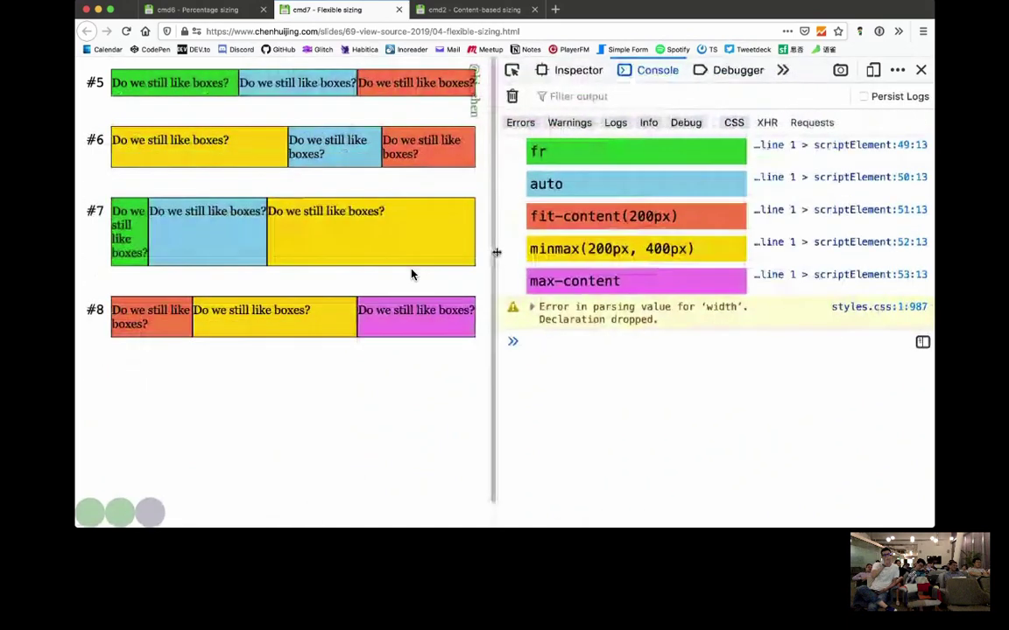
pyautogui.moveTo(497, 253)
pyautogui.mouseDown()
pyautogui.moveTo(613, 236)
pyautogui.moveTo(648, 262)
pyautogui.mouseUp()
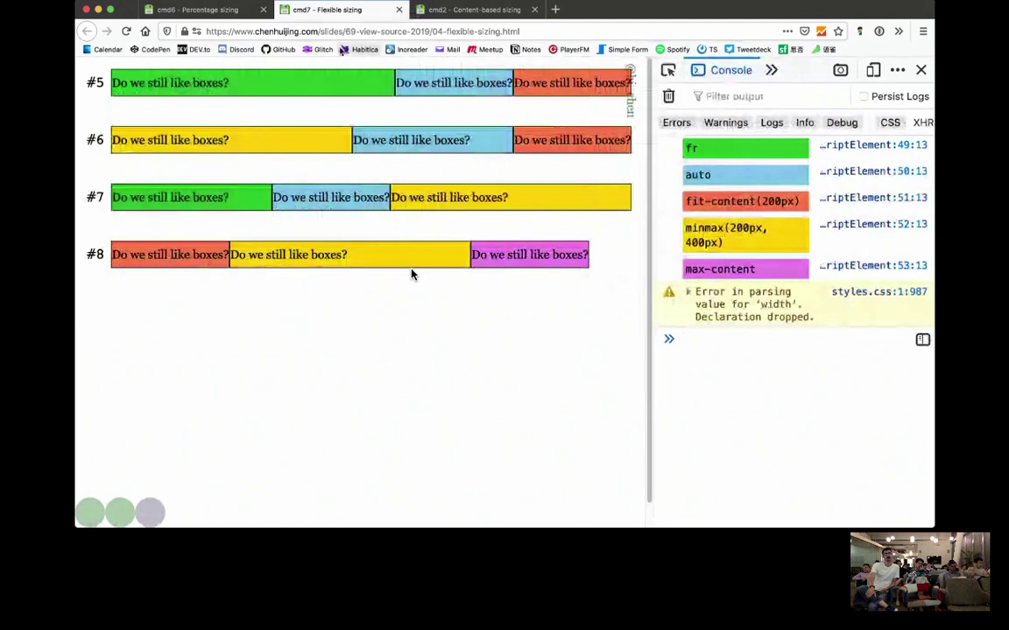
pyautogui.moveTo(434, 31); pyautogui.dragTo(578, 29)
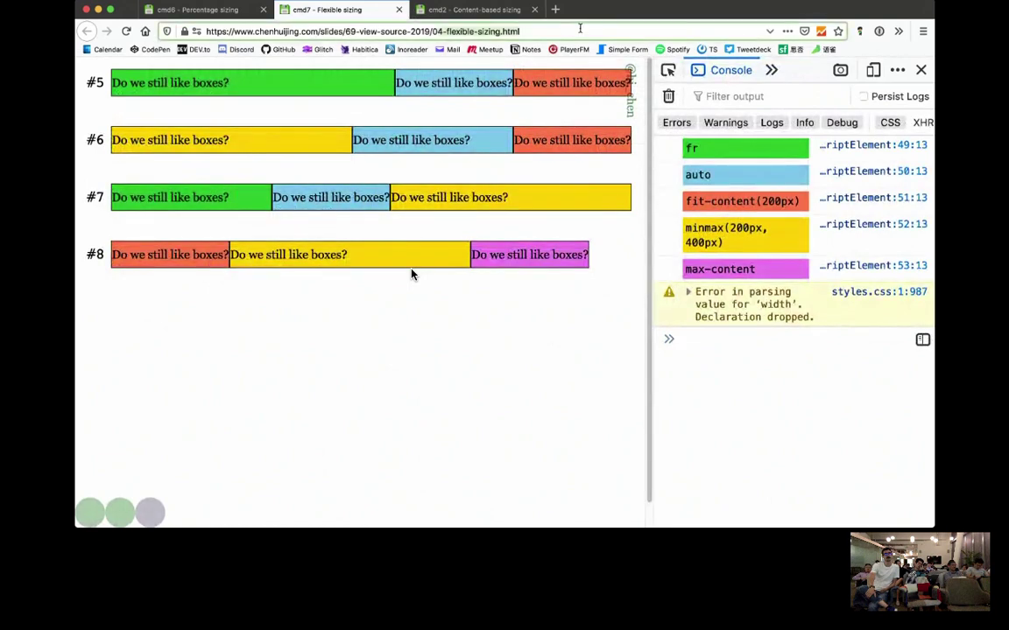
# Load the parent slides index and switch to the Variable sizing Florence Welch tab
pyautogui.press('BackSpace')
pyautogui.press('Return')
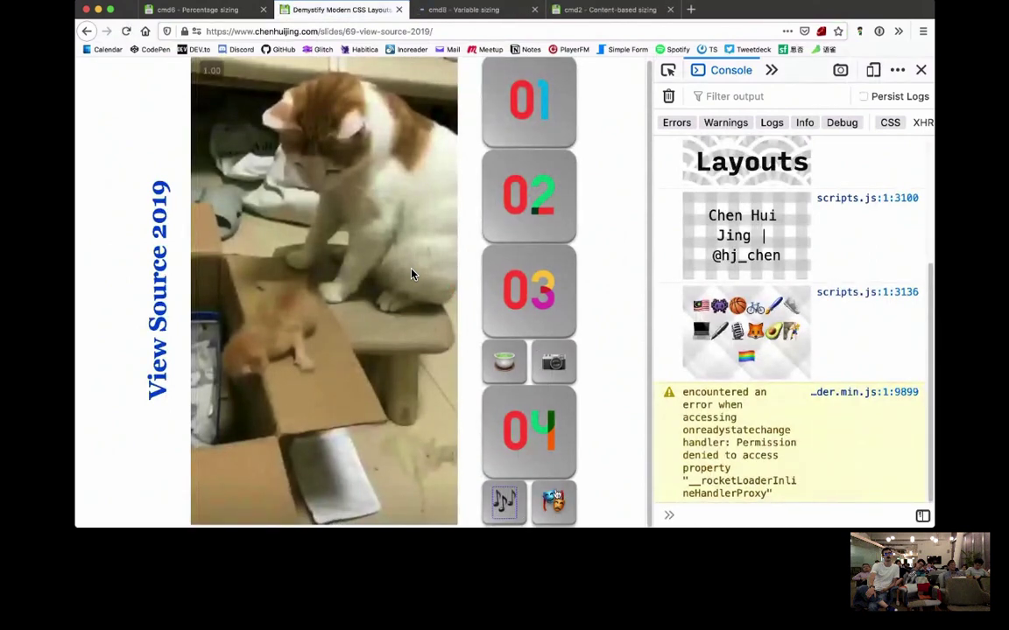
pyautogui.click(466, 20)
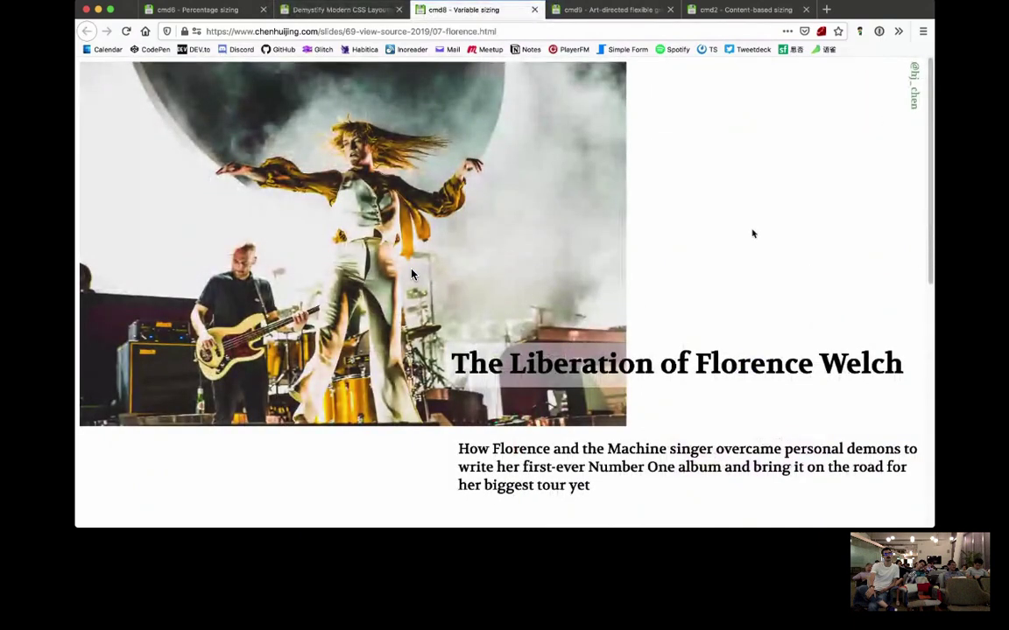
pyautogui.scroll(-5, 413, 274)
pyautogui.scroll(-5, 413, 274)
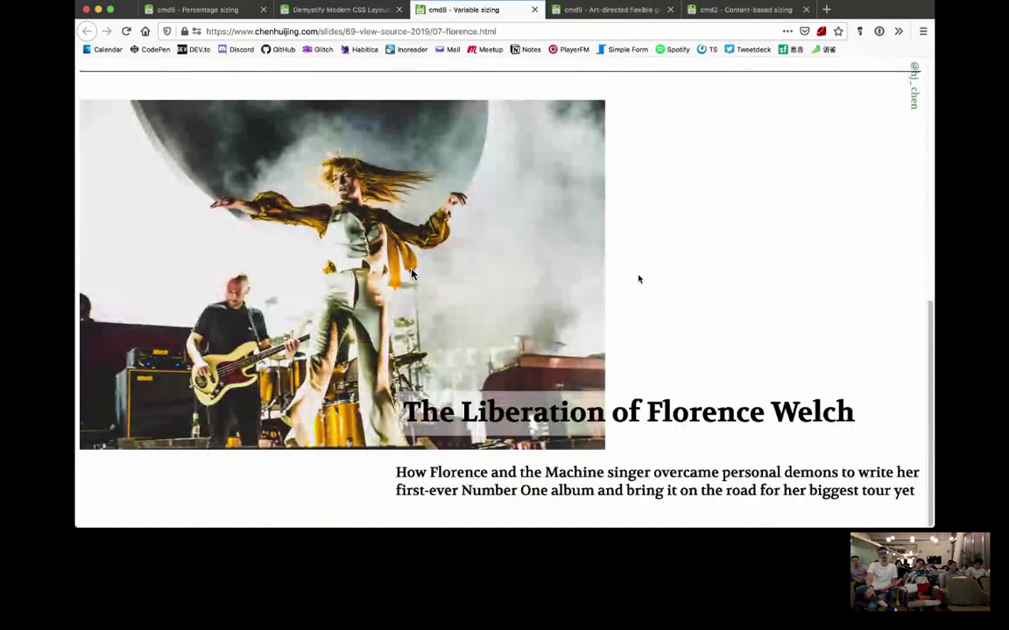
pyautogui.scroll(2, 412, 273)
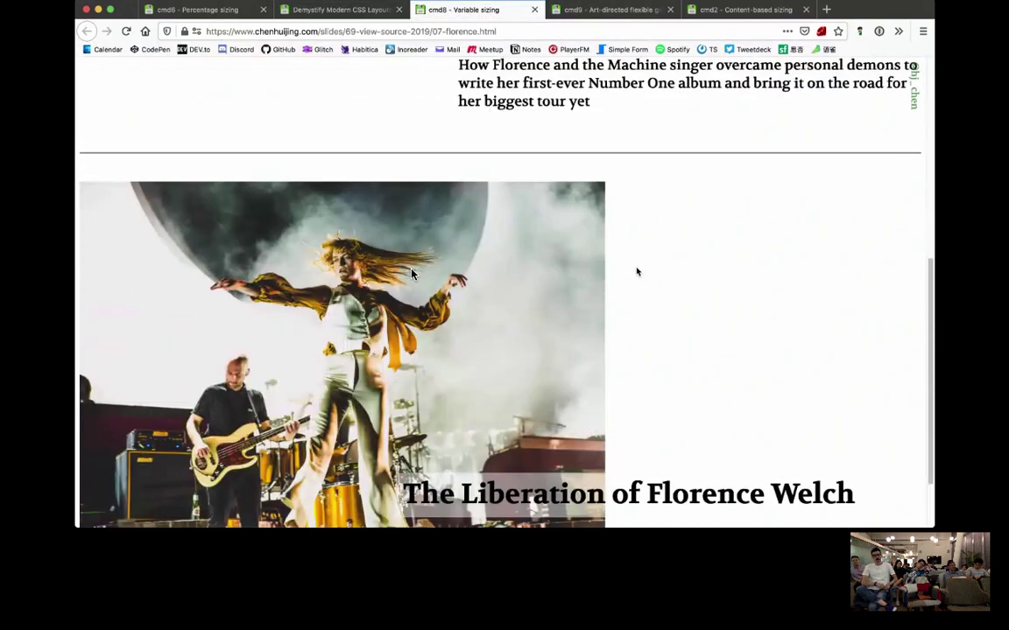
pyautogui.scroll(-5, 412, 273)
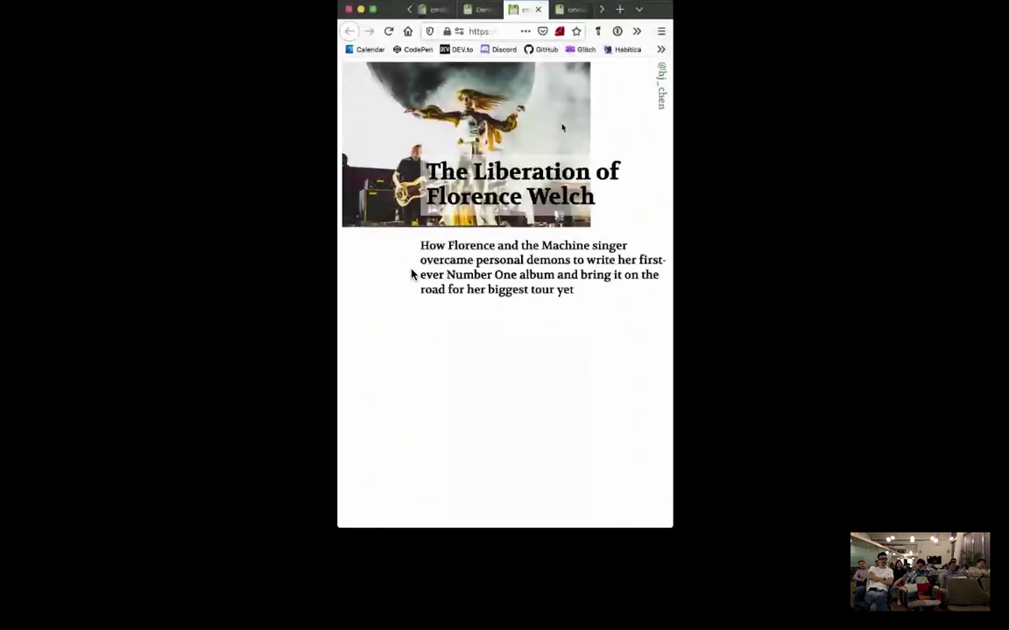
# Inspect the Florence page's grid container, resize to watch its columns, and select the heading
pyautogui.press('alt+super+i')
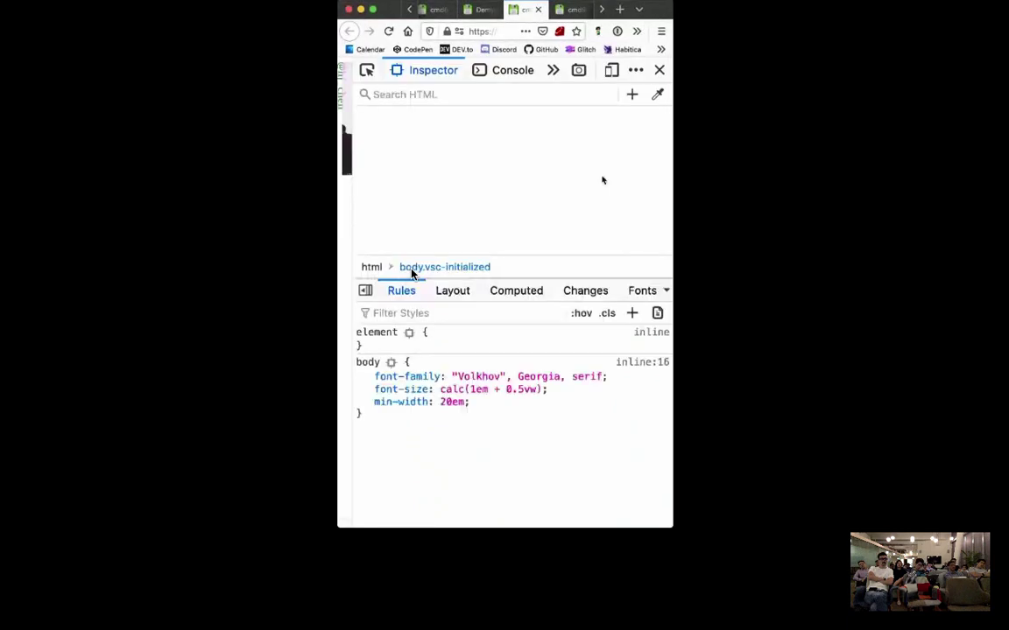
pyautogui.press('Left')
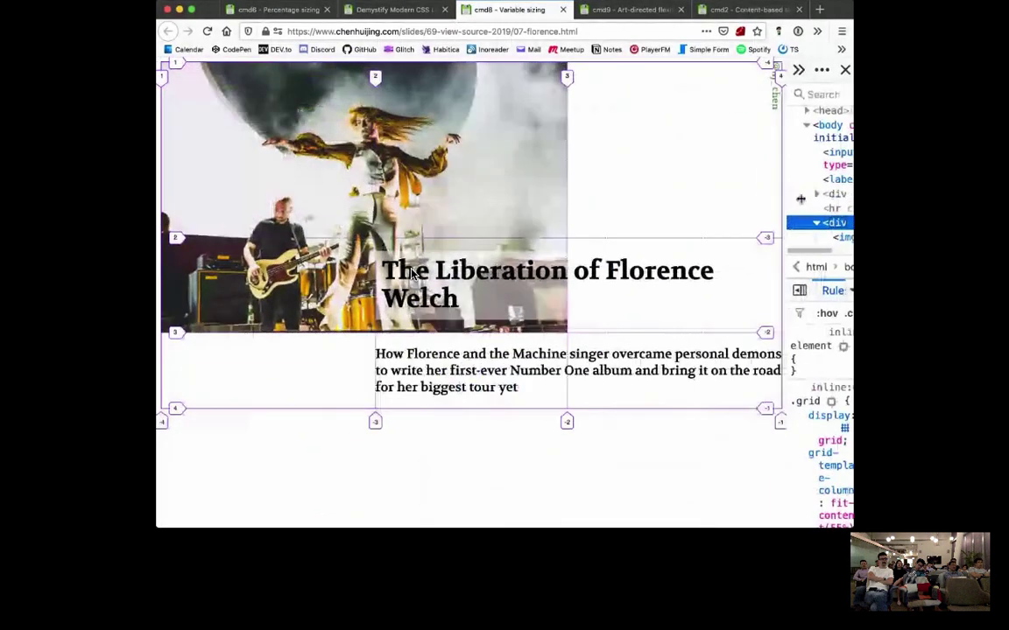
pyautogui.moveTo(624, 210); pyautogui.dragTo(714, 217)
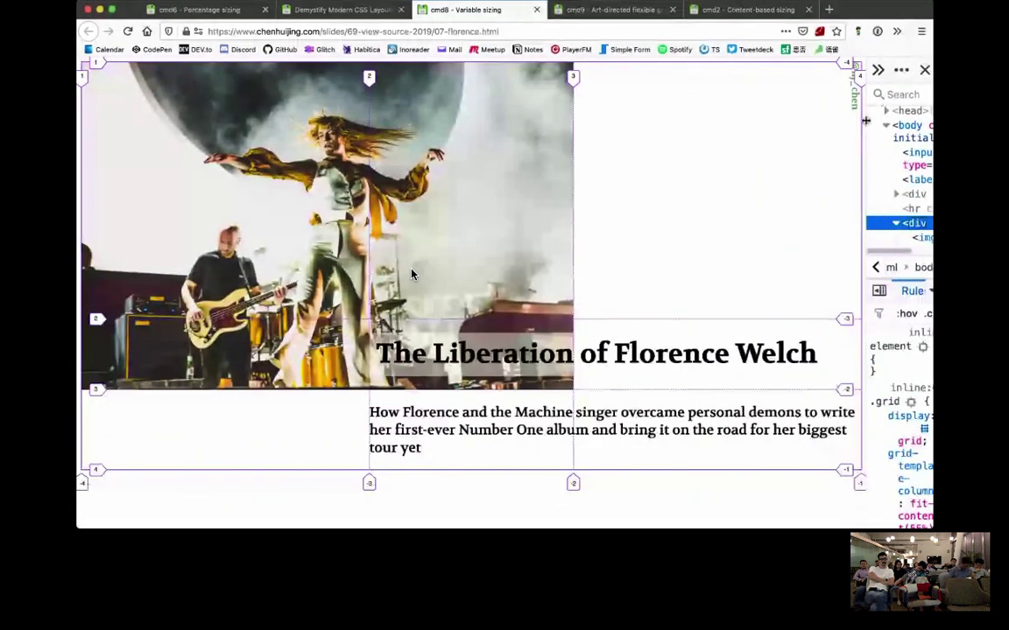
pyautogui.moveTo(863, 273); pyautogui.dragTo(635, 273)
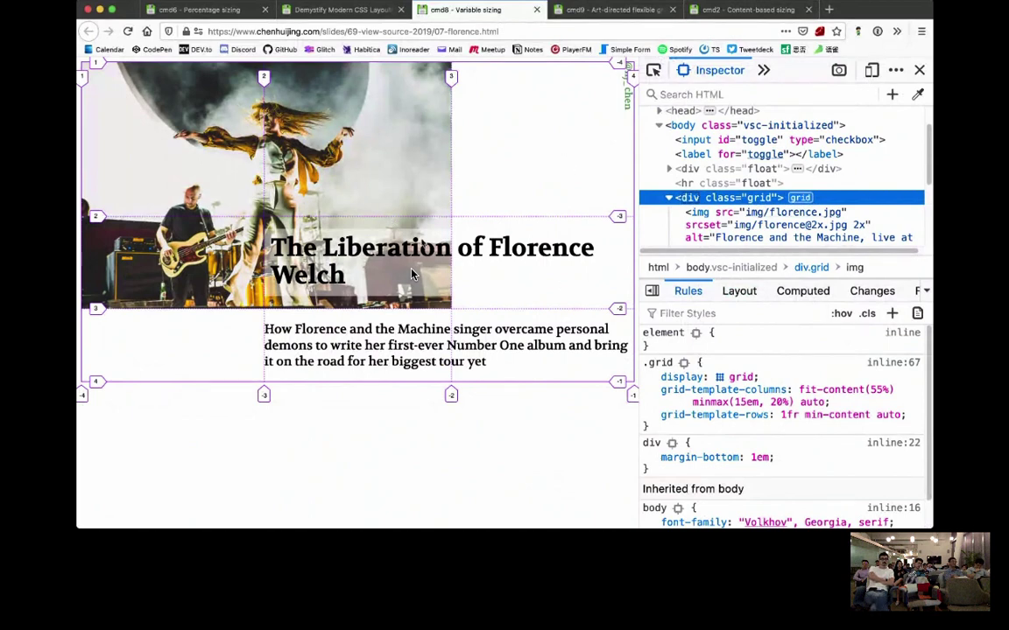
pyautogui.moveTo(270, 237); pyautogui.dragTo(502, 283)
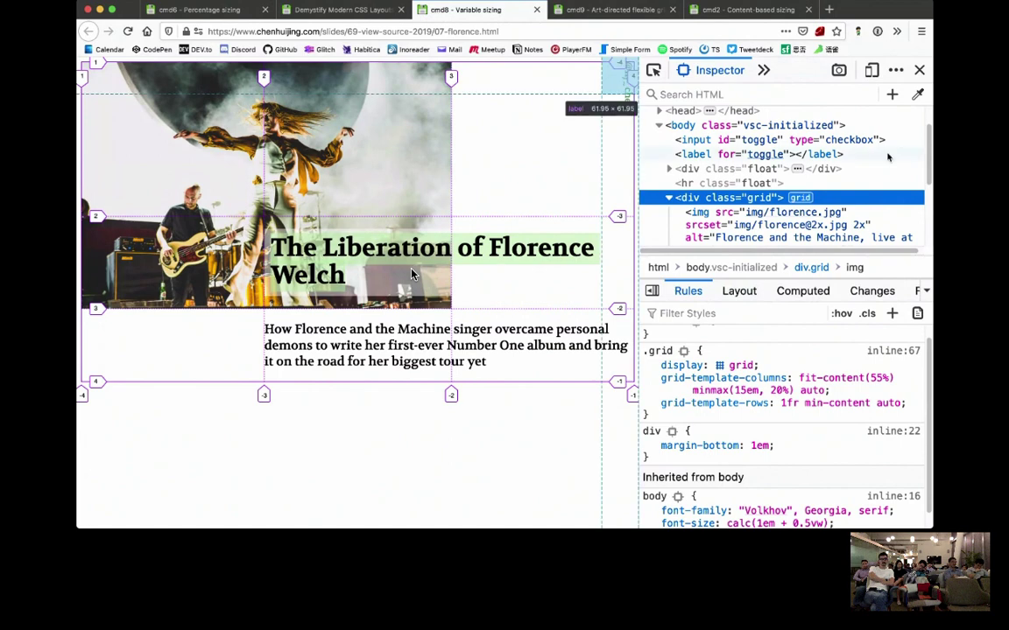
pyautogui.scroll(5, 412, 273)
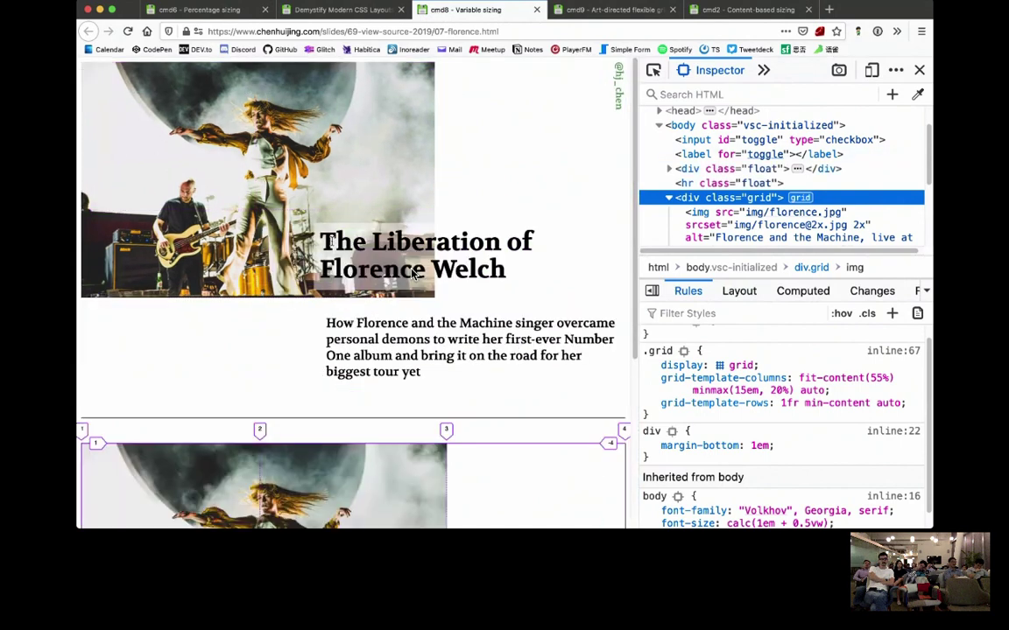
# Inspect the float version's heading, container and photo, widen the page, then return to the index
pyautogui.click(414, 273)
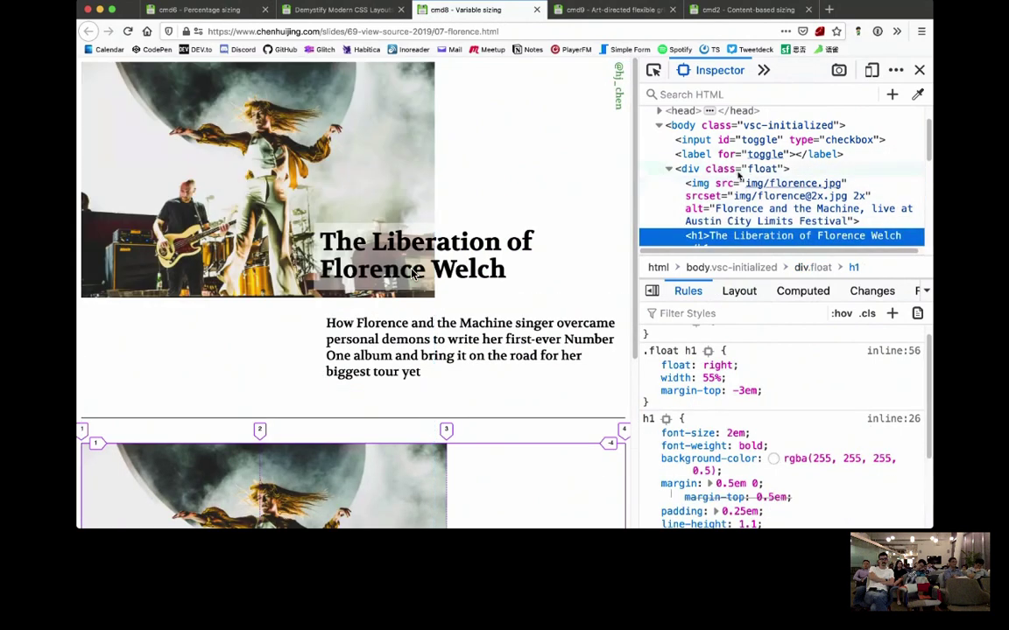
pyautogui.press('Left')
pyautogui.press('Down')
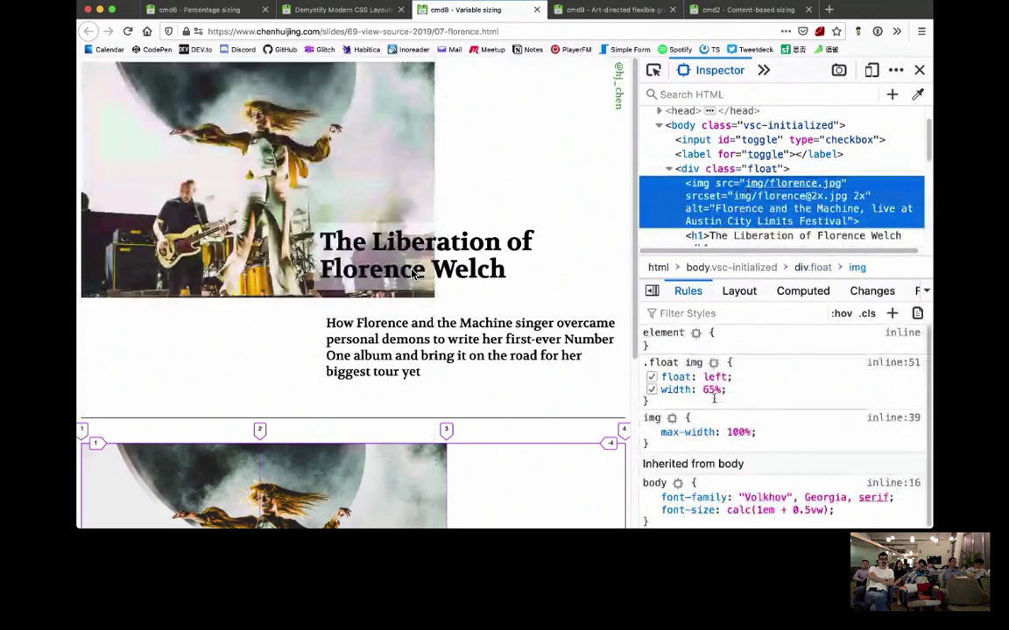
pyautogui.press('Down')
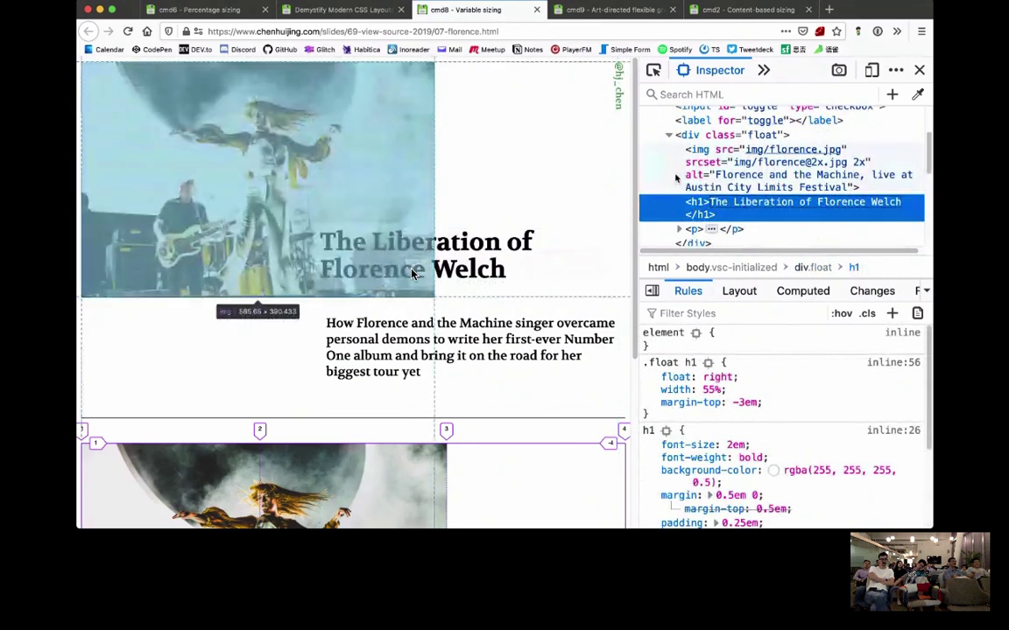
pyautogui.moveTo(636, 174)
pyautogui.mouseDown()
pyautogui.moveTo(722, 174)
pyautogui.moveTo(363, 174)
pyautogui.moveTo(600, 174)
pyautogui.mouseUp()
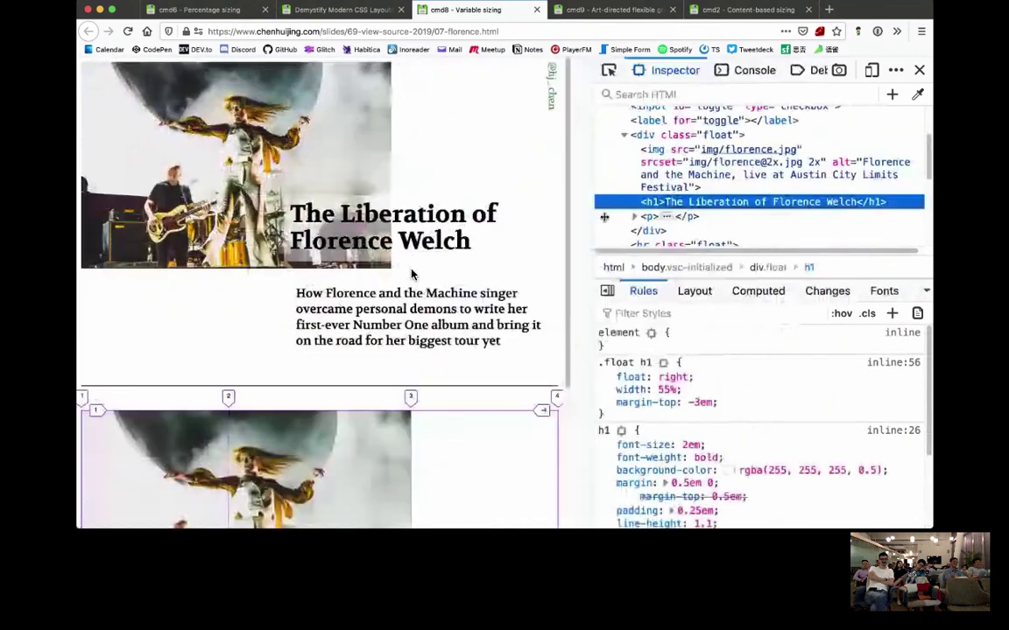
pyautogui.scroll(-5, 411, 274)
pyautogui.scroll(-3, 411, 274)
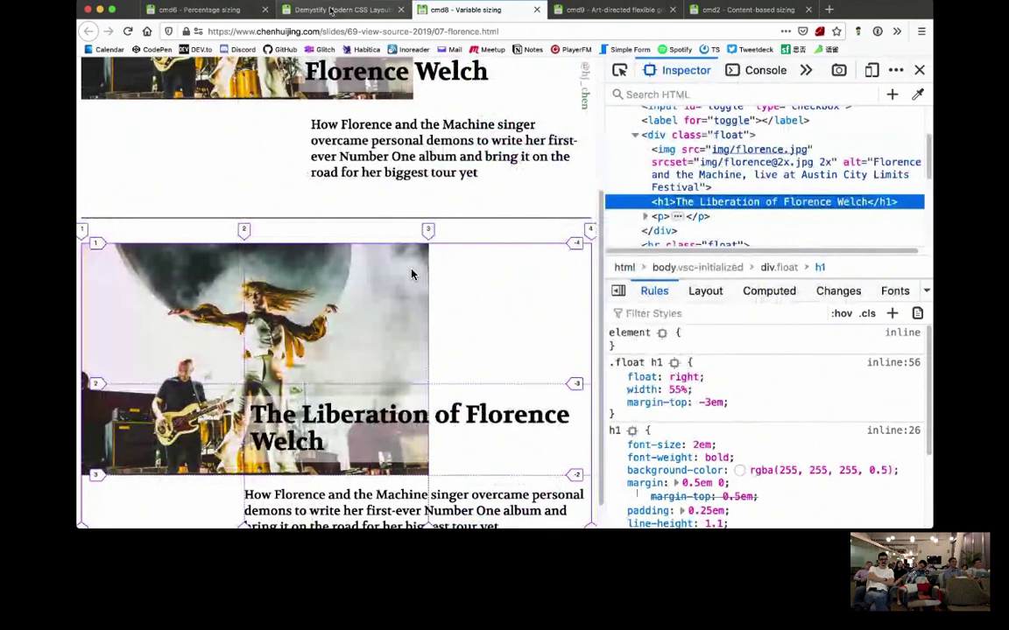
pyautogui.hotkey('ctrl', 'shift', 'Tab')
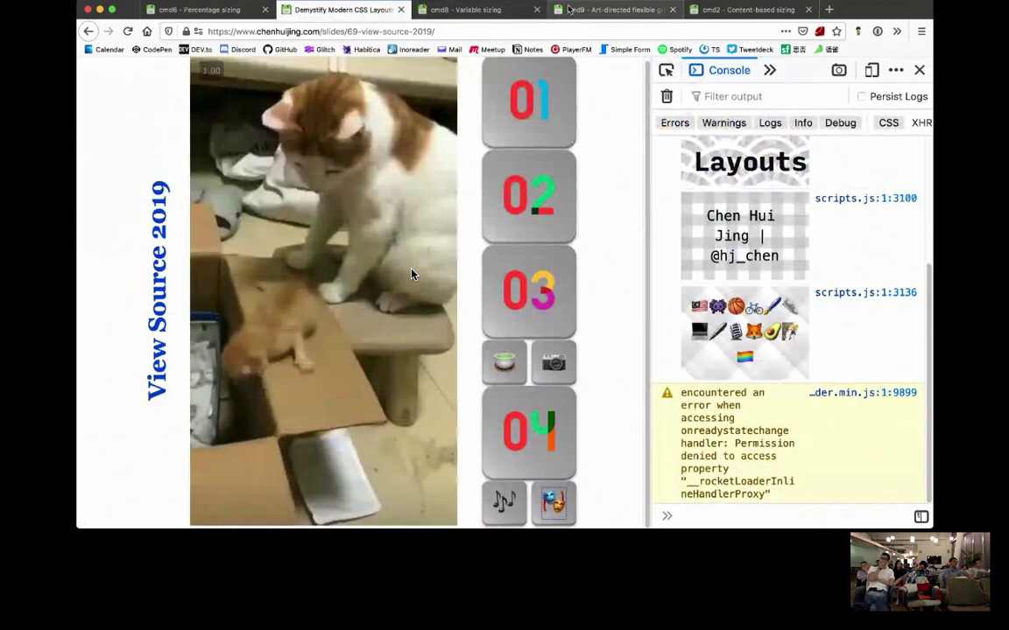
# Switch to the James McAvoy demo, shrink the window, then widen it back to full size
pyautogui.hotkey('ctrl', 'Tab')
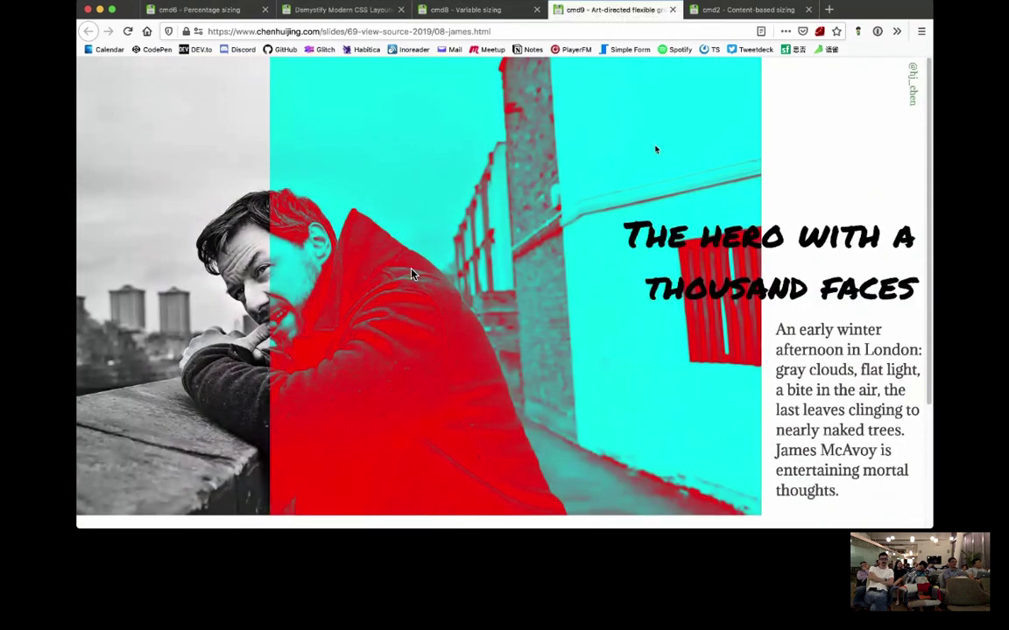
pyautogui.hotkey('ctrl', 'alt', 'Left')
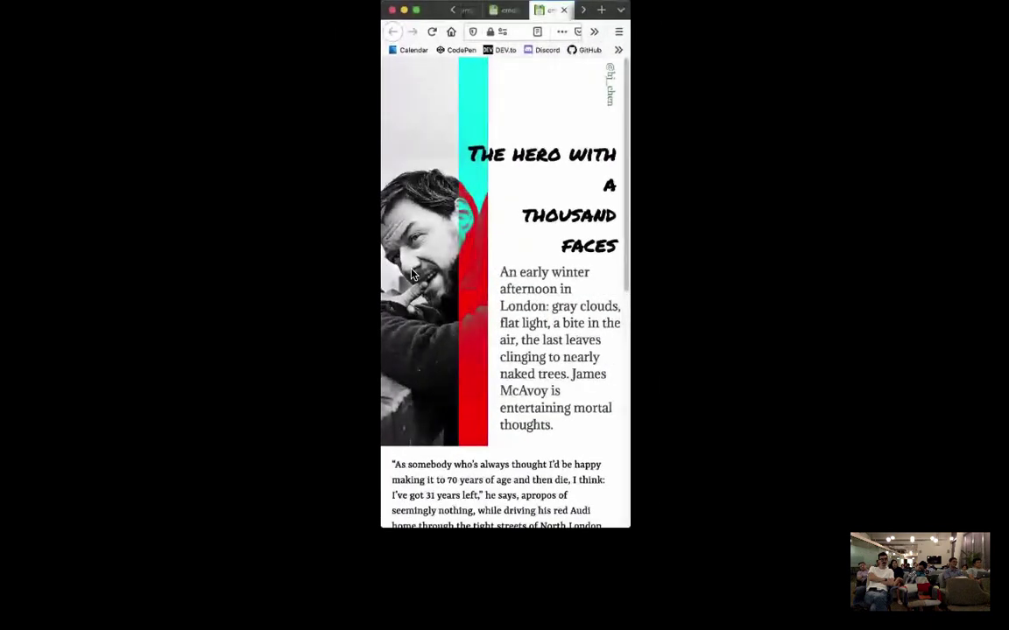
pyautogui.hotkey('ctrl', 'alt', 'Right')
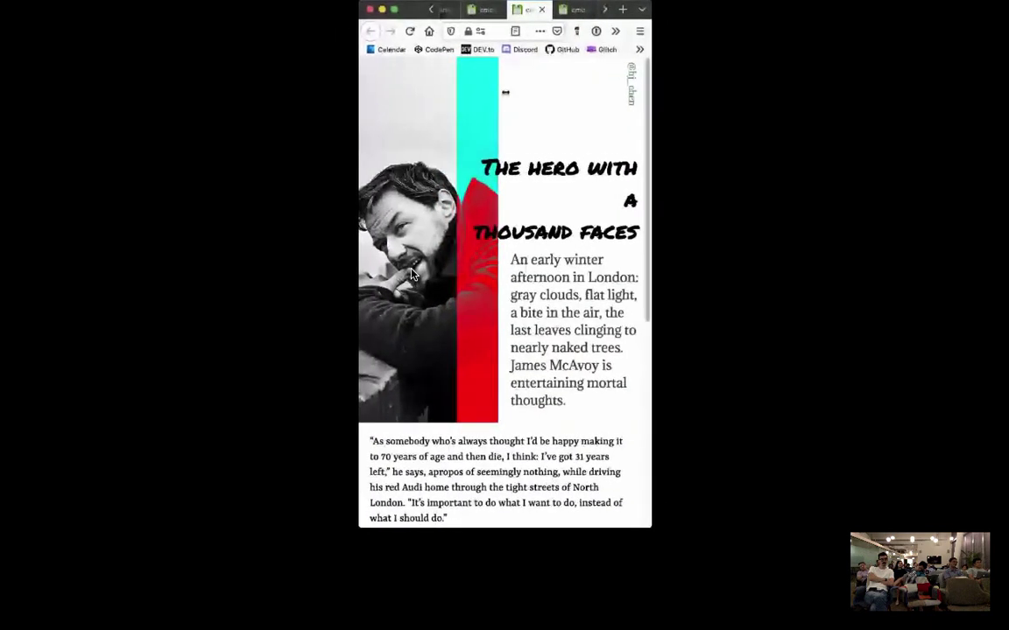
pyautogui.hotkey('ctrl', 'alt', 'Right')
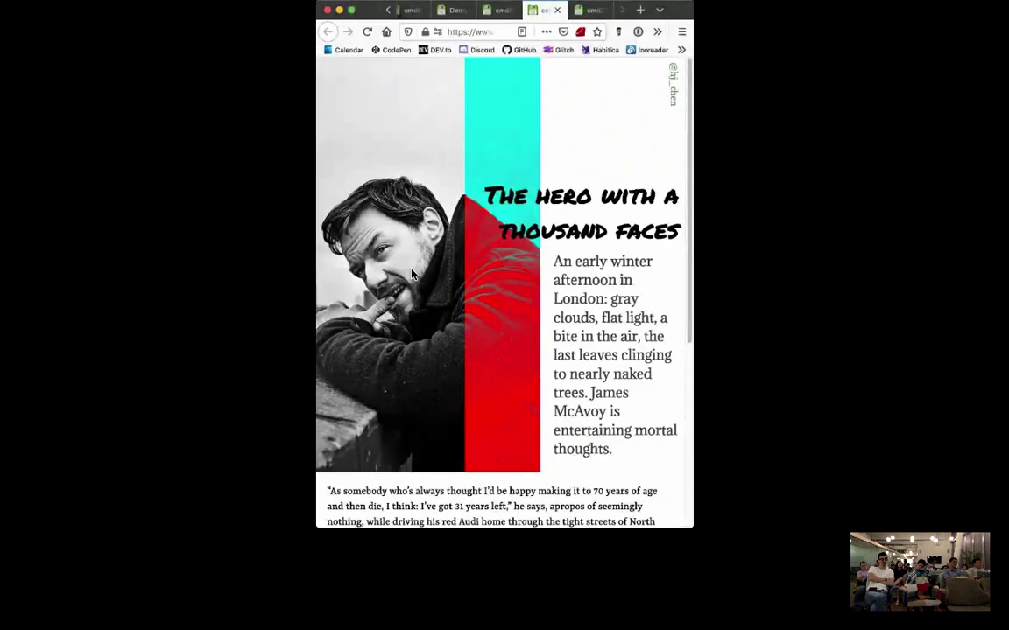
pyautogui.hotkey('ctrl', 'alt', 'Right')
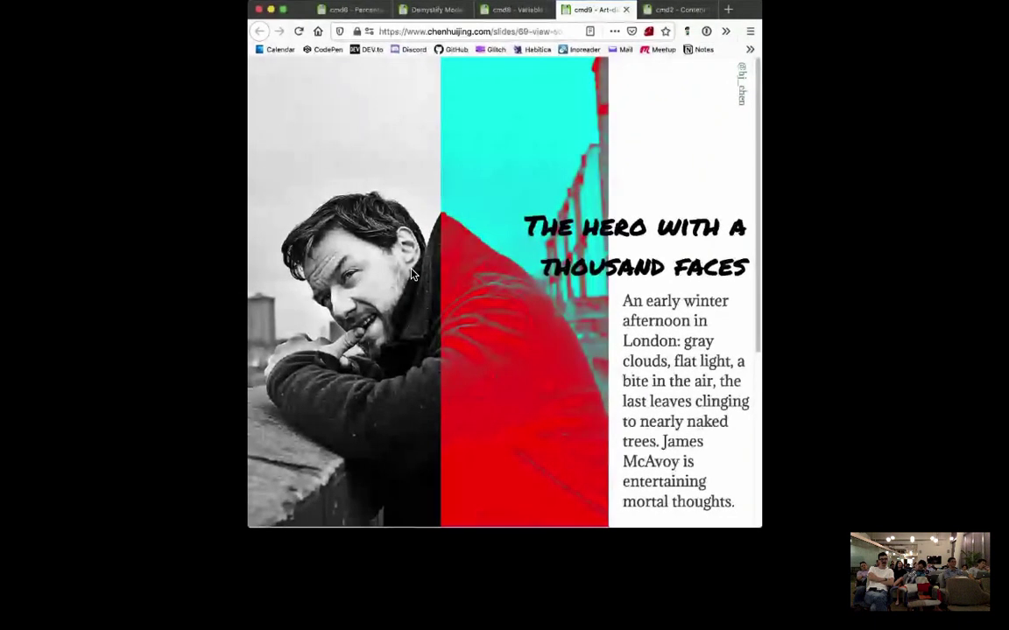
pyautogui.hotkey('ctrl', 'alt', 'Right')
pyautogui.hotkey('ctrl', 'alt', 'Right')
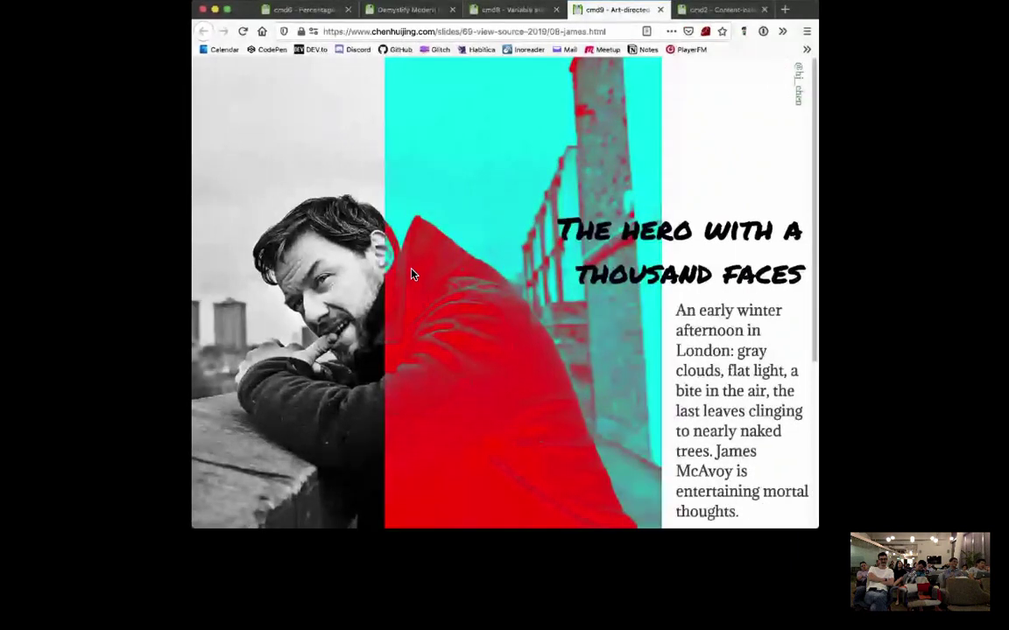
pyautogui.hotkey('ctrl', 'alt', 'Right')
pyautogui.hotkey('ctrl', 'alt', 'Right')
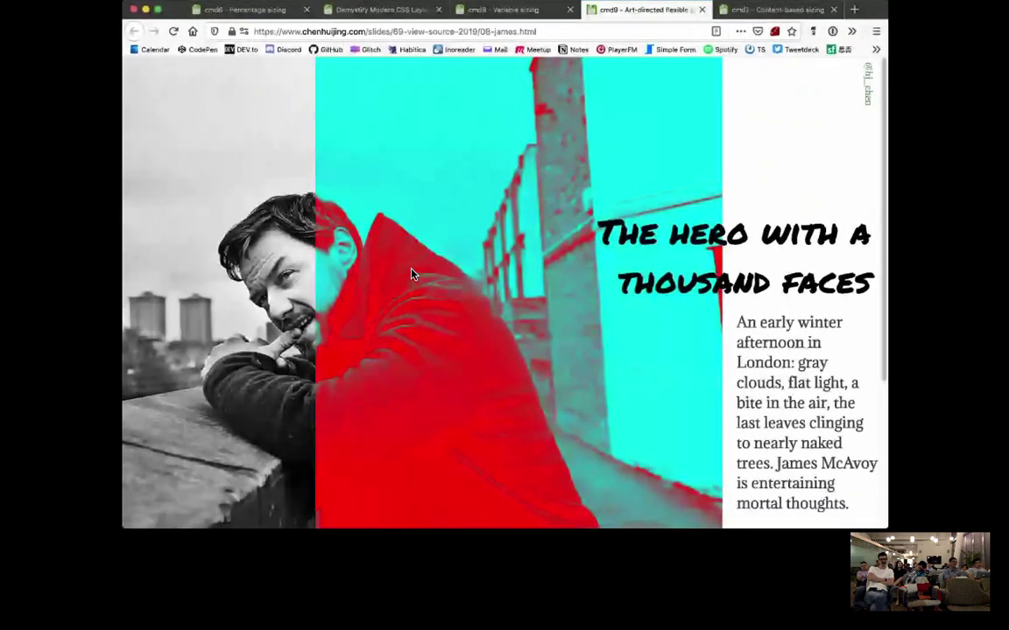
# Toggle the window between narrow and wide repeatedly, ending narrow with article text below the hero
pyautogui.hotkey('ctrl', 'alt', 'Left')
pyautogui.hotkey('ctrl', 'alt', 'Left')
pyautogui.hotkey('ctrl', 'alt', 'Left')
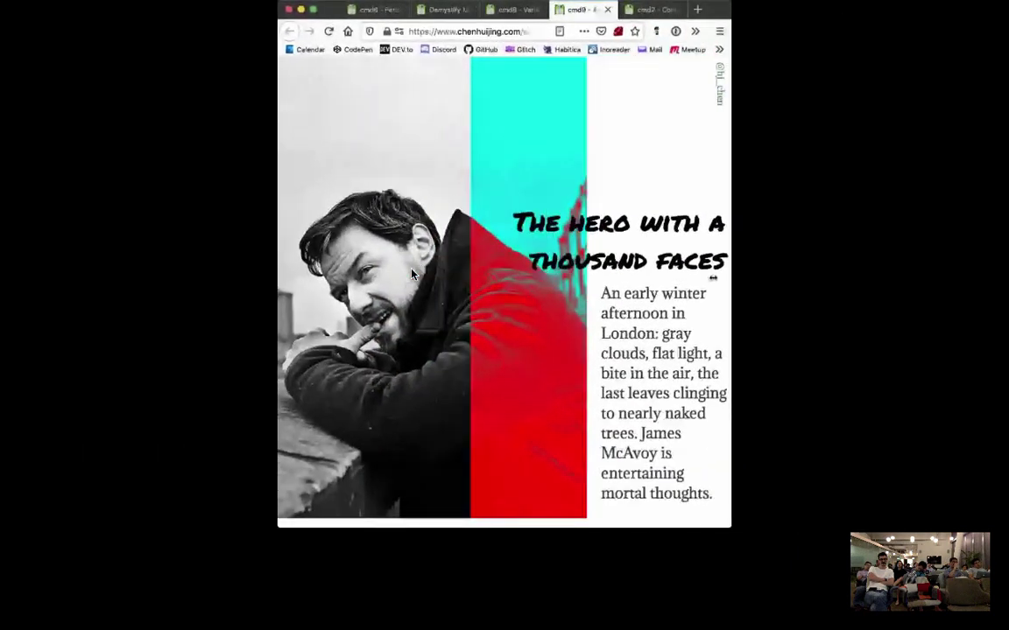
pyautogui.hotkey('ctrl', 'alt', 'Left')
pyautogui.hotkey('ctrl', 'alt', 'Left')
pyautogui.hotkey('ctrl', 'alt', 'Left')
pyautogui.hotkey('ctrl', 'alt', 'Right')
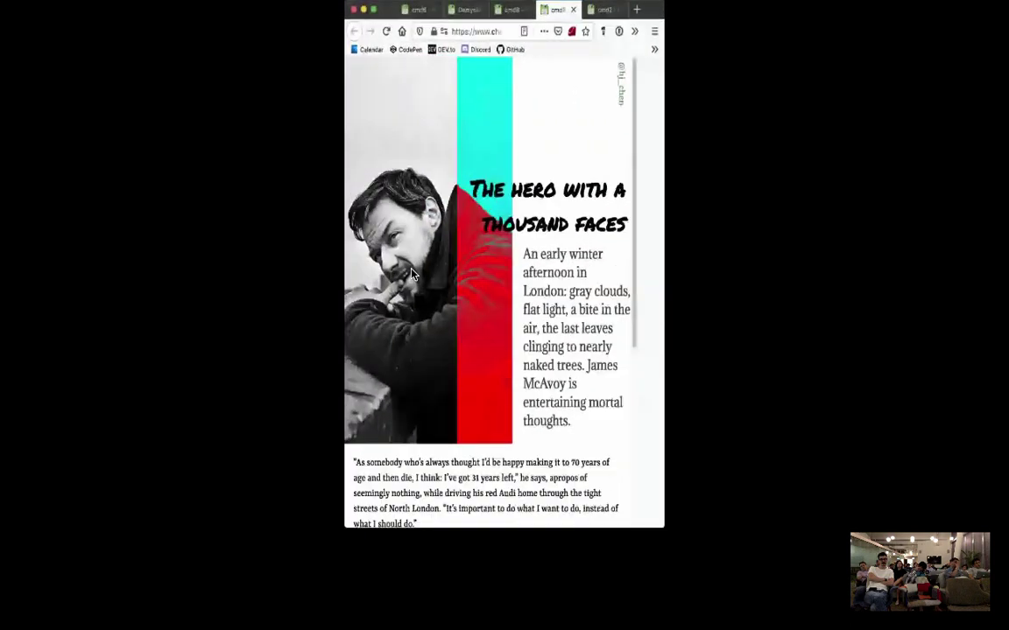
pyautogui.hotkey('ctrl', 'alt', 'Right')
pyautogui.hotkey('ctrl', 'alt', 'Right')
pyautogui.hotkey('ctrl', 'alt', 'Right')
pyautogui.hotkey('ctrl', 'alt', 'Right')
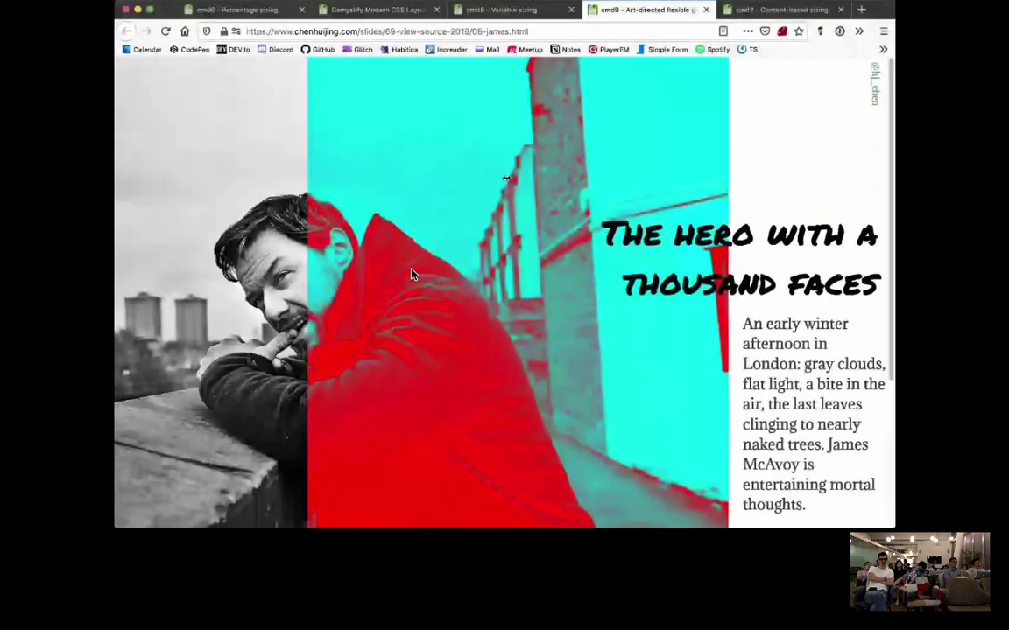
pyautogui.hotkey('ctrl', 'alt', 'Left')
pyautogui.hotkey('ctrl', 'alt', 'Left')
pyautogui.hotkey('ctrl', 'alt', 'Left')
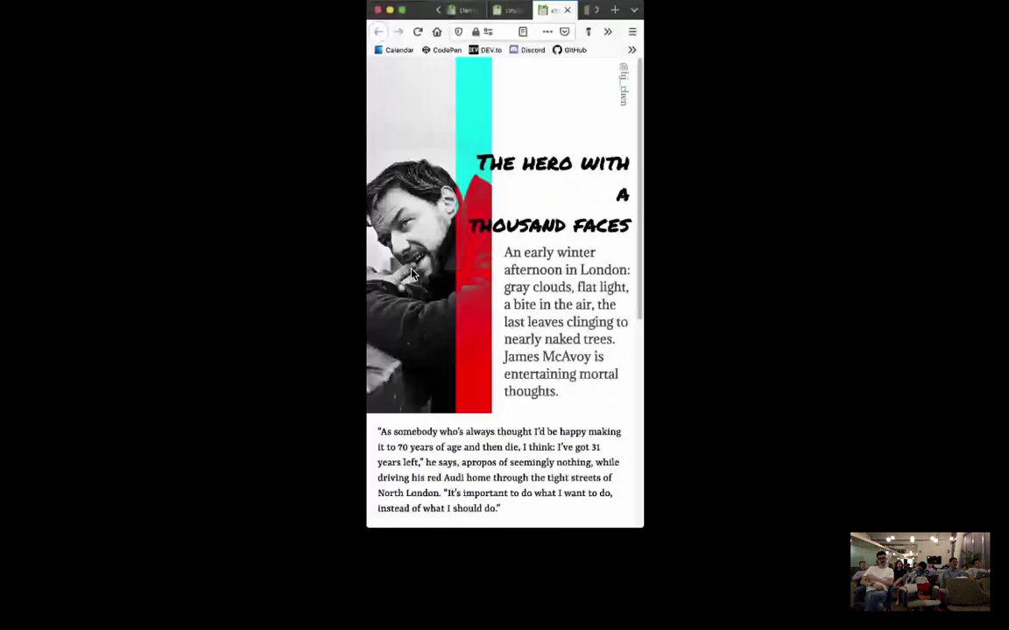
pyautogui.hotkey('ctrl', 'alt', 'Right')
pyautogui.hotkey('ctrl', 'alt', 'Right')
pyautogui.hotkey('ctrl', 'alt', 'Right')
pyautogui.hotkey('ctrl', 'alt', 'Right')
pyautogui.hotkey('ctrl', 'alt', 'Left')
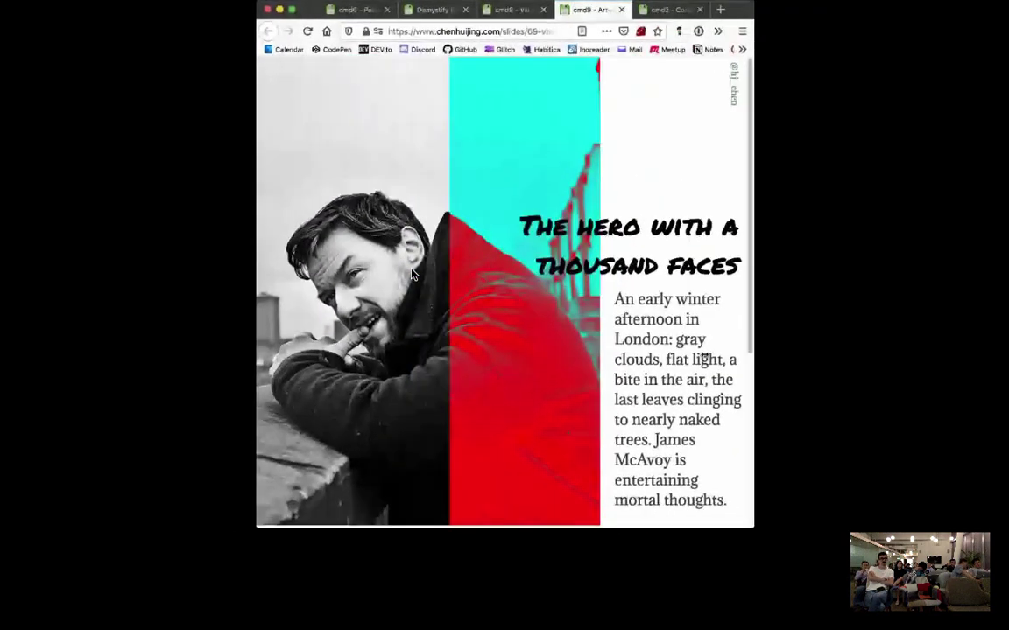
pyautogui.hotkey('ctrl', 'alt', 'Left')
pyautogui.hotkey('ctrl', 'alt', 'Left')
pyautogui.hotkey('ctrl', 'alt', 'Left')
pyautogui.hotkey('ctrl', 'alt', 'Right')
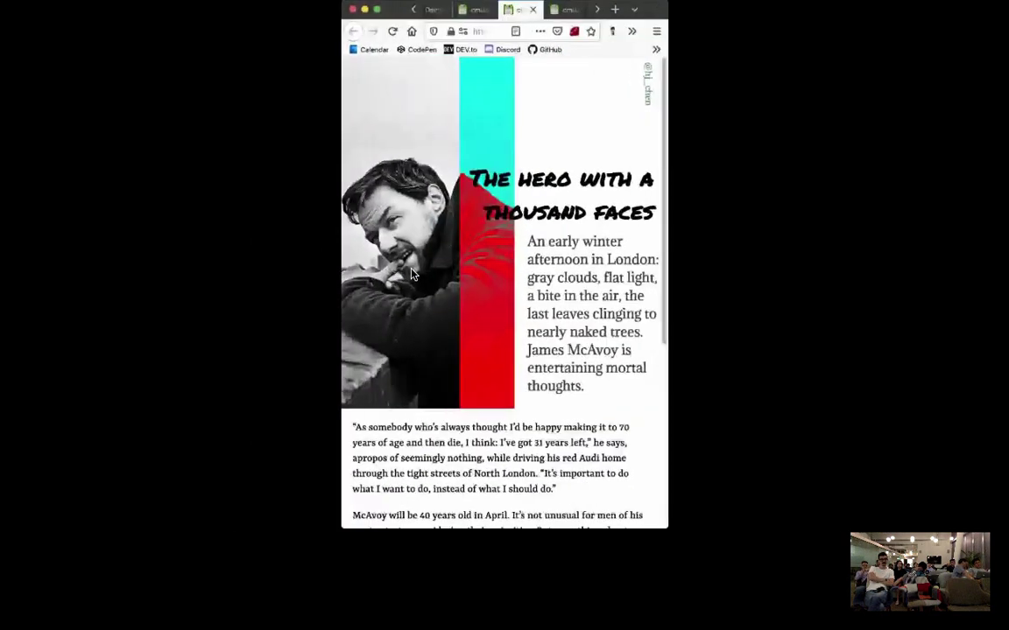
pyautogui.hotkey('ctrl', 'alt', 'Right')
pyautogui.hotkey('ctrl', 'alt', 'Right')
pyautogui.hotkey('ctrl', 'alt', 'Right')
pyautogui.hotkey('ctrl', 'alt', 'Right')
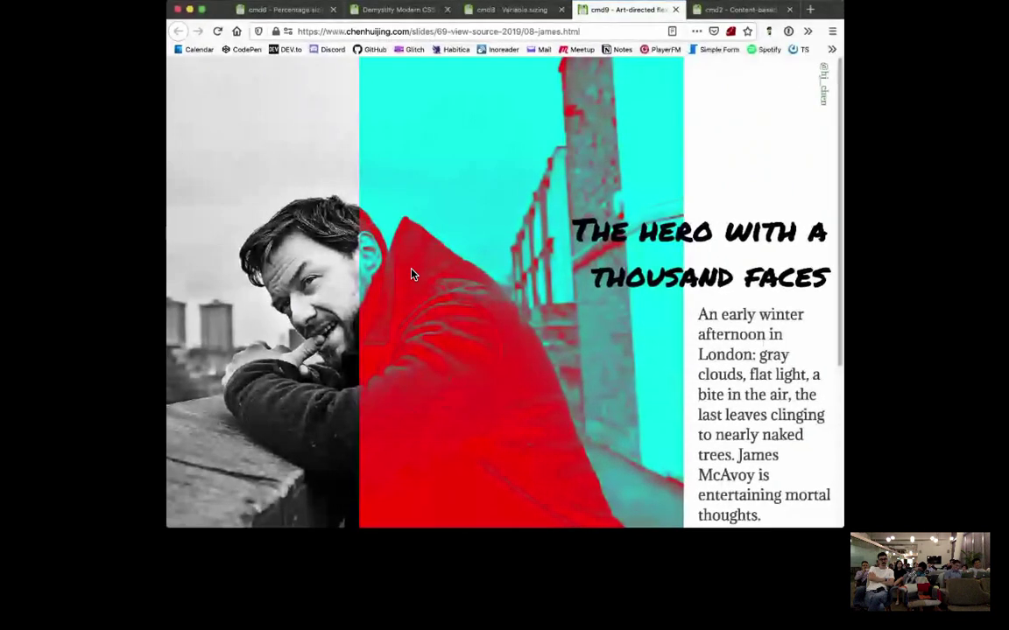
pyautogui.hotkey('ctrl', 'alt', 'Right')
pyautogui.hotkey('ctrl', 'alt', 'Right')
pyautogui.hotkey('ctrl', 'alt', 'Left')
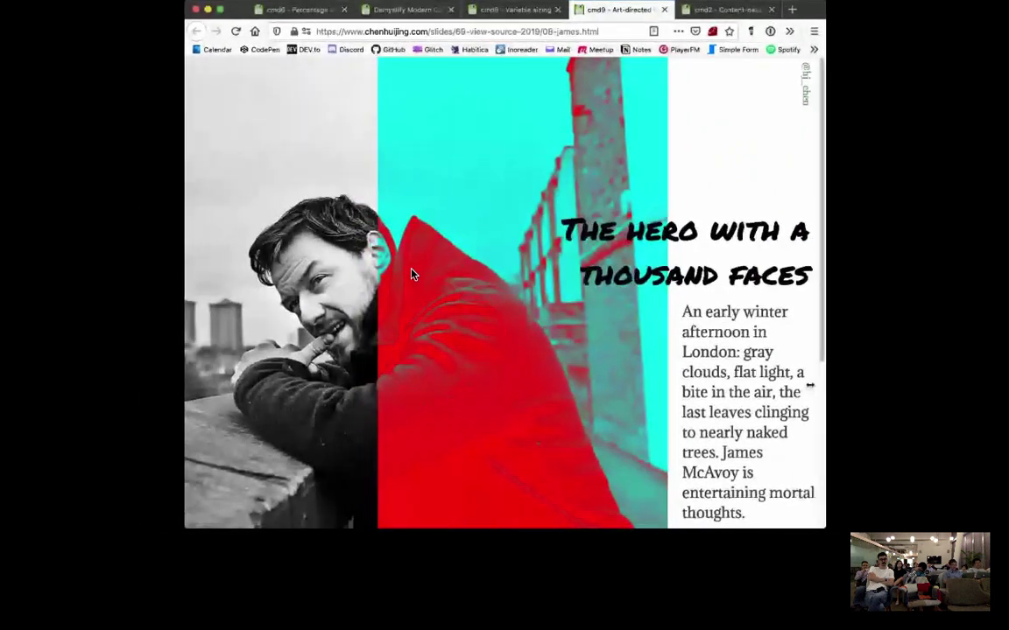
pyautogui.hotkey('ctrl', 'alt', 'Left')
pyautogui.hotkey('ctrl', 'alt', 'Left')
pyautogui.hotkey('ctrl', 'alt', 'Left')
pyautogui.hotkey('ctrl', 'alt', 'Left')
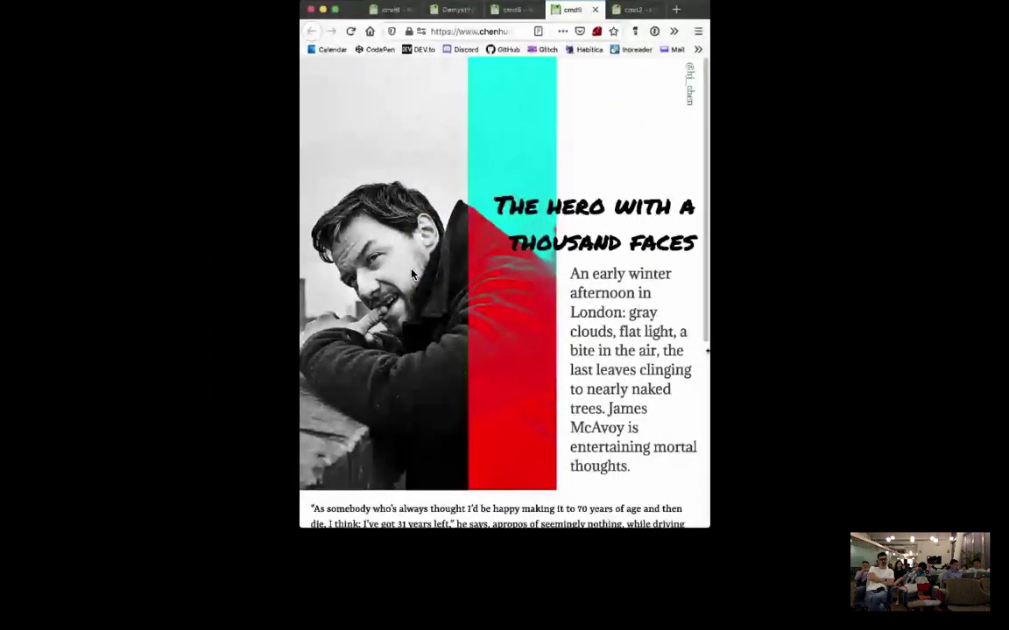
pyautogui.scroll(-5, 413, 274)
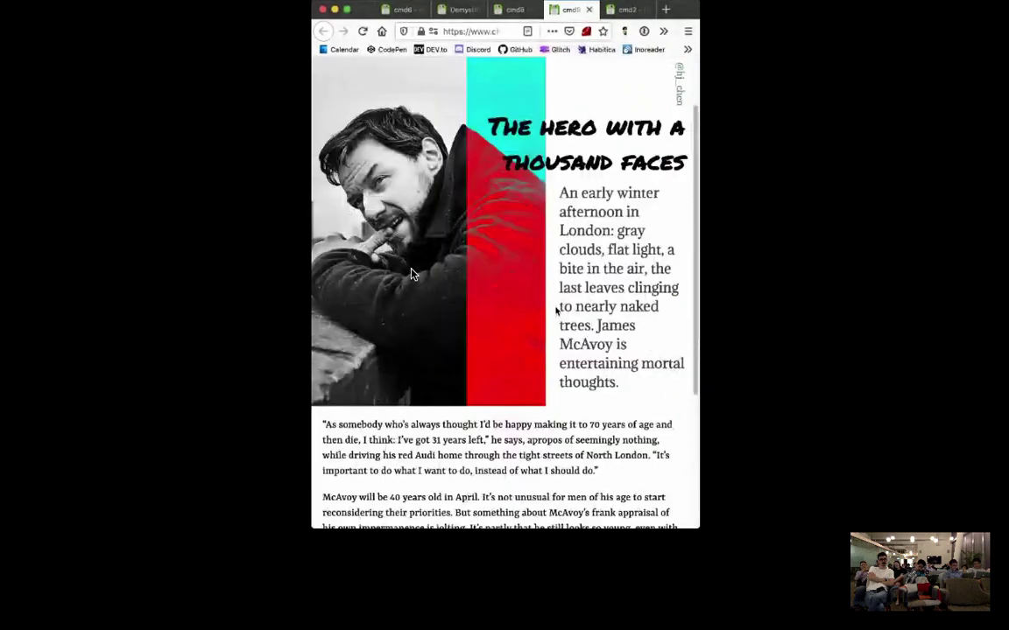
pyautogui.scroll(-5, 412, 274)
pyautogui.scroll(10, 413, 274)
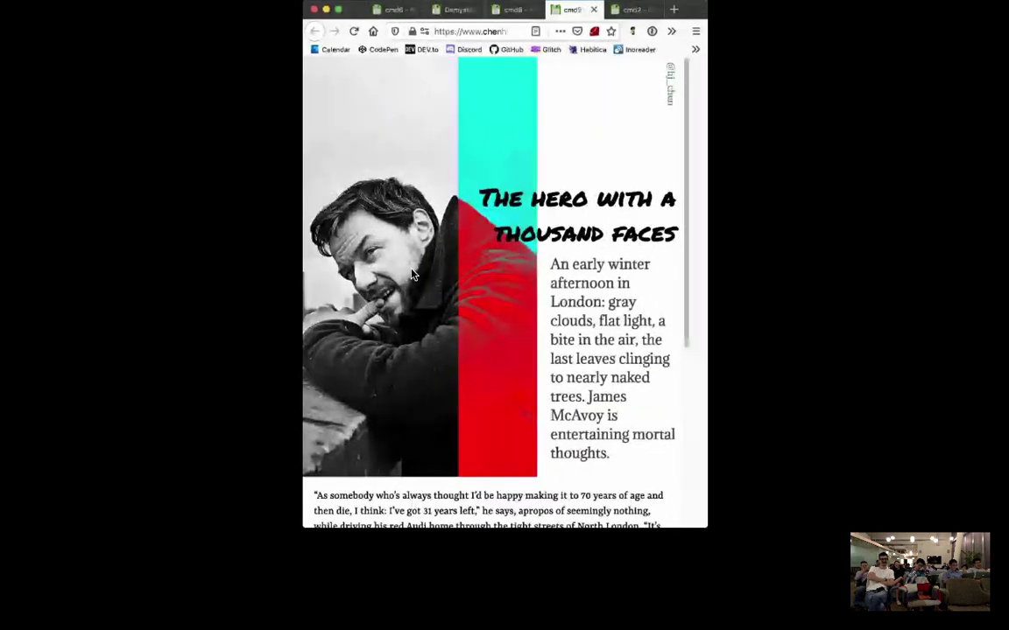
# Resize the McAvoy layout narrower and wider repeatedly, then return to the Demystify Modern CSS Layout slides
pyautogui.hotkey('ctrl', 'alt', 'Right')
pyautogui.hotkey('ctrl', 'alt', 'Right')
pyautogui.hotkey('ctrl', 'alt', 'Right')
pyautogui.hotkey('ctrl', 'alt', 'Right')
pyautogui.hotkey('ctrl', 'alt', 'Right')
pyautogui.hotkey('ctrl', 'alt', 'Left')
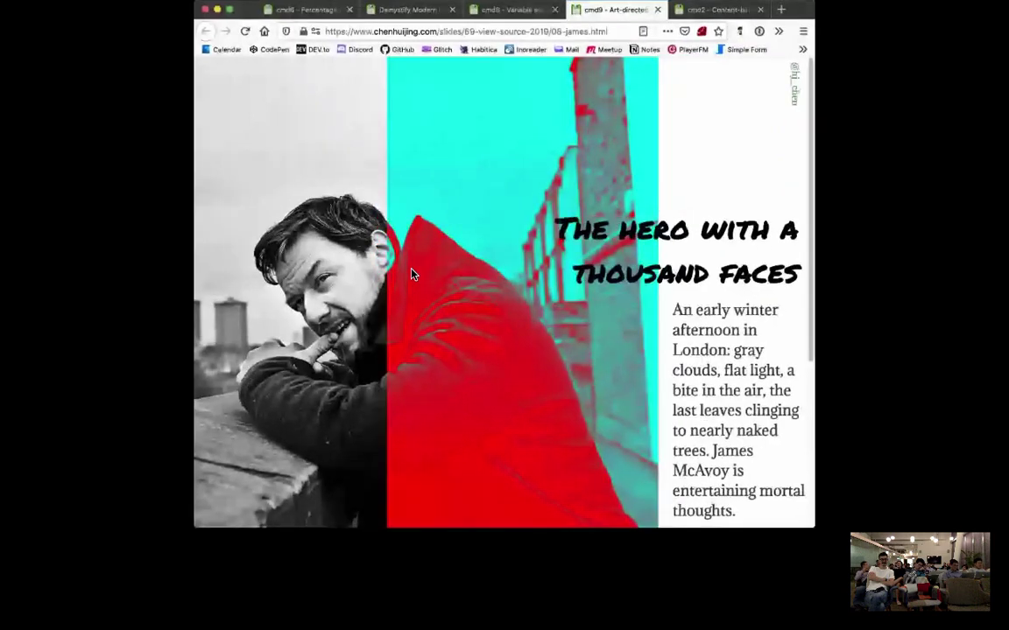
pyautogui.hotkey('ctrl', 'alt', 'Left')
pyautogui.hotkey('ctrl', 'alt', 'Left')
pyautogui.hotkey('ctrl', 'alt', 'Left')
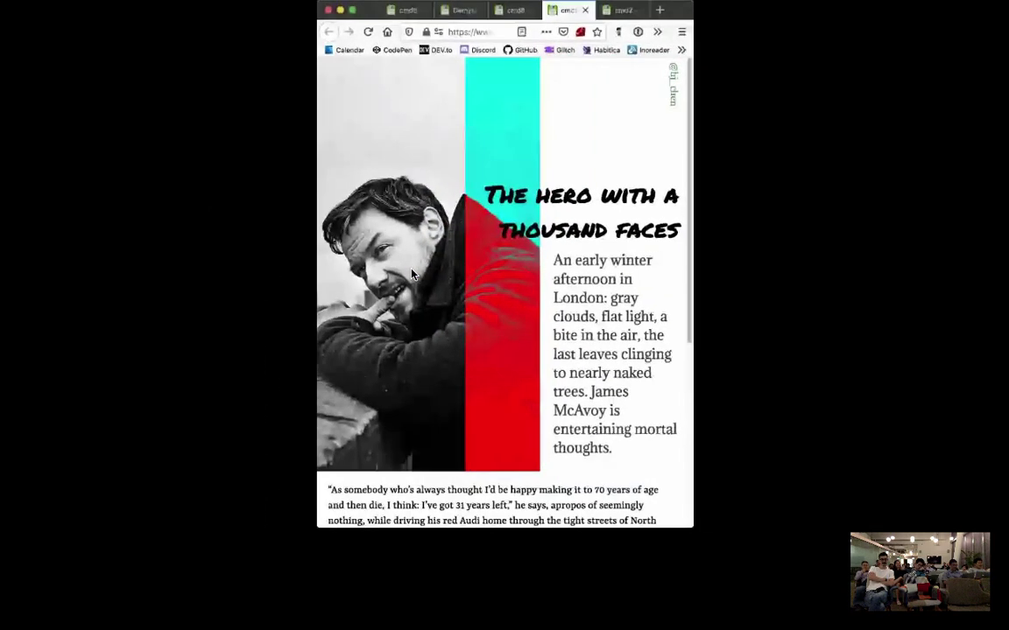
pyautogui.hotkey('ctrl', 'alt', 'Left')
pyautogui.hotkey('ctrl', 'alt', 'Left')
pyautogui.hotkey('ctrl', 'alt', 'Left')
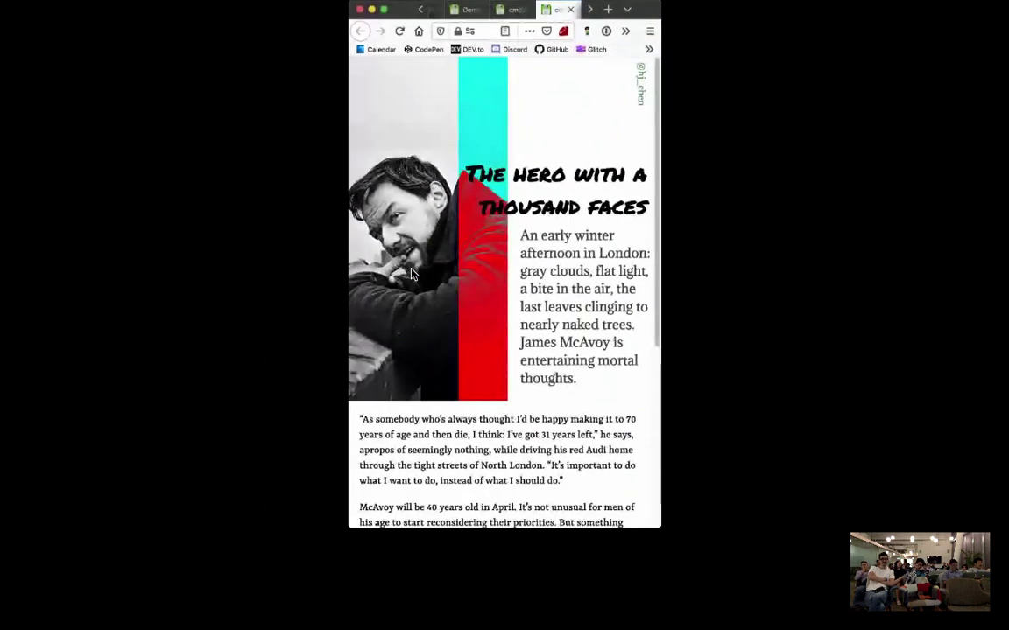
pyautogui.hotkey('ctrl', 'alt', 'Left')
pyautogui.hotkey('ctrl', 'alt', 'Right')
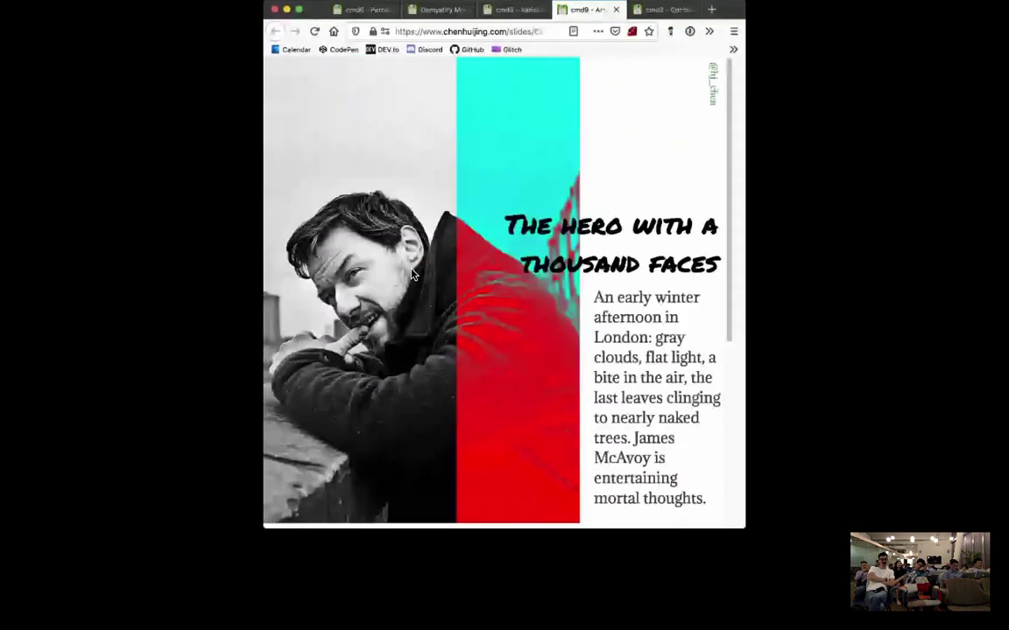
pyautogui.hotkey('ctrl', 'alt', 'Right')
pyautogui.hotkey('ctrl', 'alt', 'Right')
pyautogui.hotkey('ctrl', 'alt', 'Right')
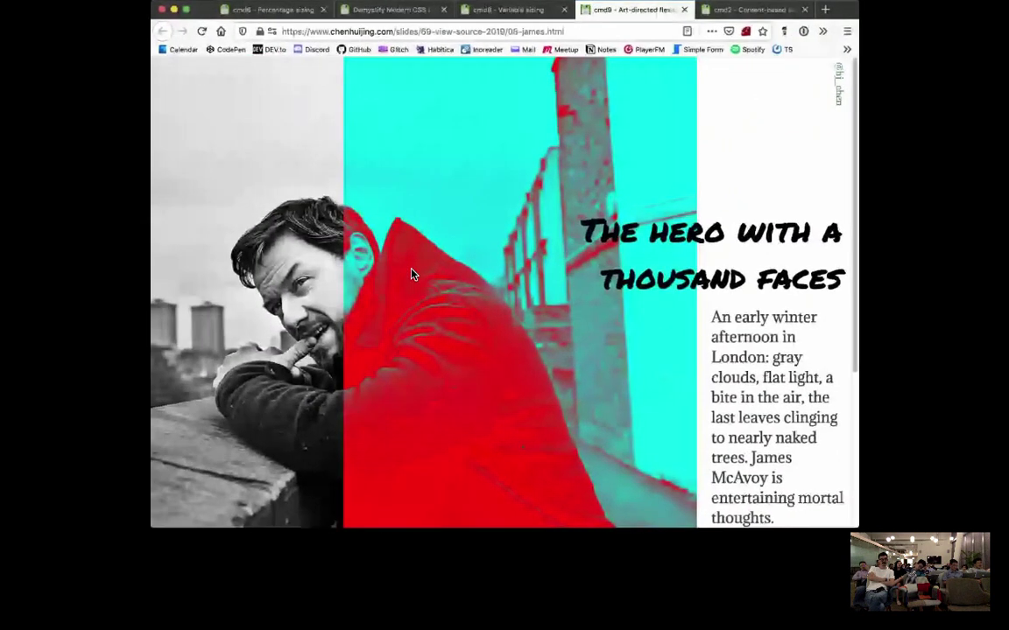
pyautogui.hotkey('ctrl', 'alt', 'Left')
pyautogui.hotkey('ctrl', 'alt', 'Left')
pyautogui.hotkey('ctrl', 'alt', 'Right')
pyautogui.hotkey('ctrl', 'alt', 'Right')
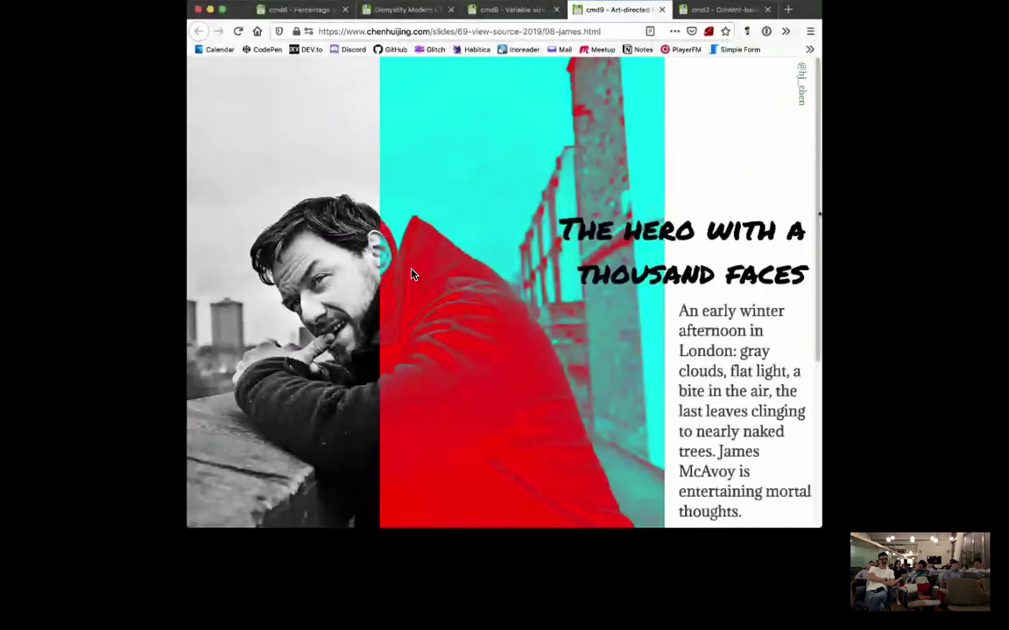
pyautogui.hotkey('ctrl', 'alt', 'Left')
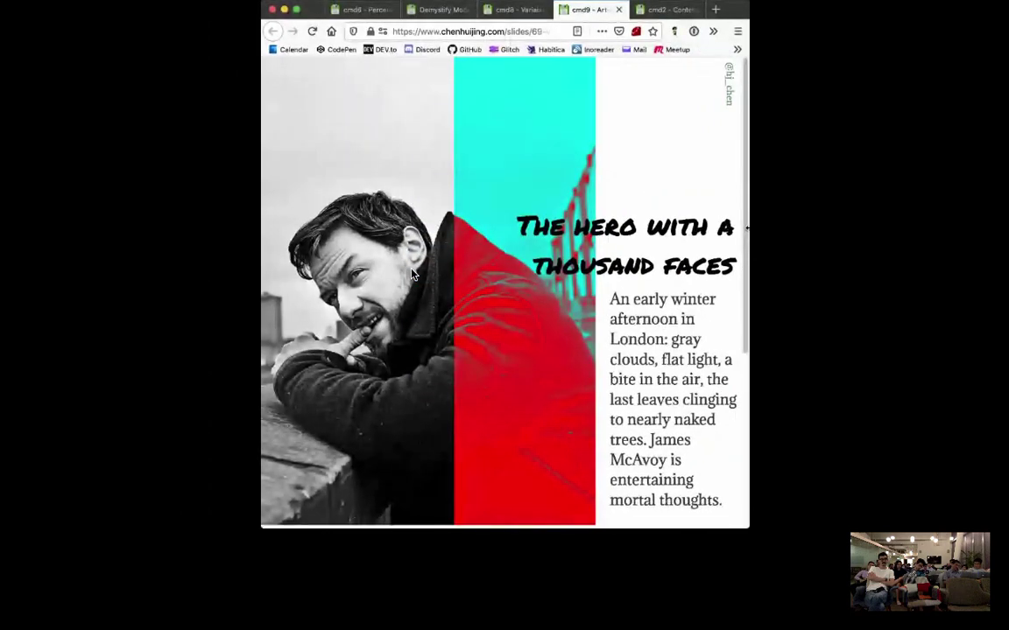
pyautogui.hotkey('ctrl', 'alt', 'Left')
pyautogui.hotkey('ctrl', 'alt', 'Left')
pyautogui.hotkey('ctrl', 'alt', 'Left')
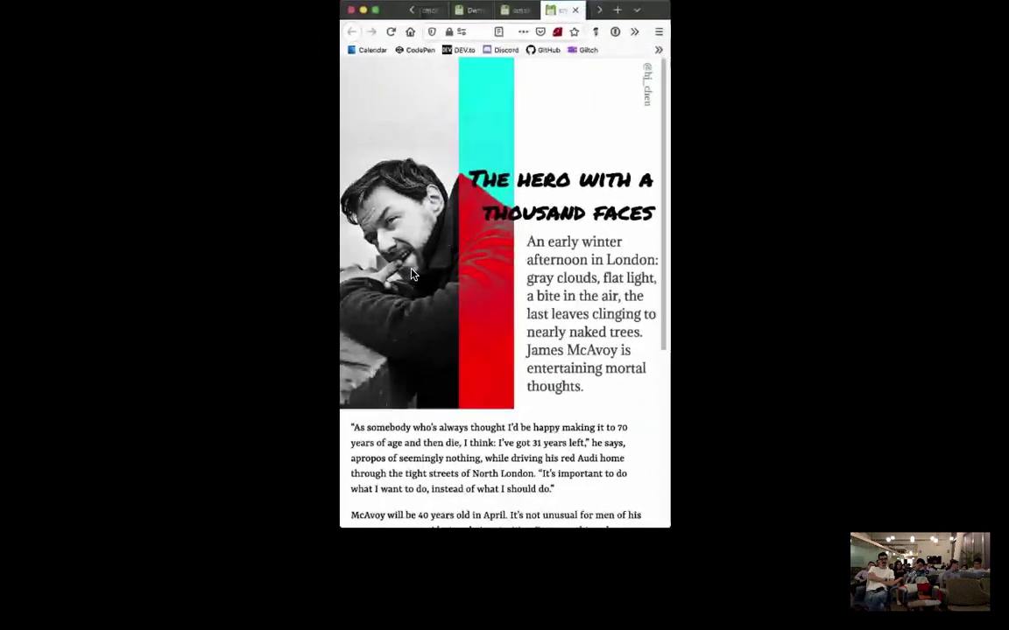
pyautogui.hotkey('ctrl', 'alt', 'Right')
pyautogui.hotkey('ctrl', 'alt', 'Right')
pyautogui.hotkey('ctrl', 'alt', 'Right')
pyautogui.hotkey('ctrl', 'alt', 'Left')
pyautogui.hotkey('ctrl', 'alt', 'Left')
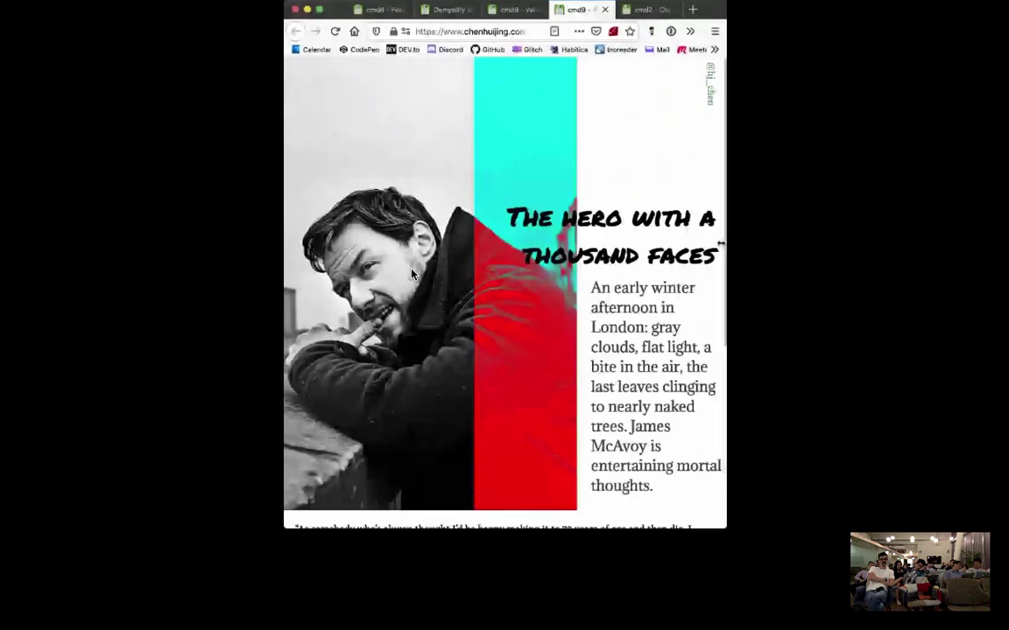
pyautogui.hotkey('ctrl', 'alt', 'Left')
pyautogui.hotkey('ctrl', 'alt', 'Left')
pyautogui.hotkey('ctrl', 'alt', 'Left')
pyautogui.hotkey('ctrl', 'alt', 'Left')
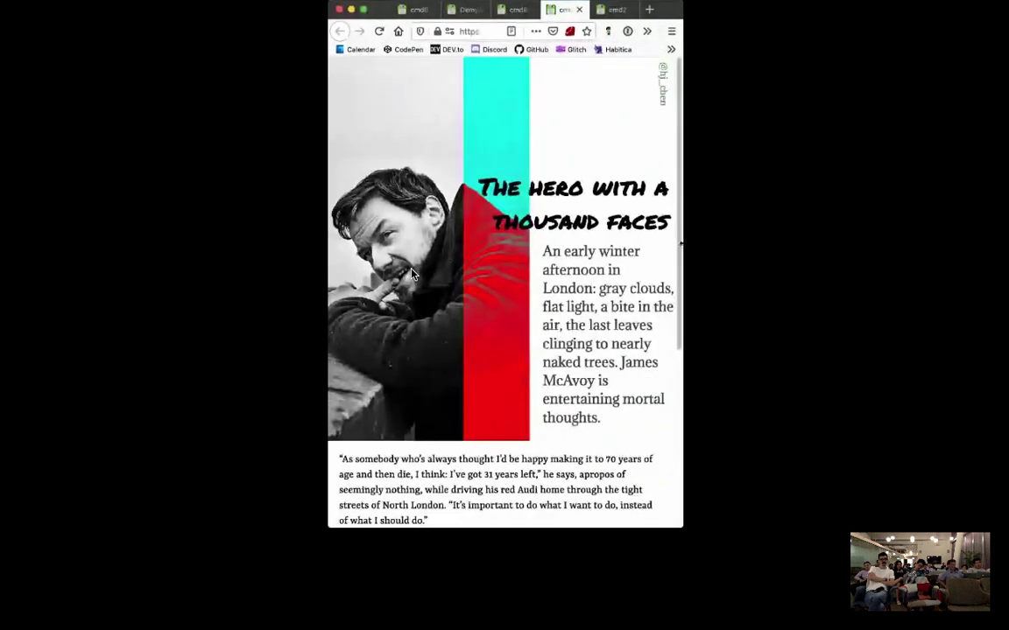
pyautogui.hotkey('ctrl', 'alt', 'Right')
pyautogui.hotkey('ctrl', 'alt', 'Right')
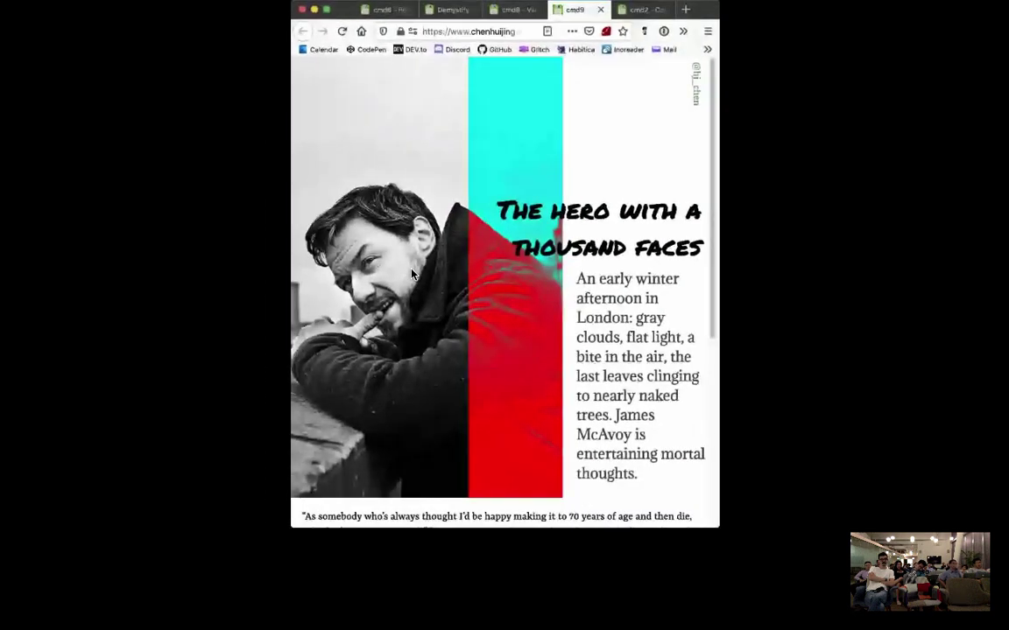
pyautogui.hotkey('ctrl', 'alt', 'Right')
pyautogui.hotkey('ctrl', 'alt', 'Right')
pyautogui.hotkey('ctrl', 'alt', 'Right')
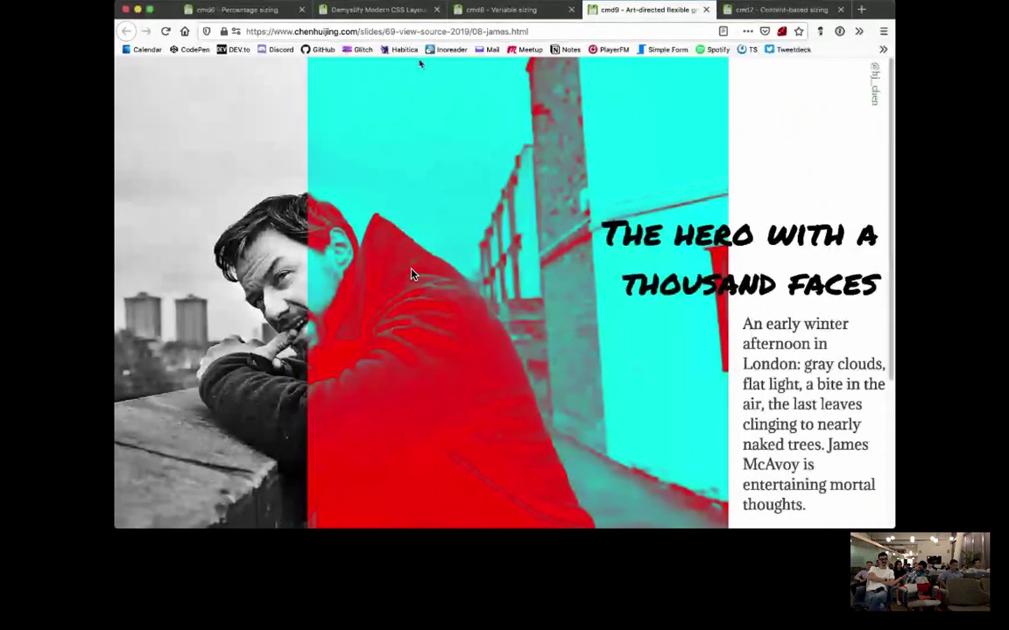
pyautogui.hotkey('ctrl', 'shift', 'Tab')
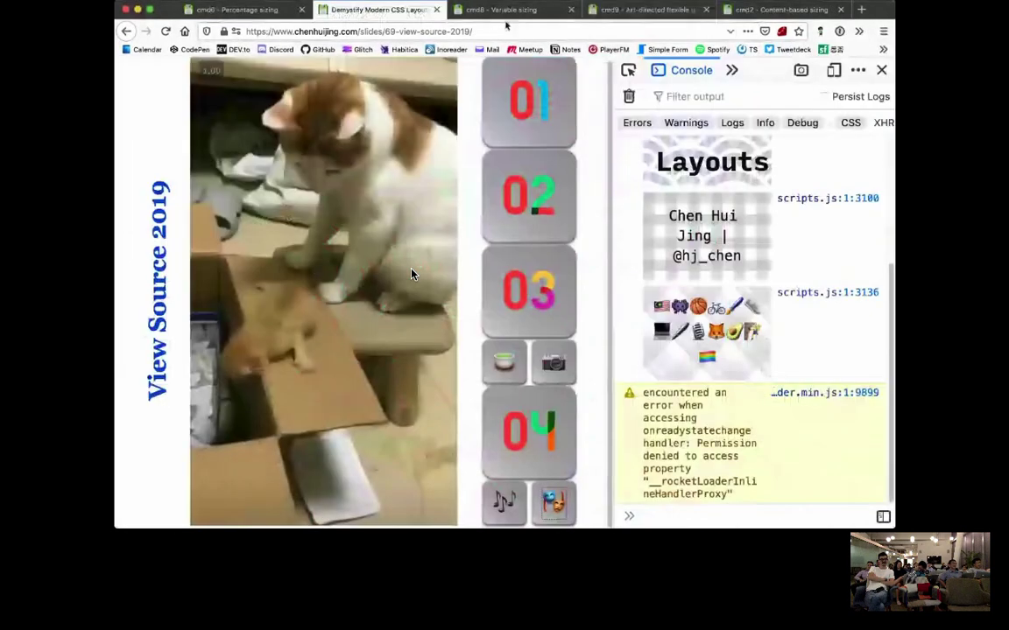
# Switch to the Florence Welch Variable sizing demo, resize it narrower and wider, and reload it
pyautogui.hotkey('ctrl', 'Tab')
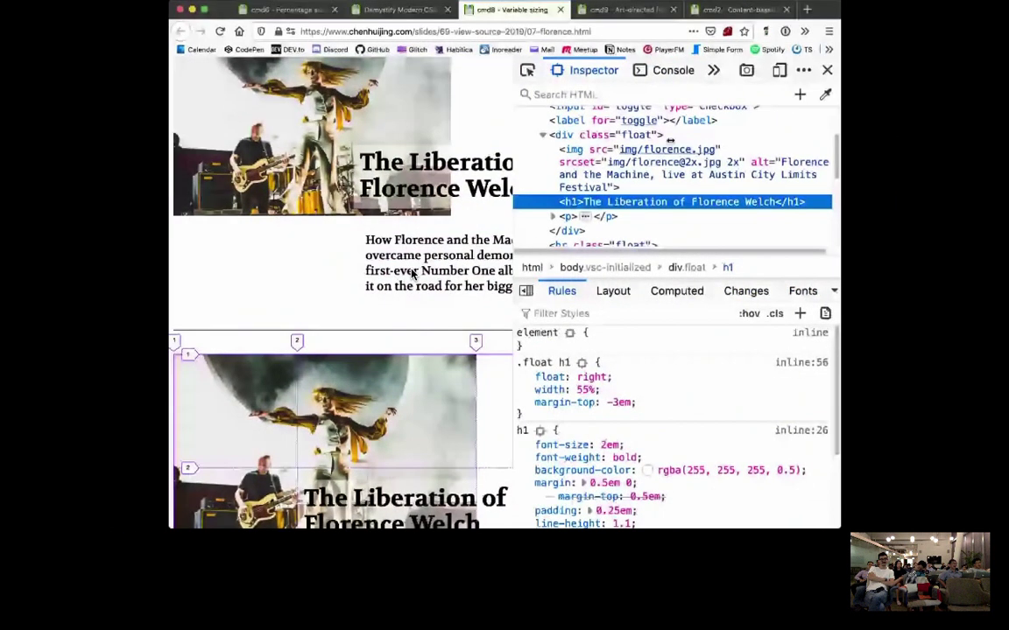
pyautogui.hotkey('ctrl', 'alt', 'Left')
pyautogui.hotkey('ctrl', 'alt', 'Left')
pyautogui.hotkey('ctrl', 'alt', 'Right')
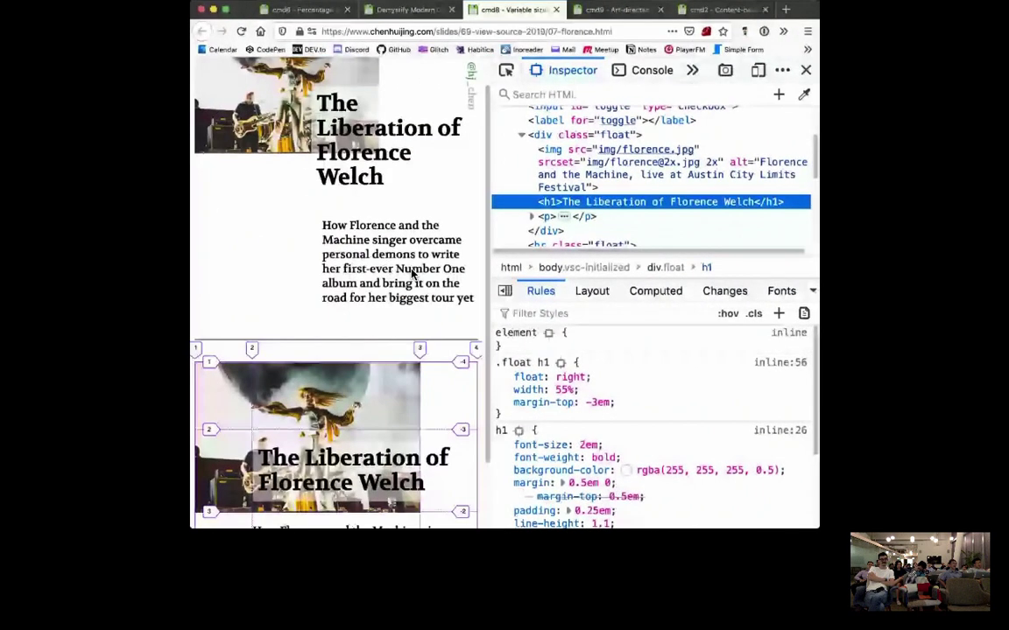
pyautogui.hotkey('ctrl', 'r')
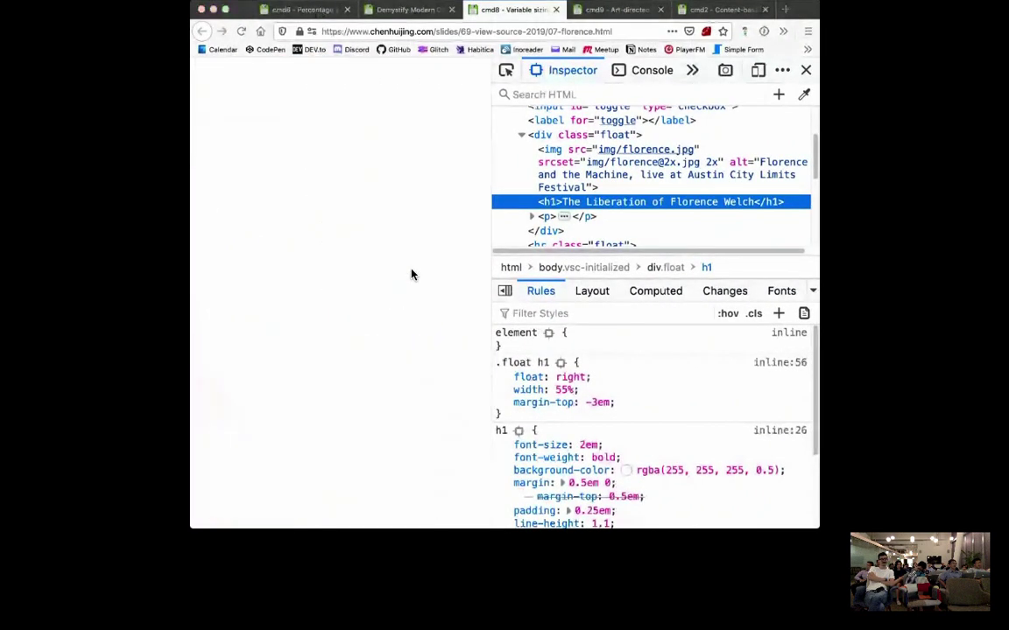